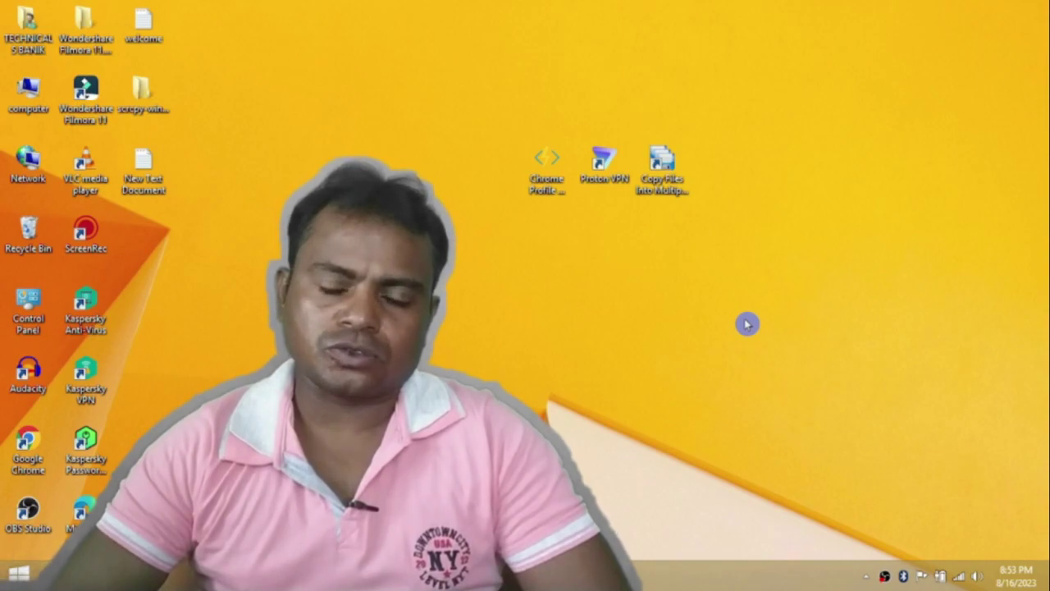
- Space out the Chrome Profile, Proton VPN and Copy Files shortcuts in one evenly spaced row on the desktop
drag(549, 169, 488, 191)
drag(621, 190, 566, 194)
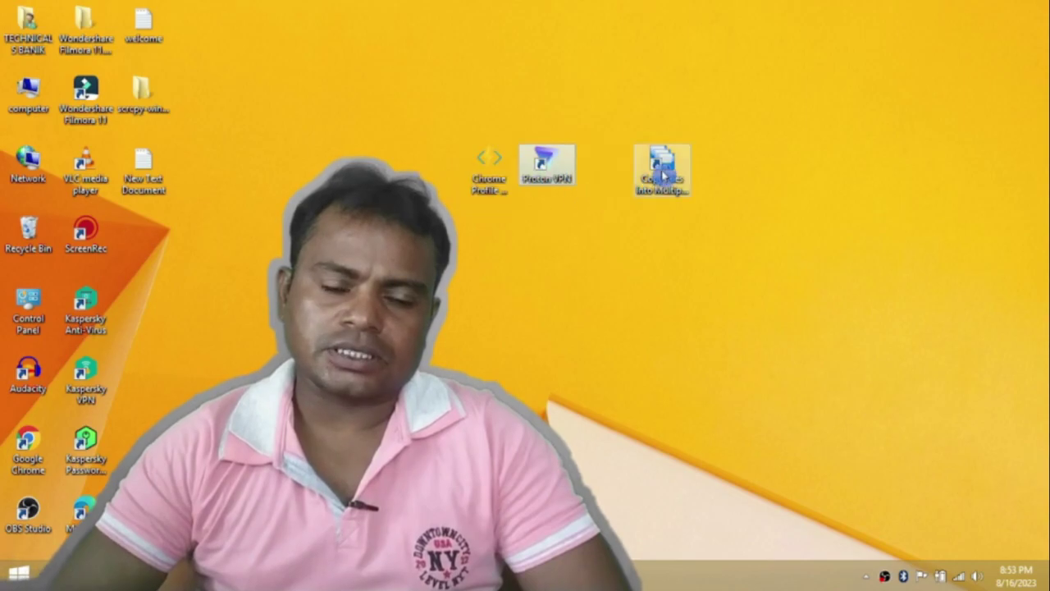
drag(663, 176, 720, 176)
drag(545, 168, 606, 171)
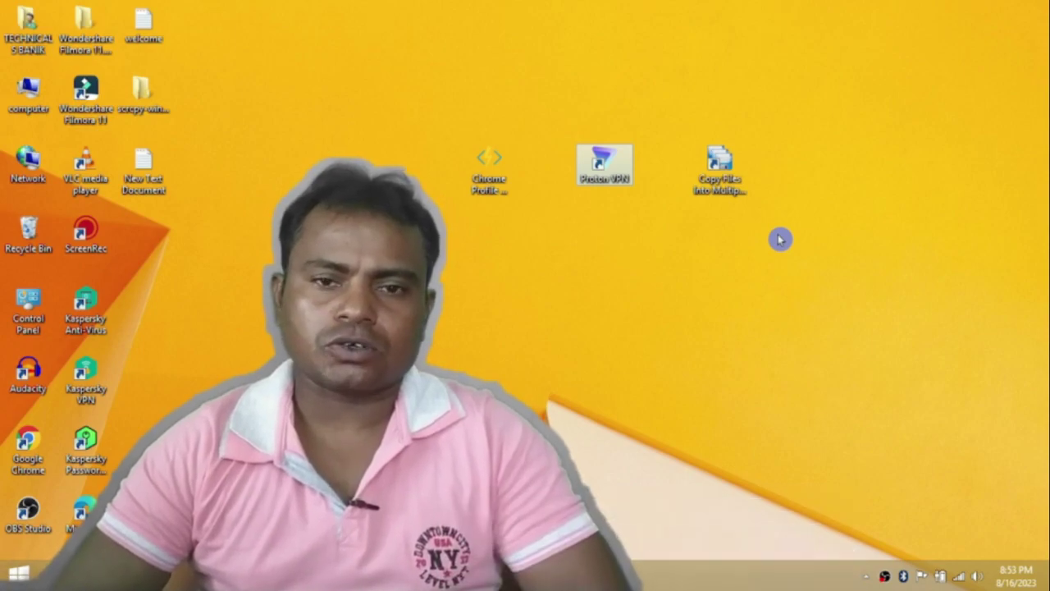
click(581, 250)
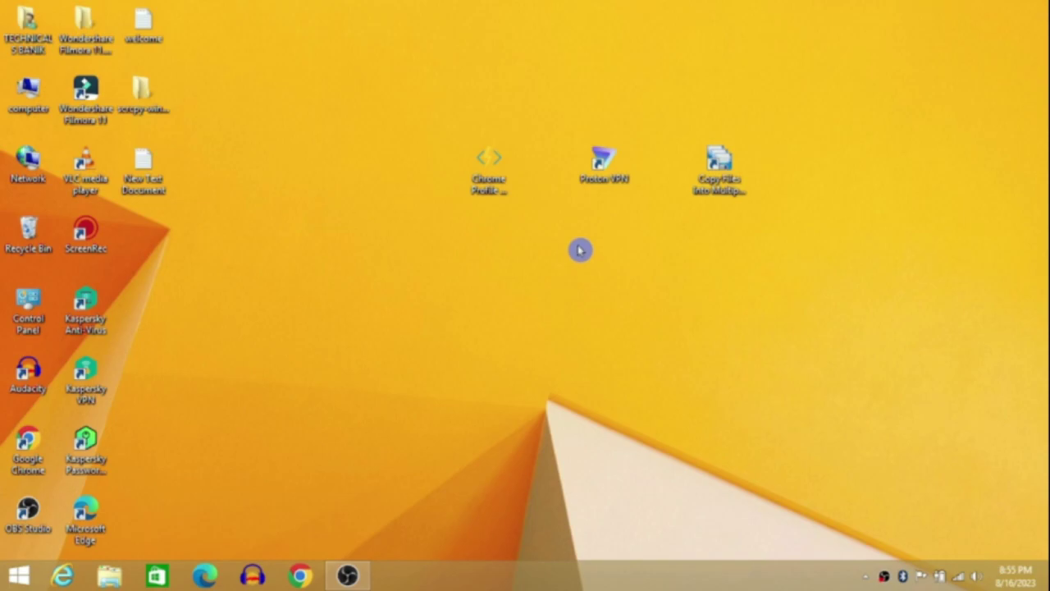
- Search Google in Chrome for "chrome profile generator download" and open the HA Skill result
click(300, 577)
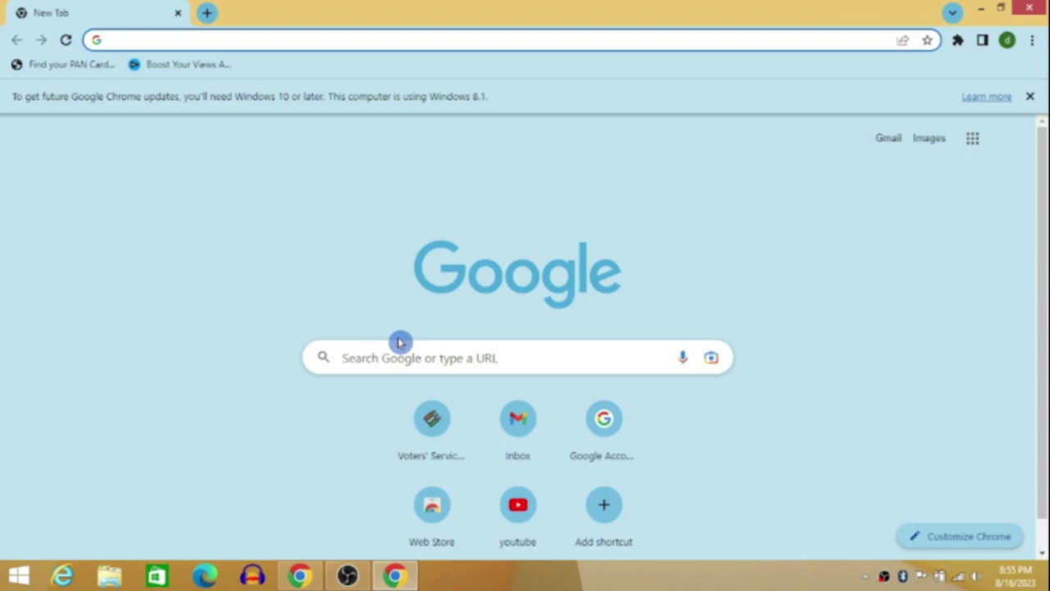
click(368, 356)
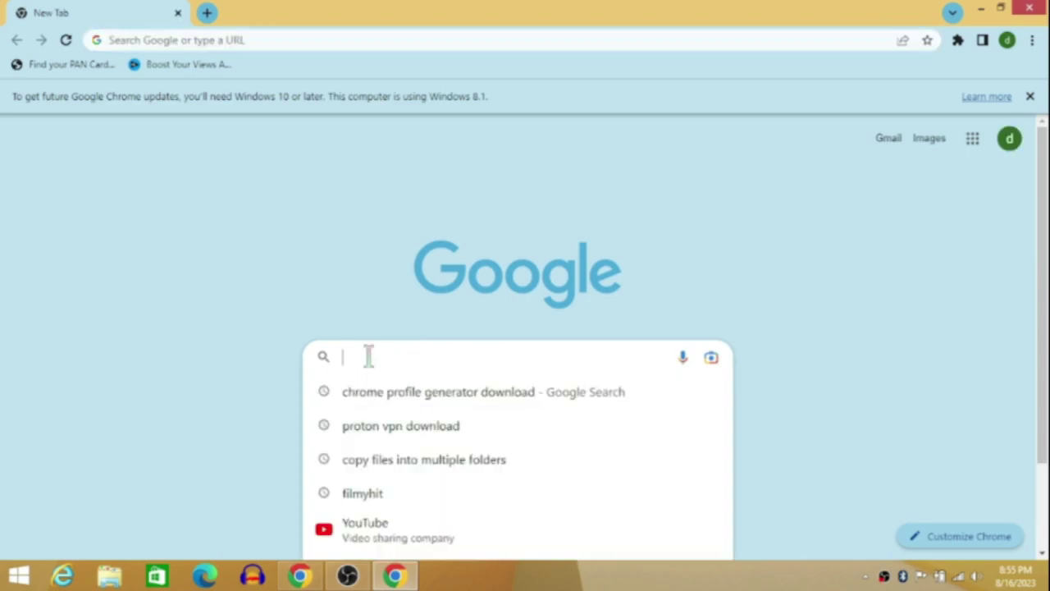
click(457, 400)
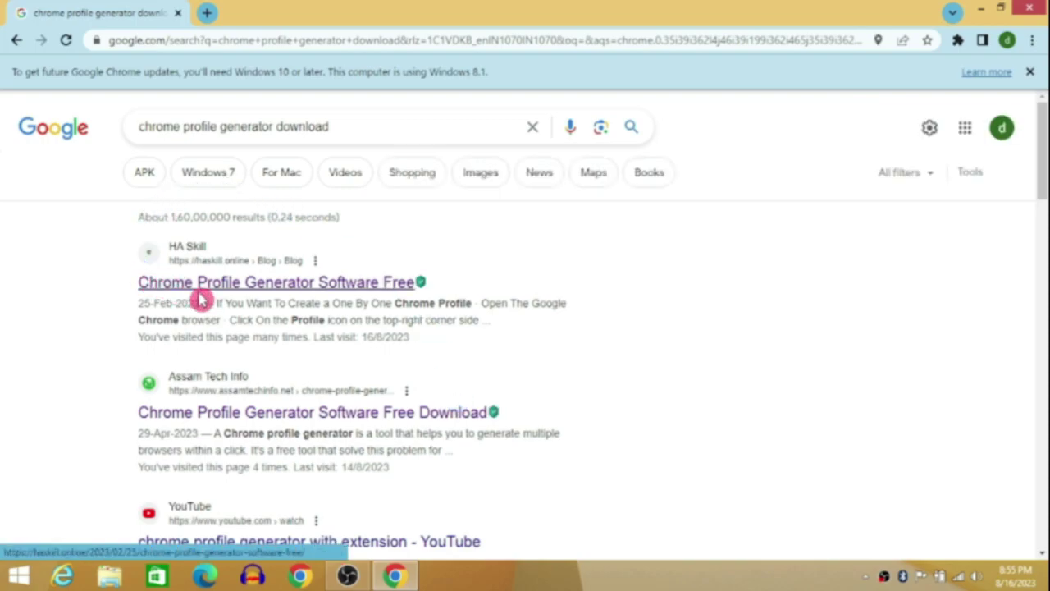
click(239, 289)
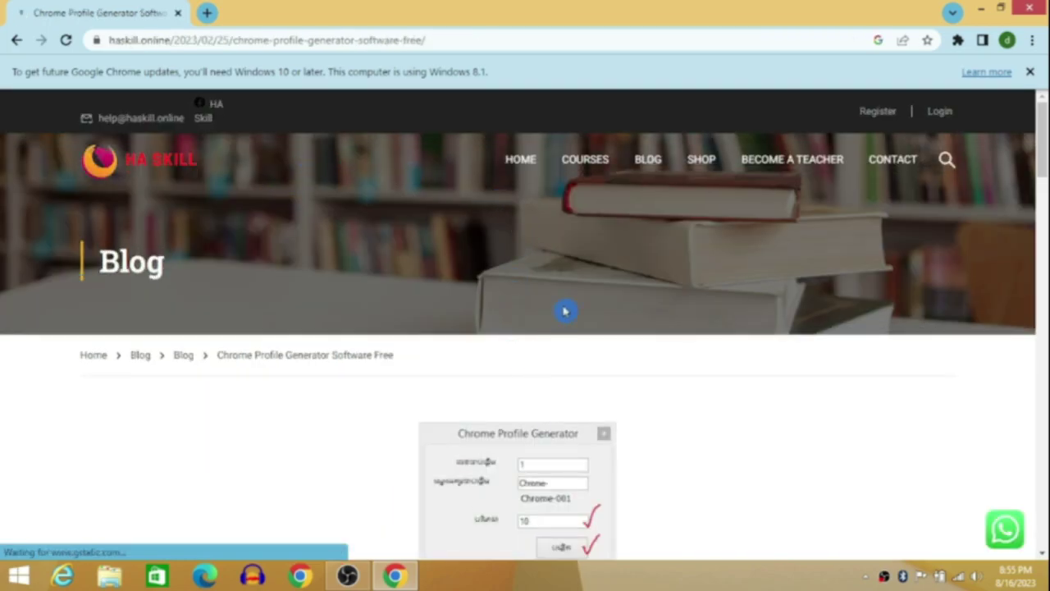
- Download the Chrome Profile Generator zip file from the HA Skill blog page
scroll(566, 297, down, 4)
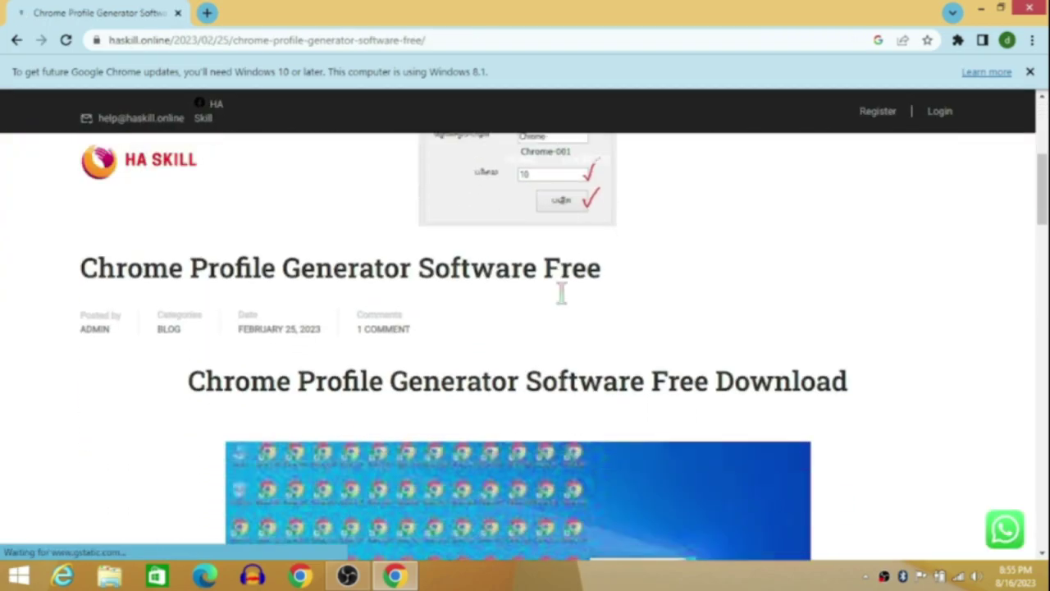
scroll(561, 295, down, 7)
scroll(561, 298, down, 5)
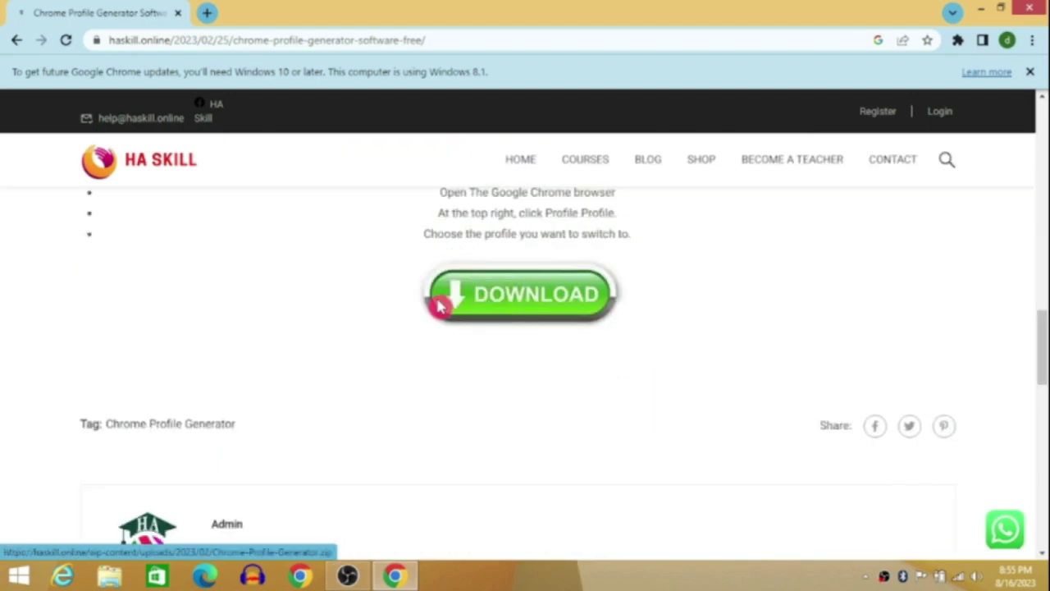
click(454, 300)
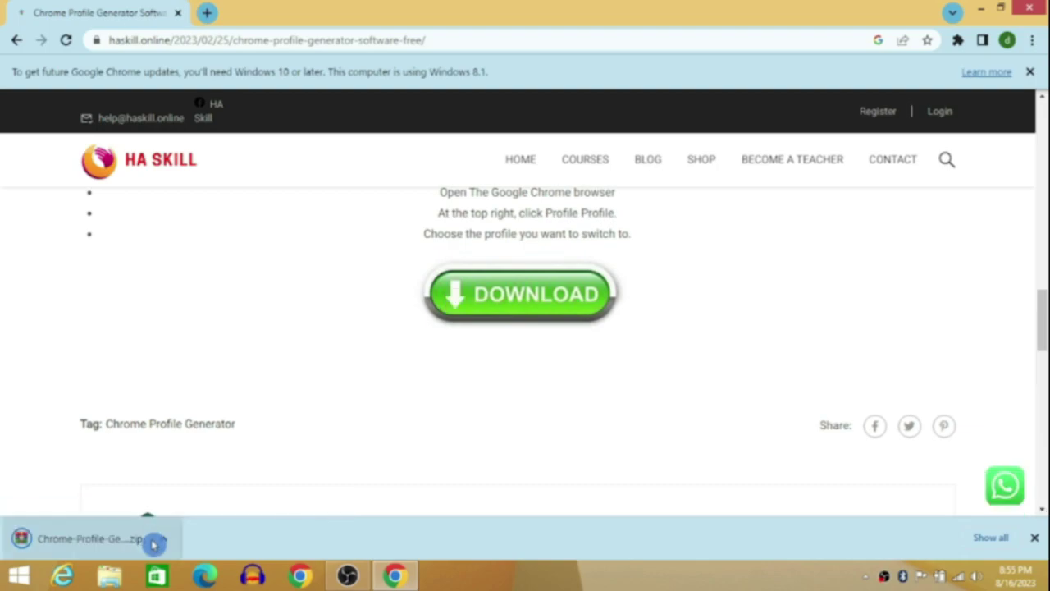
- Return to the new tab page, search for "copy files into multiple folders" and open the Vovsoft result
click(16, 42)
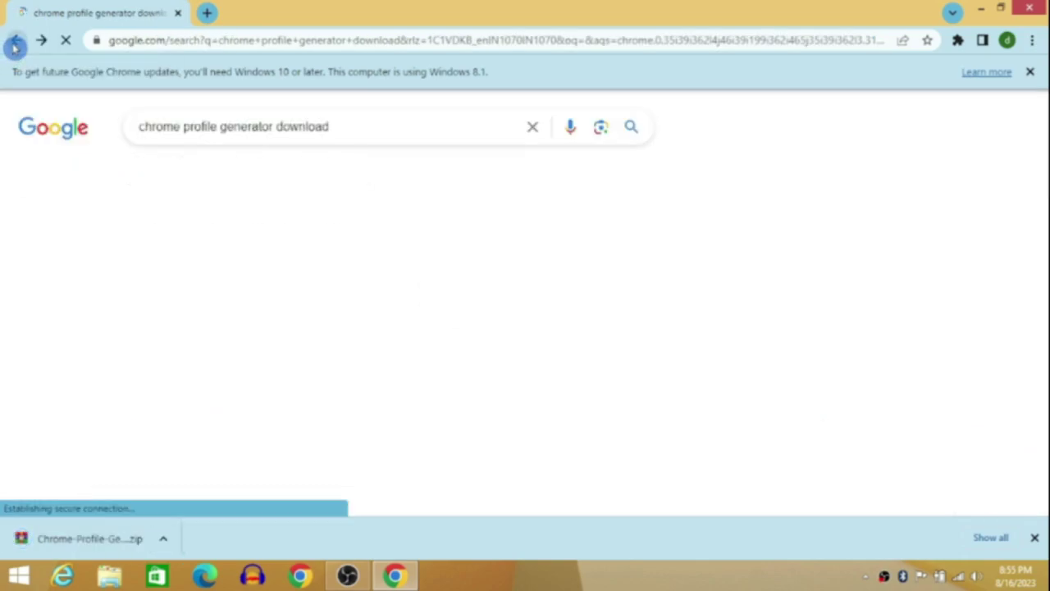
click(14, 44)
click(401, 357)
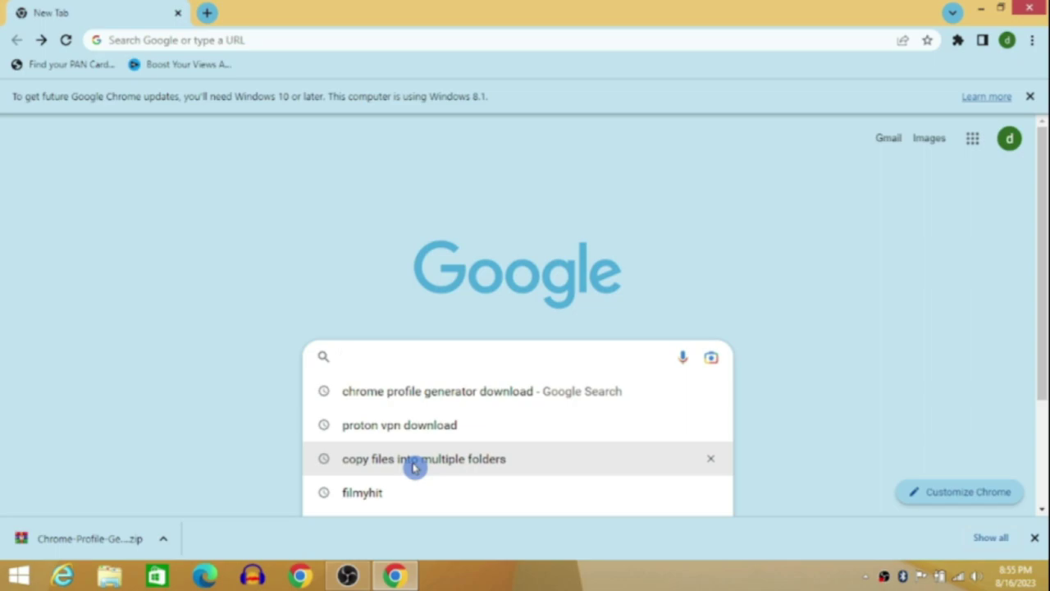
click(414, 461)
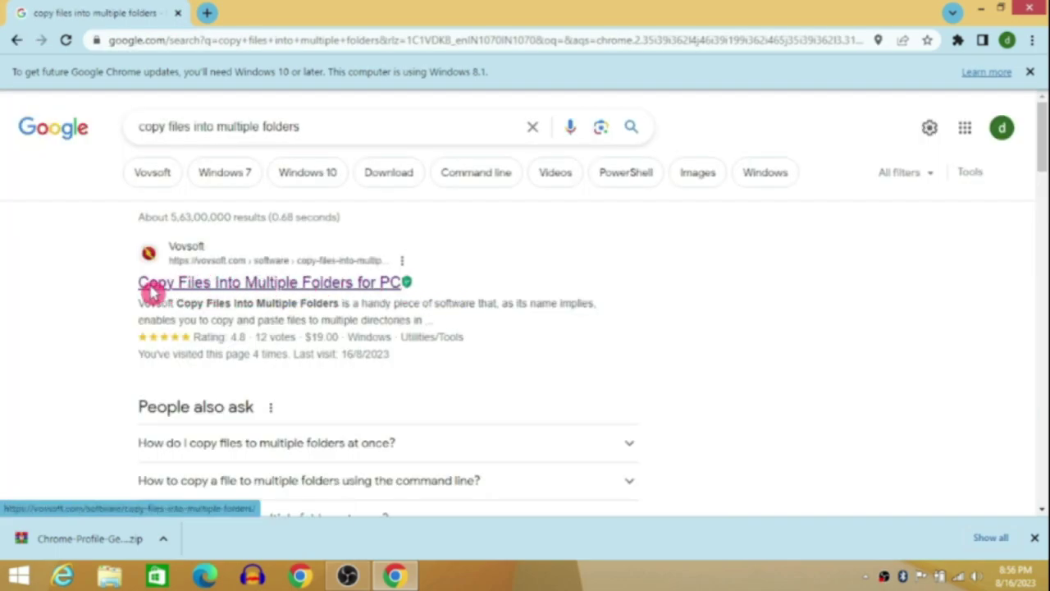
click(150, 287)
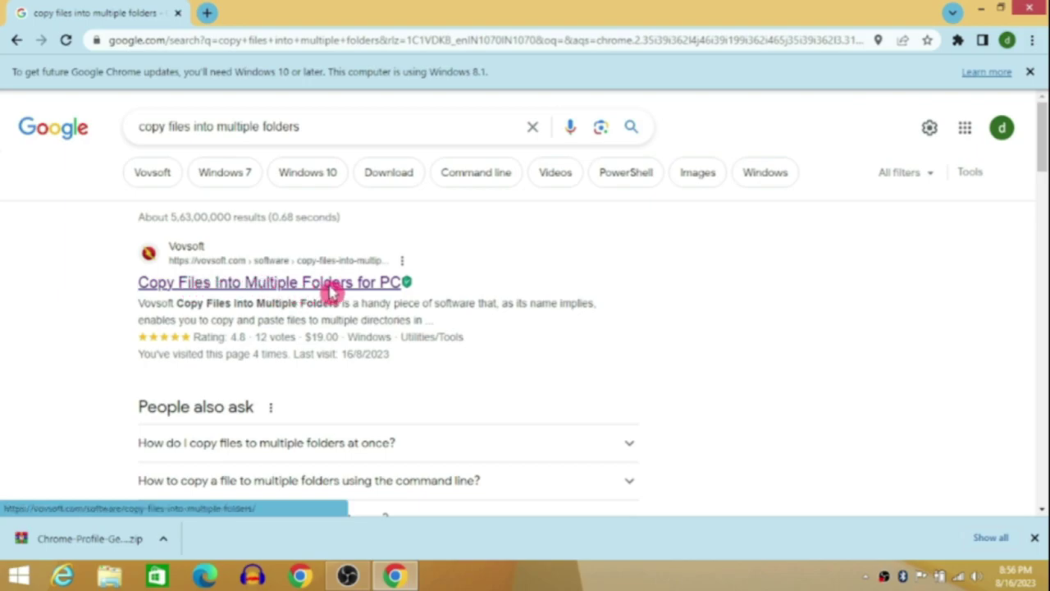
click(377, 283)
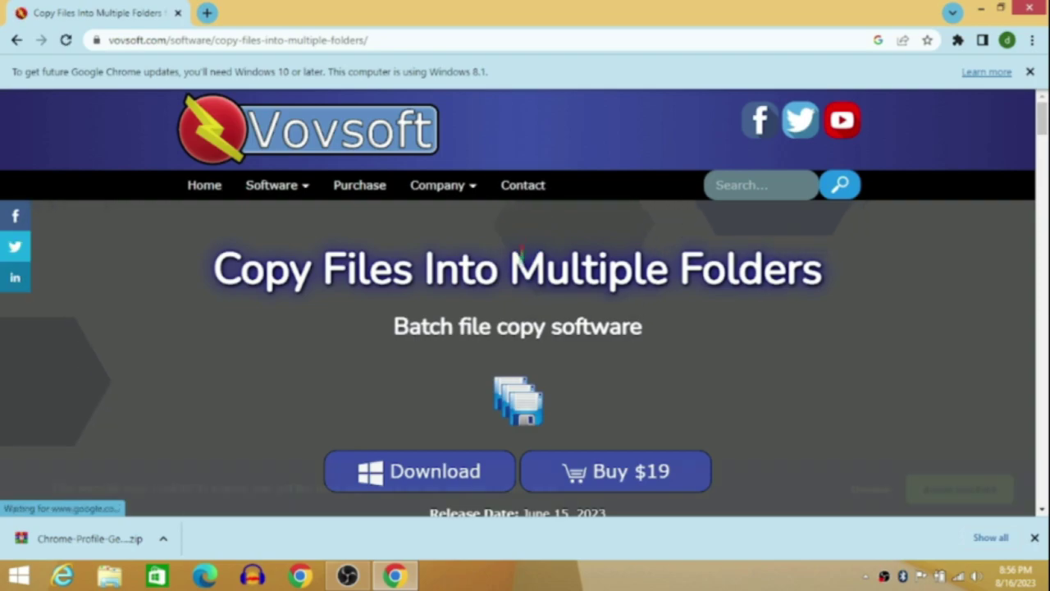
- Choose the installer version of Copy Files Into Multiple Folders and go to its Start Download option
scroll(522, 281, down, 2)
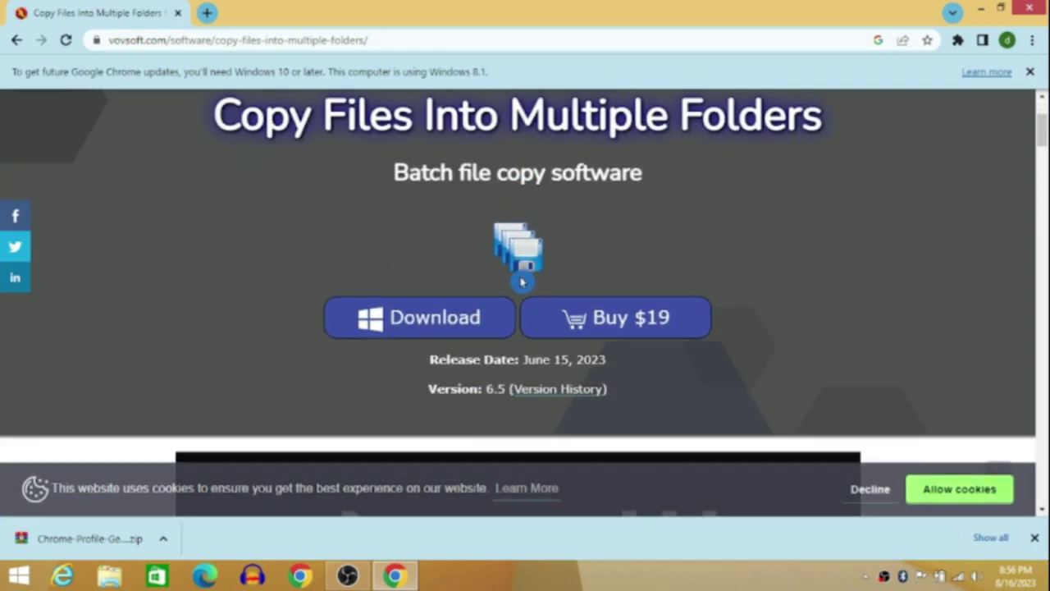
click(443, 322)
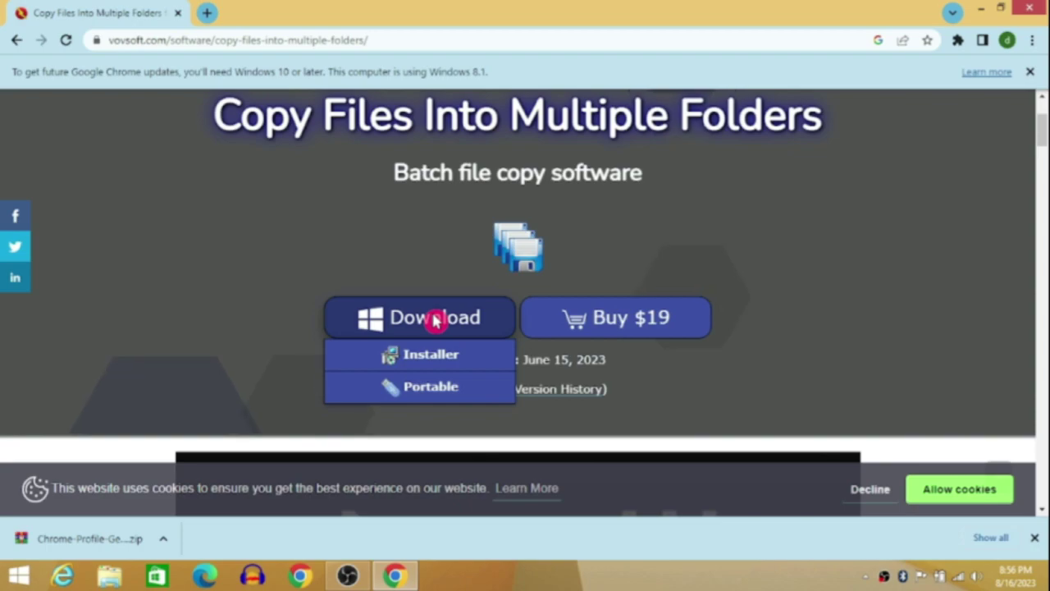
click(409, 358)
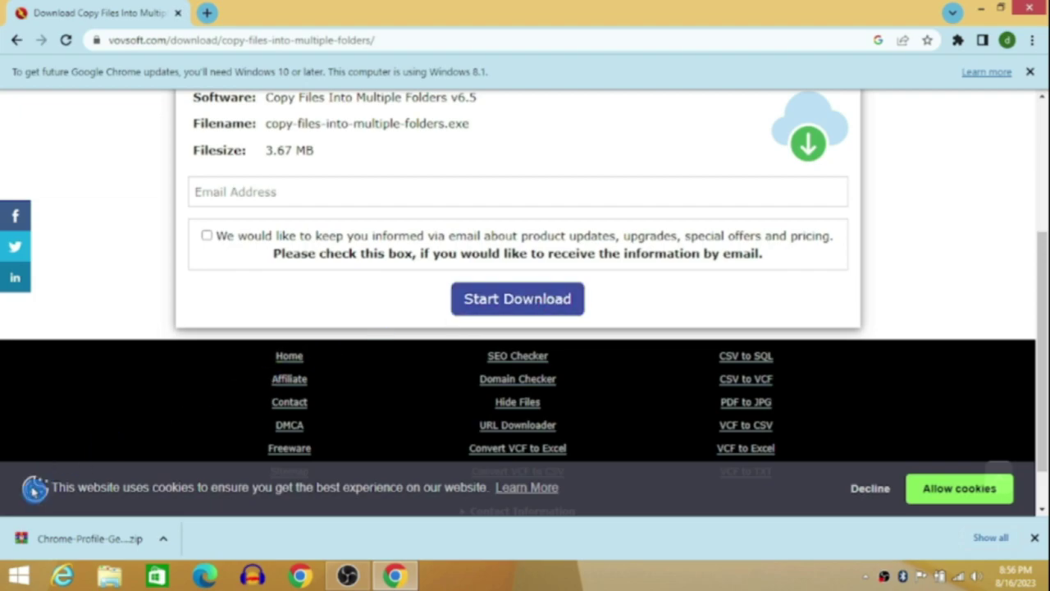
right_click(68, 535)
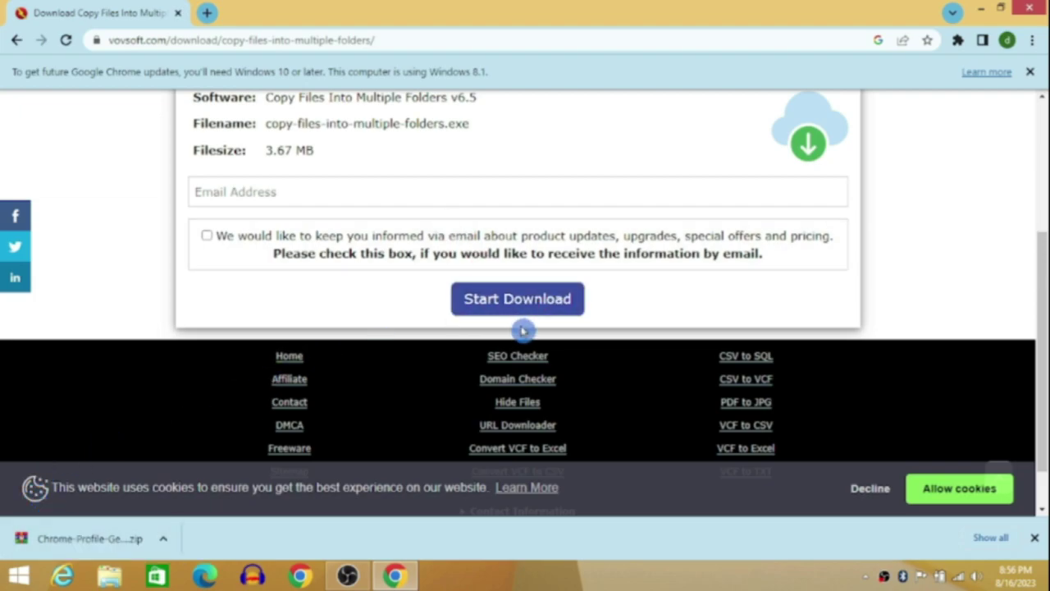
click(495, 317)
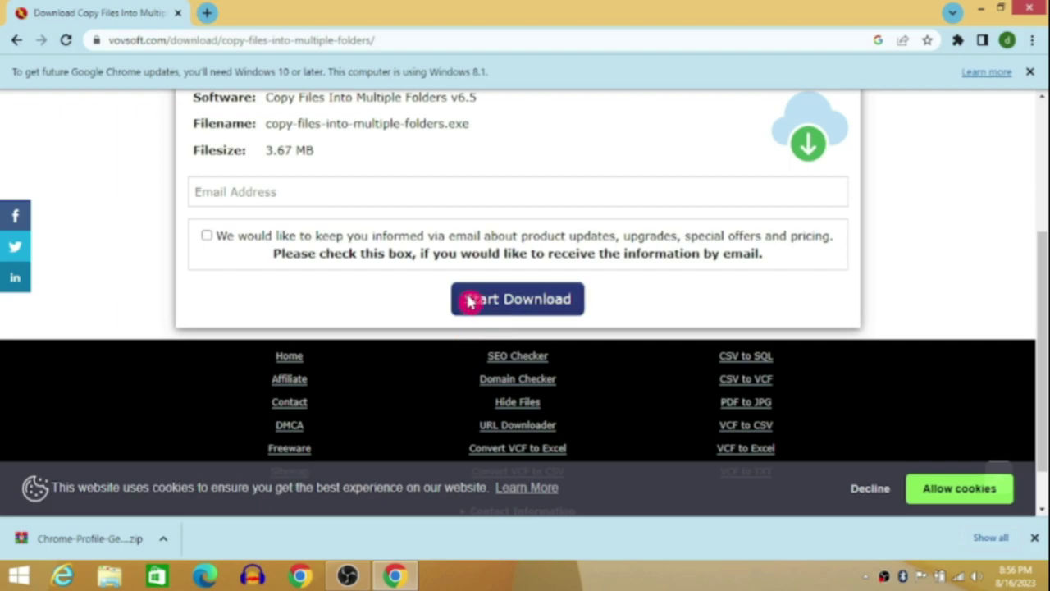
click(517, 300)
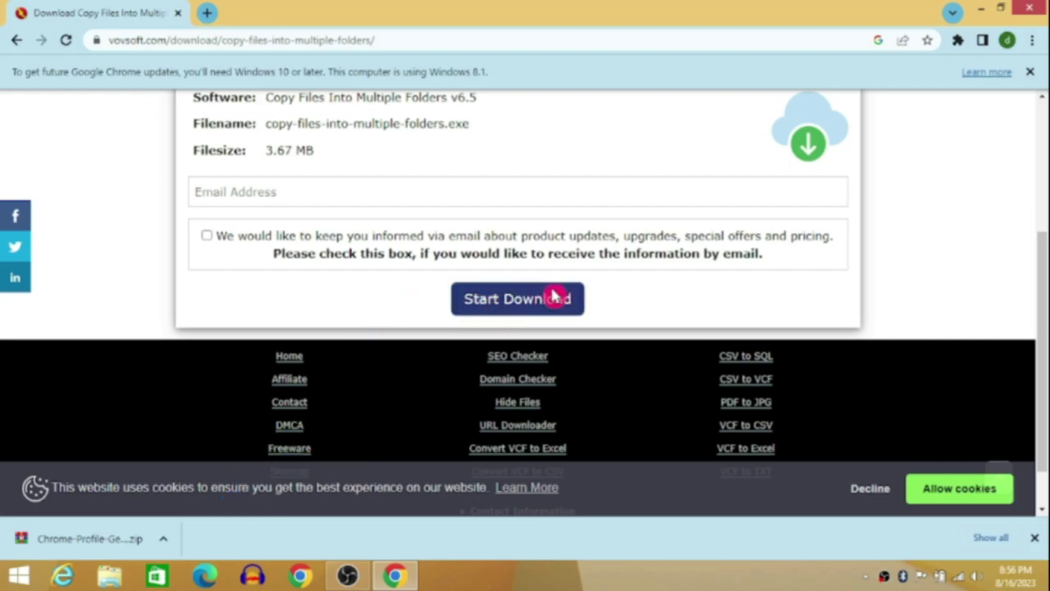
- Return to the new tab page, search for "proton vpn download" and open the Download VPN result
click(17, 42)
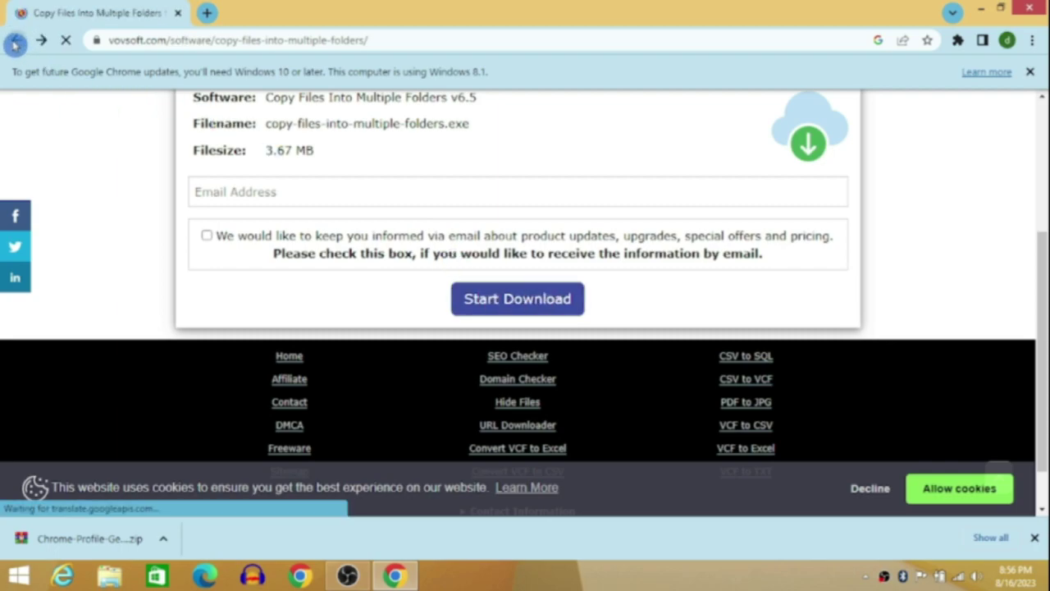
click(15, 43)
click(415, 350)
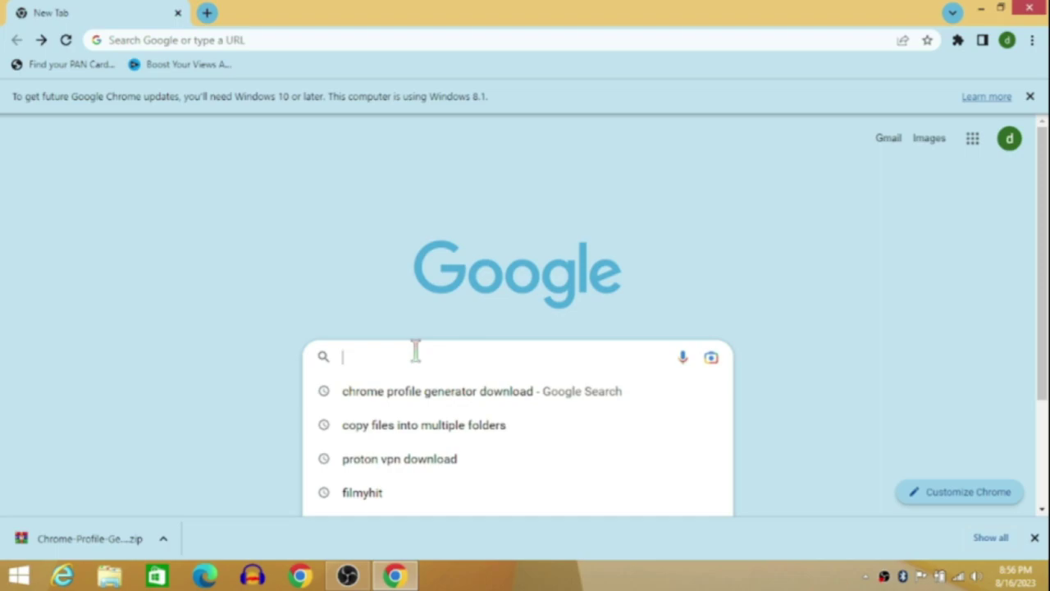
click(426, 465)
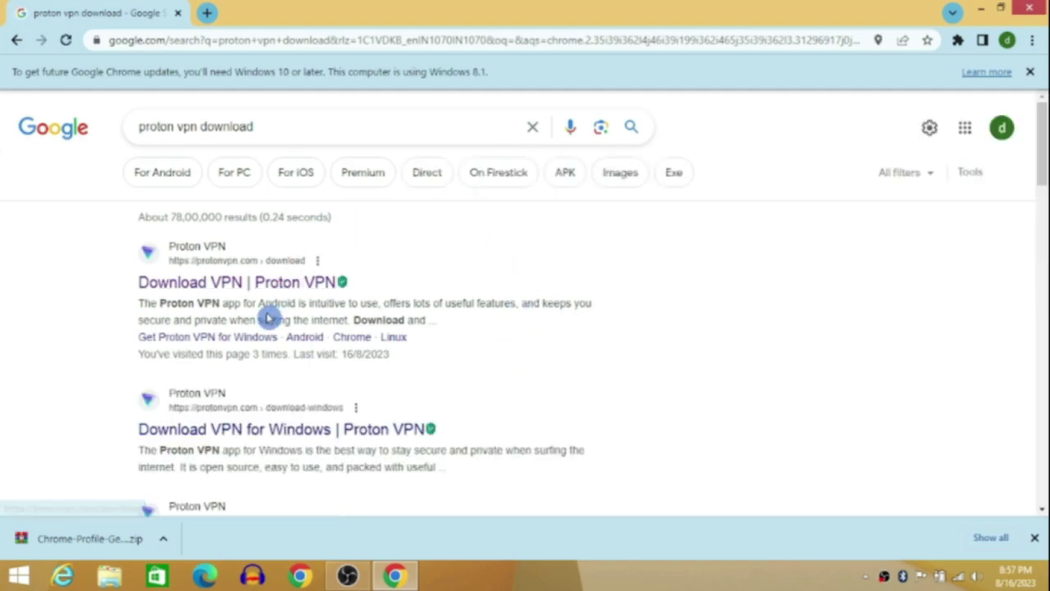
click(179, 284)
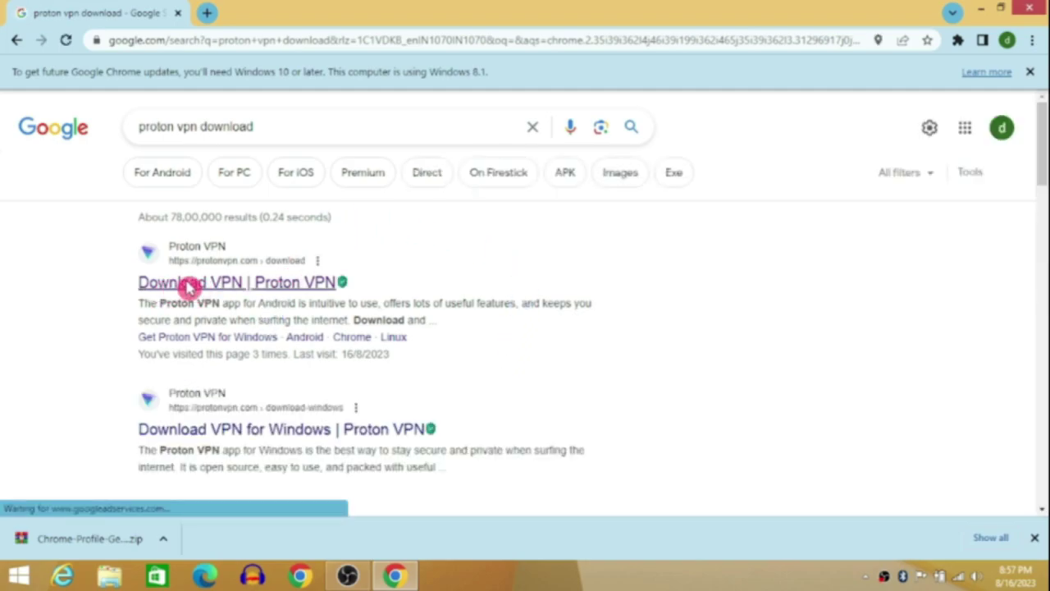
click(228, 283)
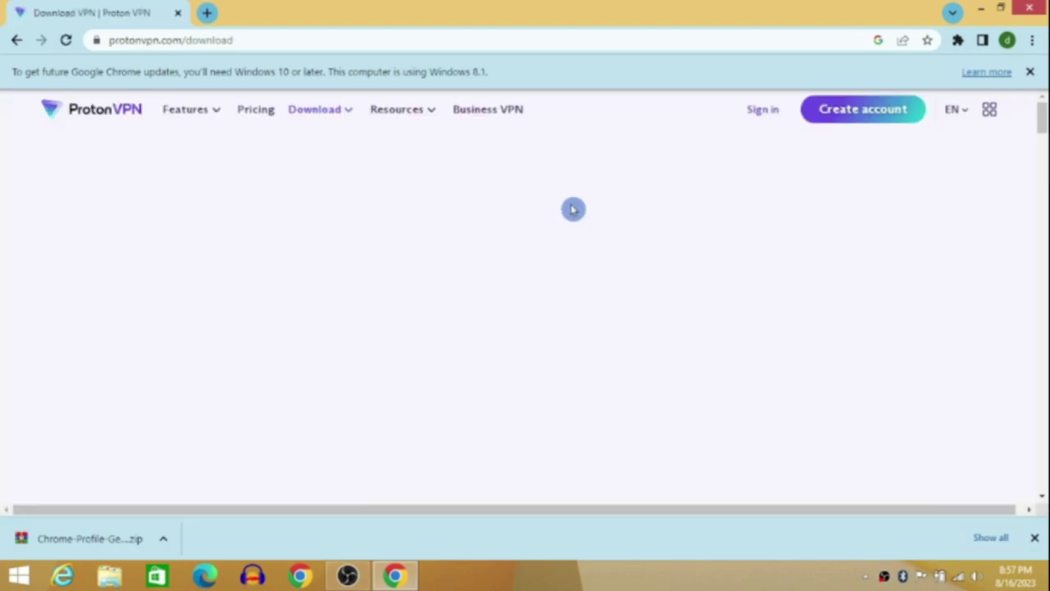
- Locate the Windows app download on the Proton VPN page and close the browser
scroll(570, 222, down, 4)
click(144, 283)
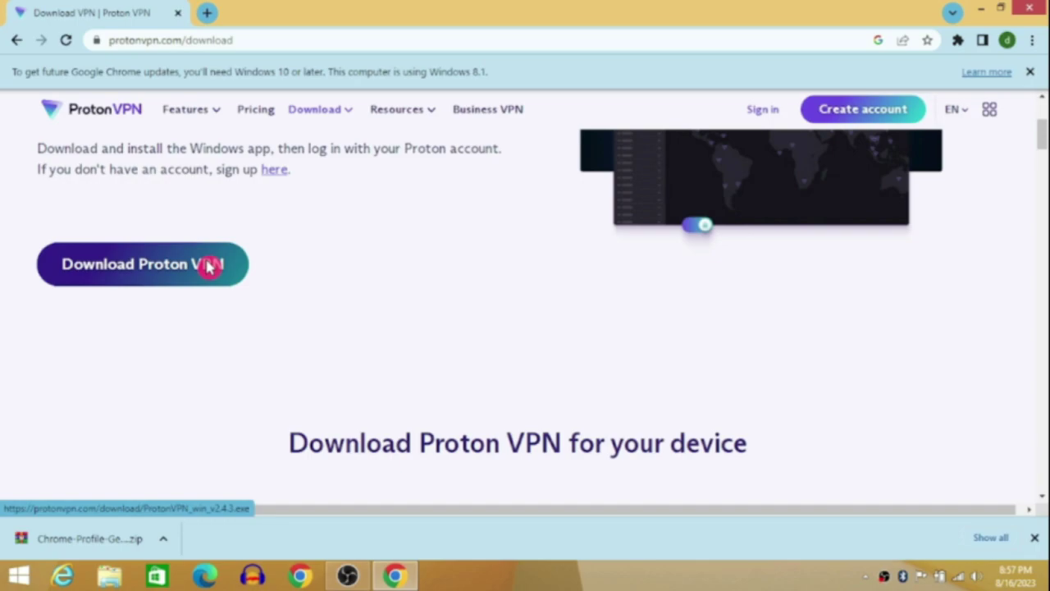
click(1032, 7)
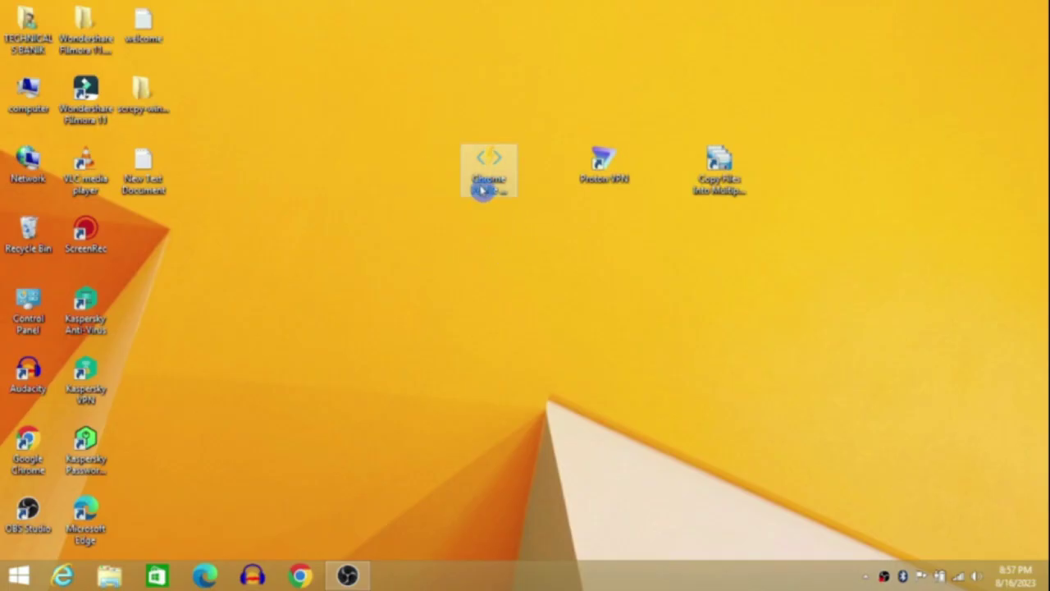
- Launch Proton VPN and open its account sign-up, continuing with VPN Free to the email address form
double_click(611, 161)
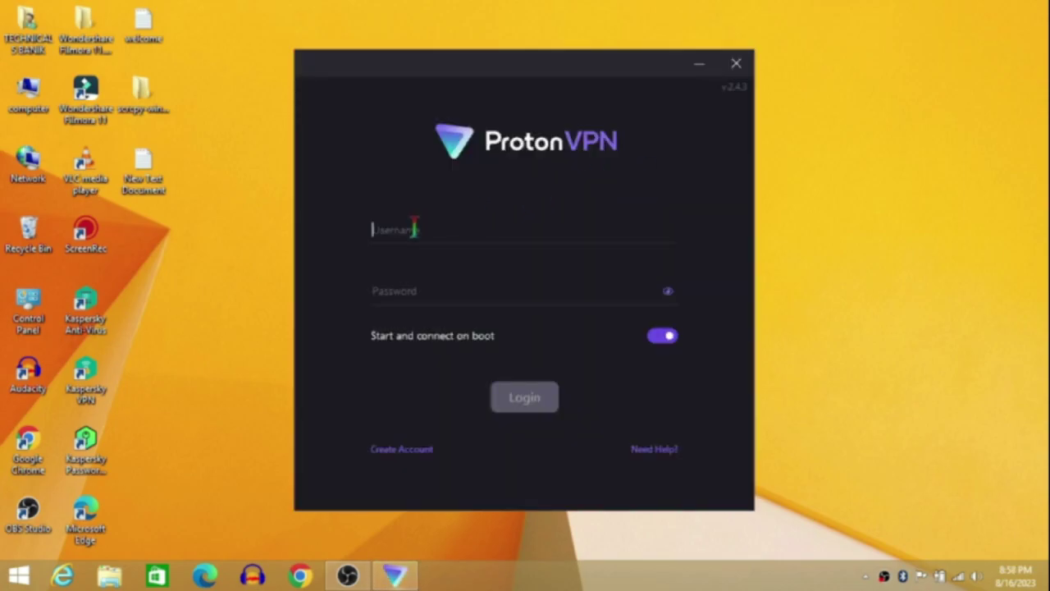
click(392, 455)
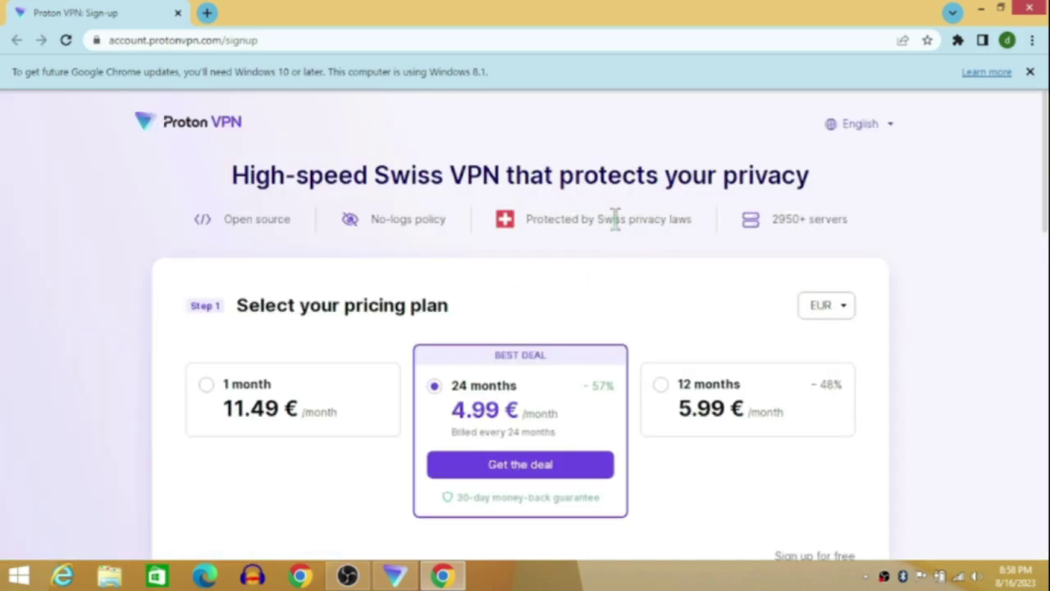
scroll(615, 248, down, 3)
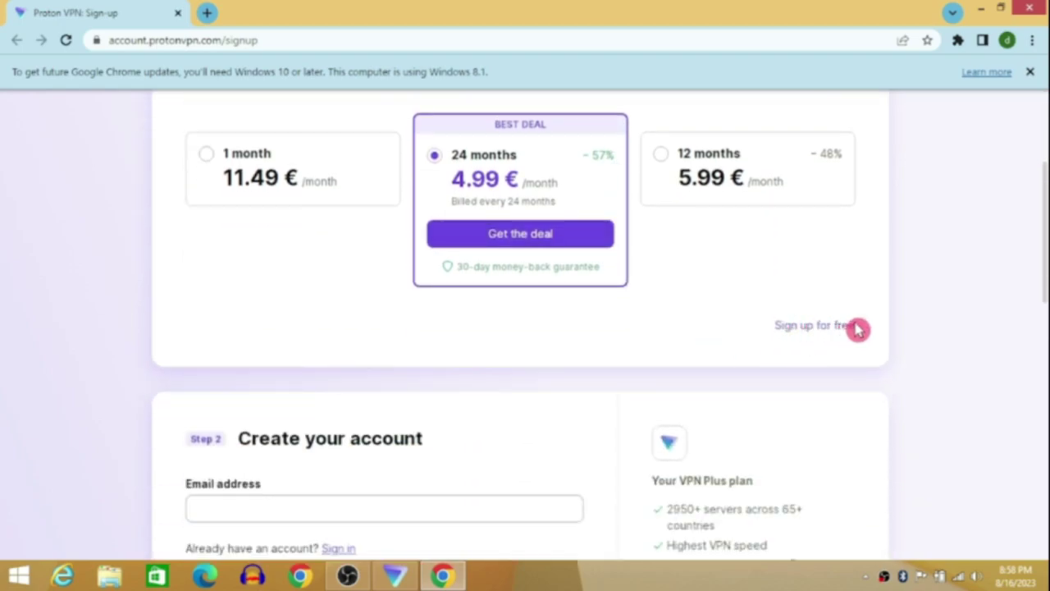
click(809, 325)
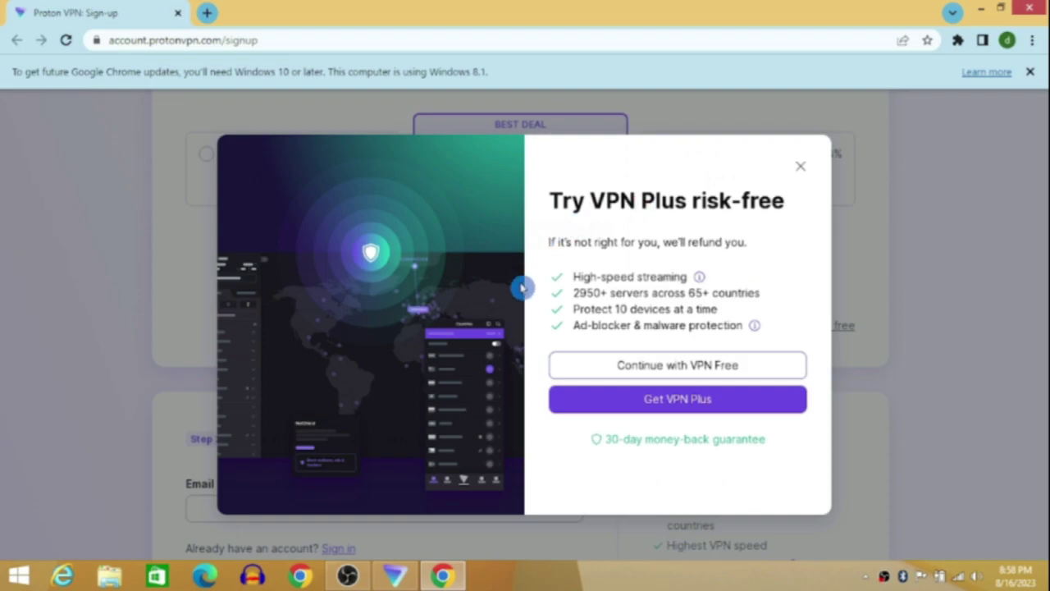
click(726, 366)
click(372, 361)
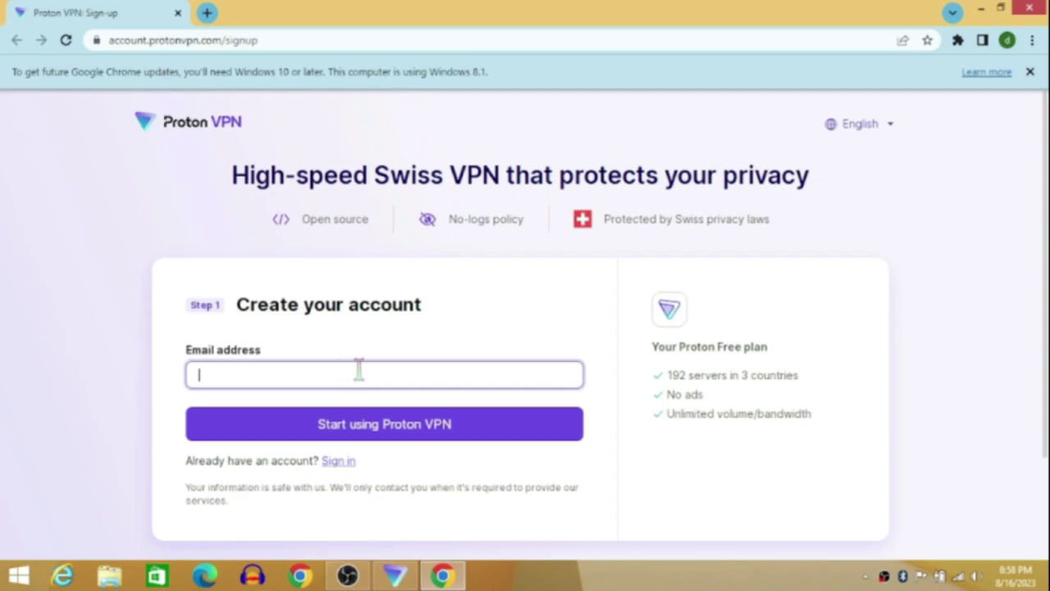
click(340, 423)
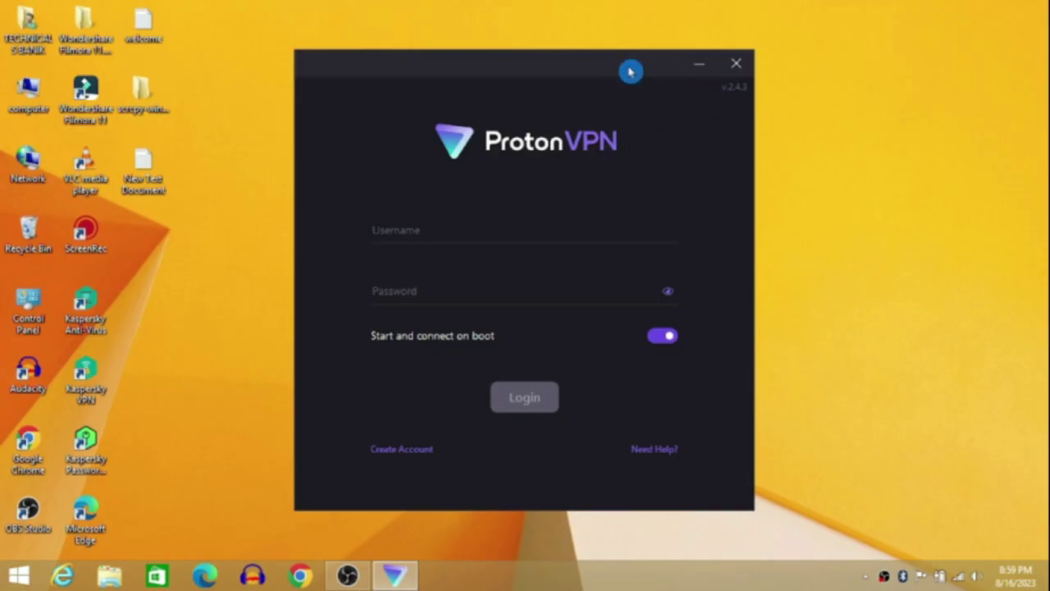
- Move the Proton VPN login window clear of the three desktop shortcuts
drag(629, 73, 732, 249)
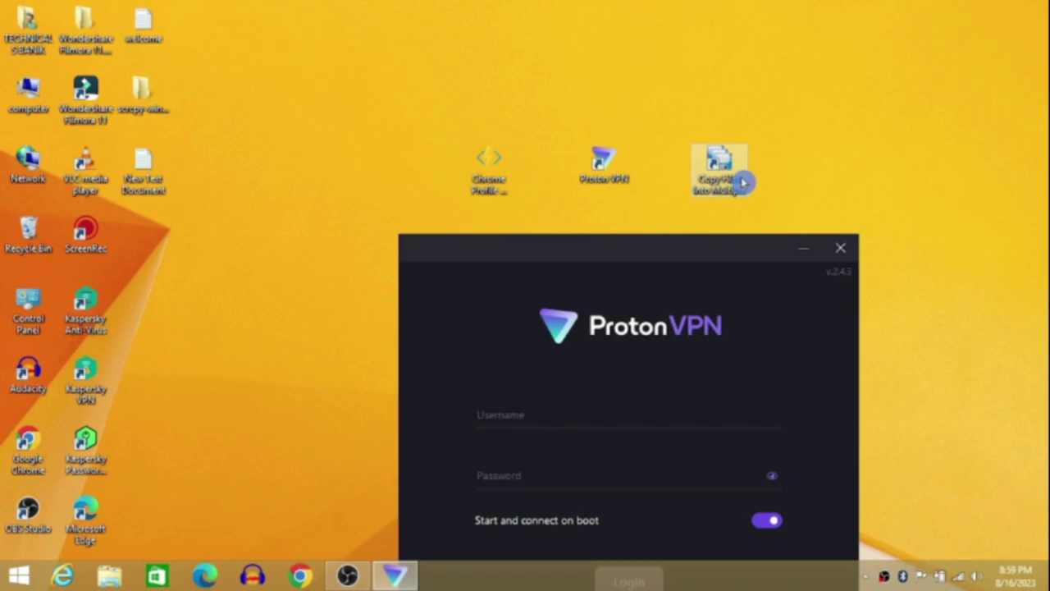
- Minimize the Proton VPN login window, launch Chrome Profile Generator and move its window near the centre of the desktop
drag(689, 249, 710, 107)
click(817, 109)
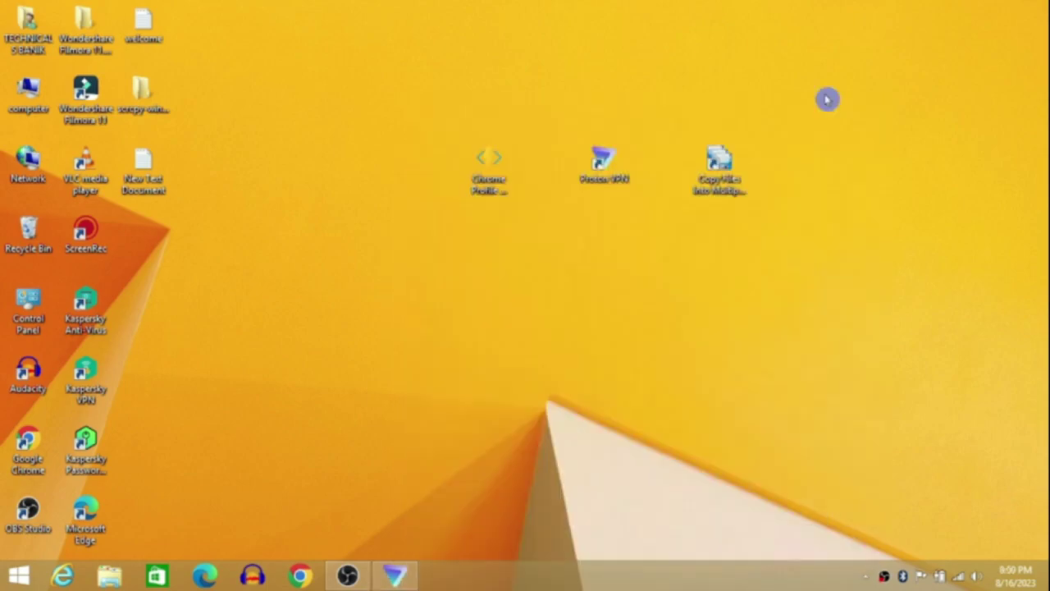
double_click(497, 161)
drag(169, 80, 545, 116)
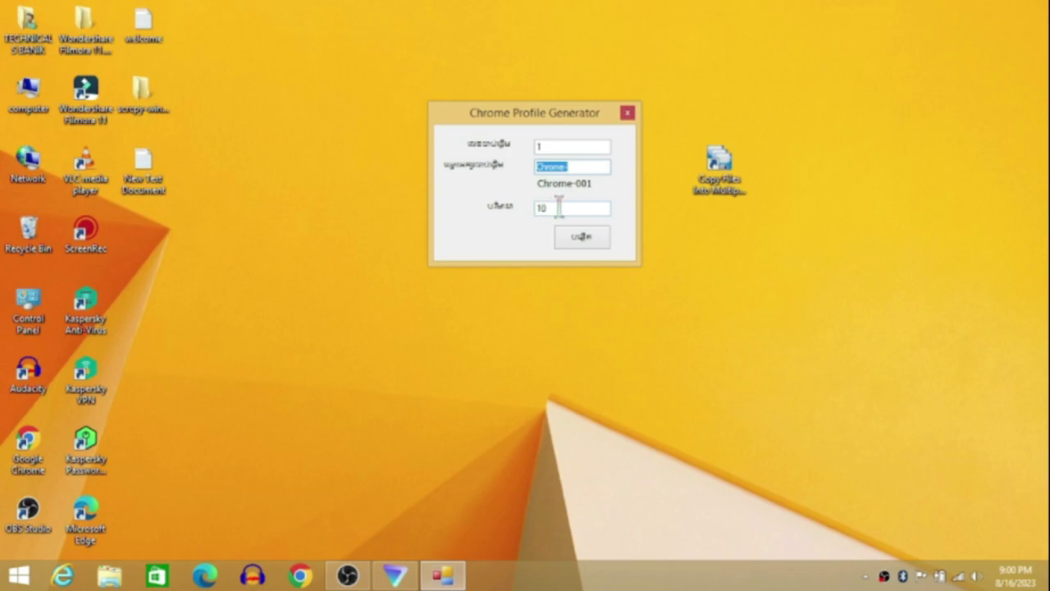
- Generate 5 Chrome profiles with the prefix Chrome- starting at 1, and close the generator
mouse_move(546, 207)
mouse_down()
mouse_move(532, 211)
mouse_move(544, 204)
mouse_up()
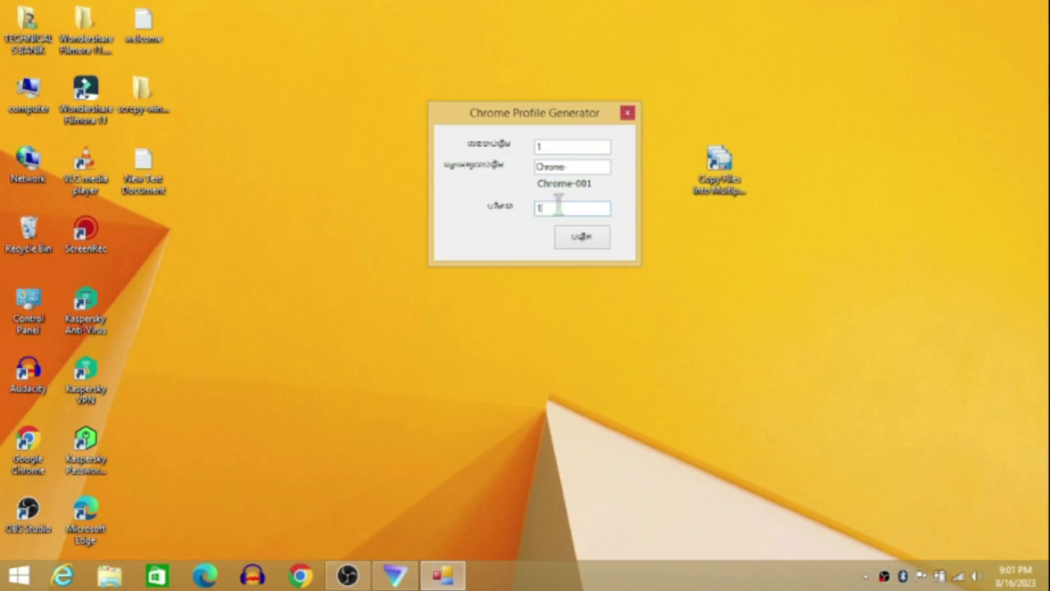
text(5)
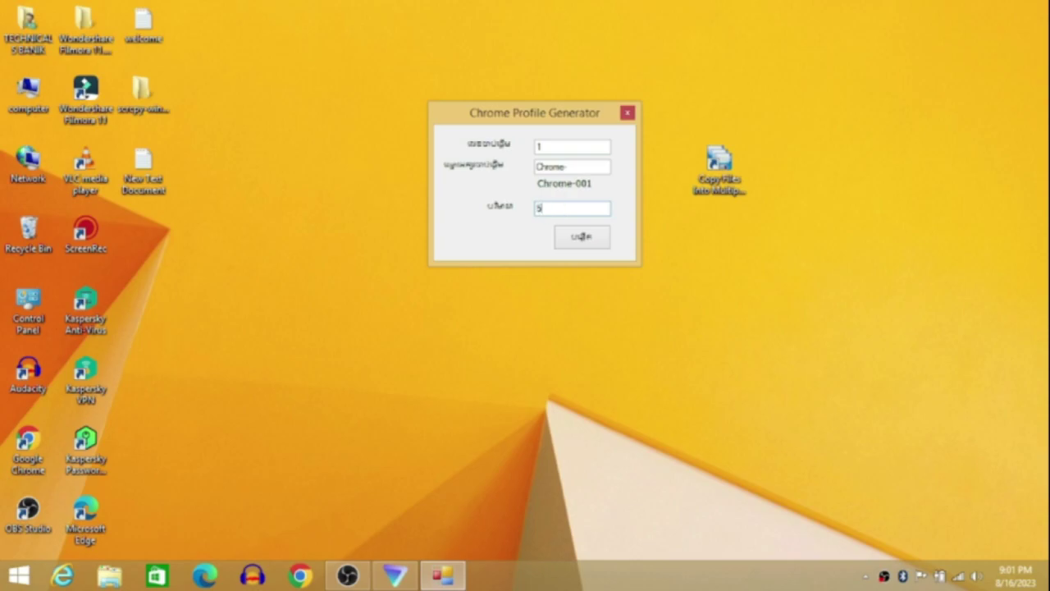
click(589, 238)
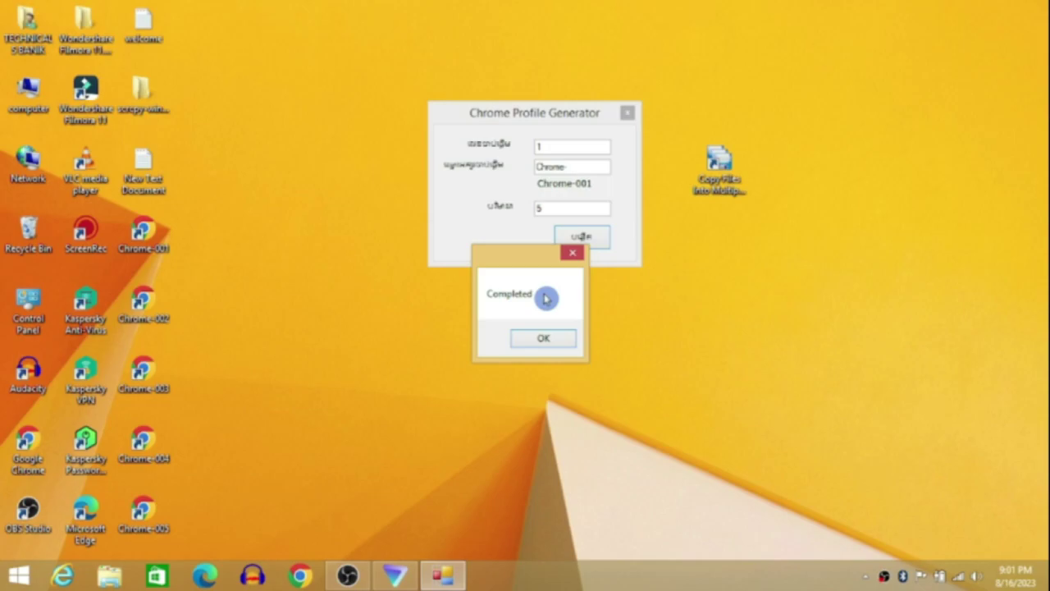
click(551, 341)
click(627, 112)
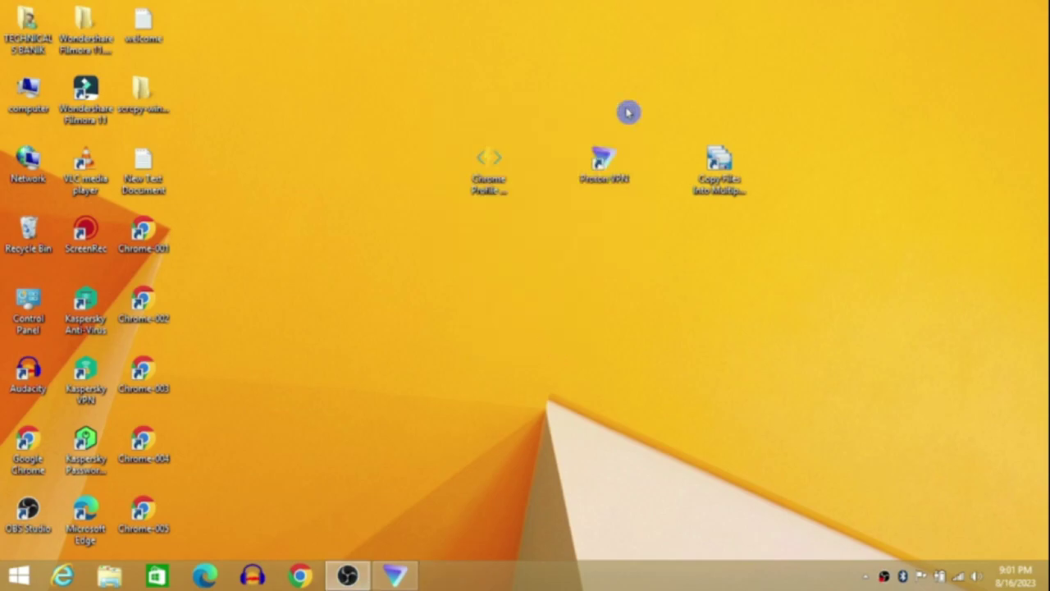
- Move the five shortcuts Chrome-001 to Chrome-005 together to the free desktop area beyond the Copy Files shortcut
drag(190, 209, 144, 525)
drag(143, 510, 834, 371)
click(905, 159)
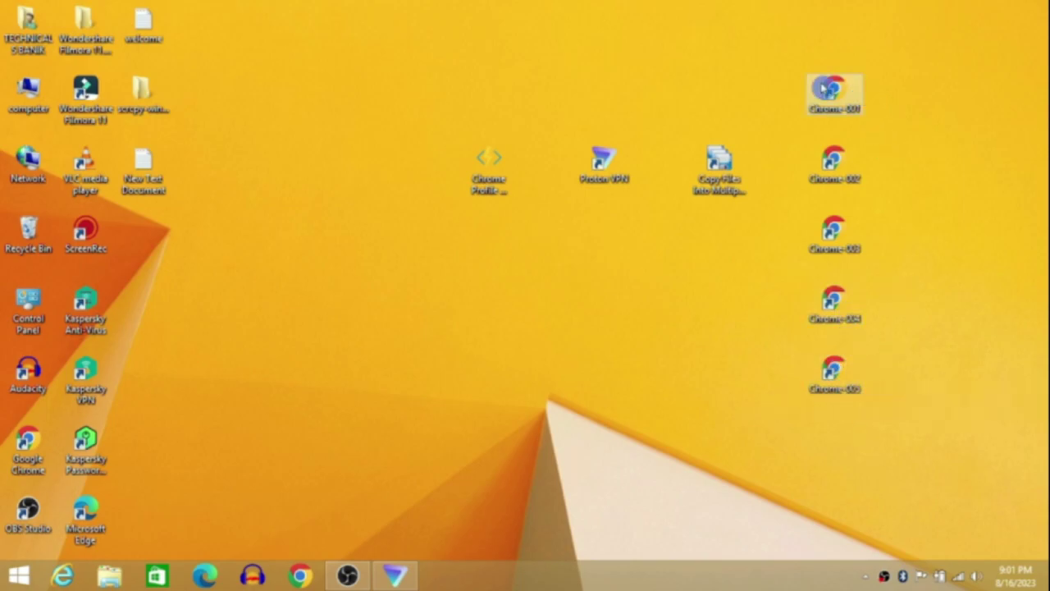
- Launch the Chrome-001 profile, go through its welcome pages declining sync sign-in, and close the browser
click(841, 98)
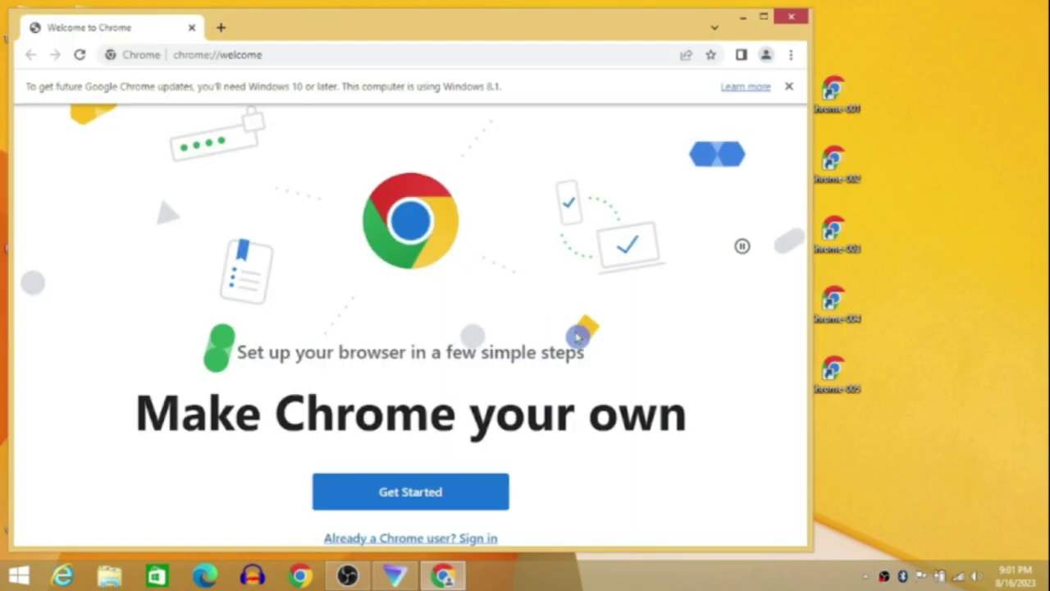
click(410, 491)
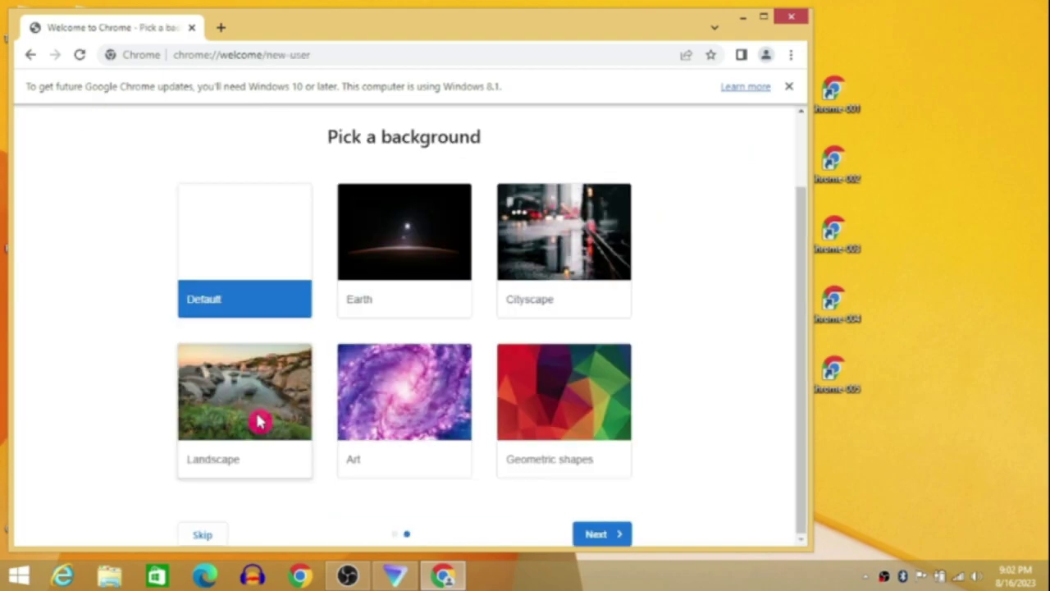
click(30, 54)
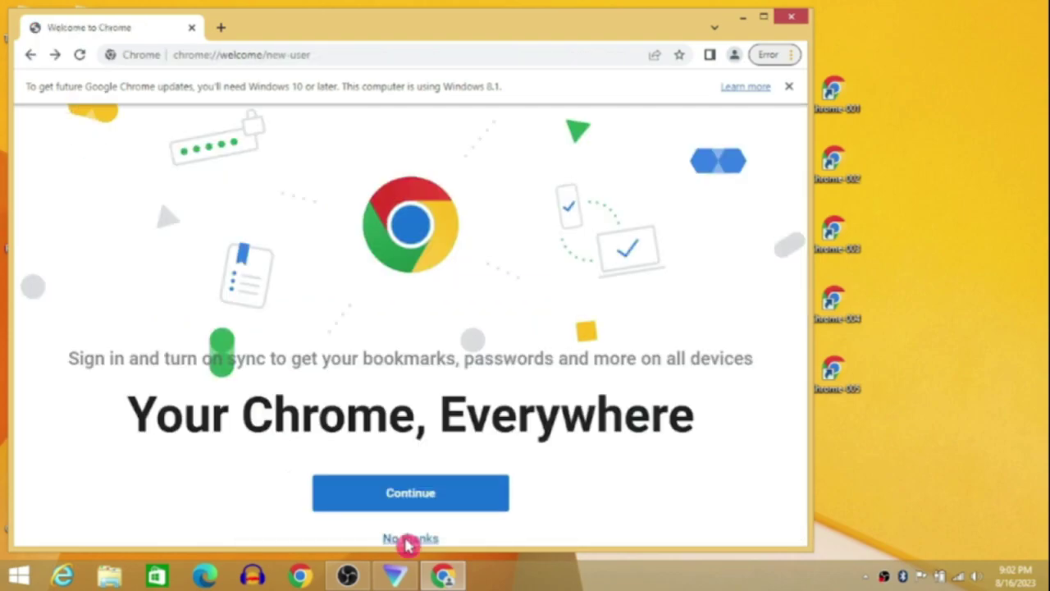
click(410, 538)
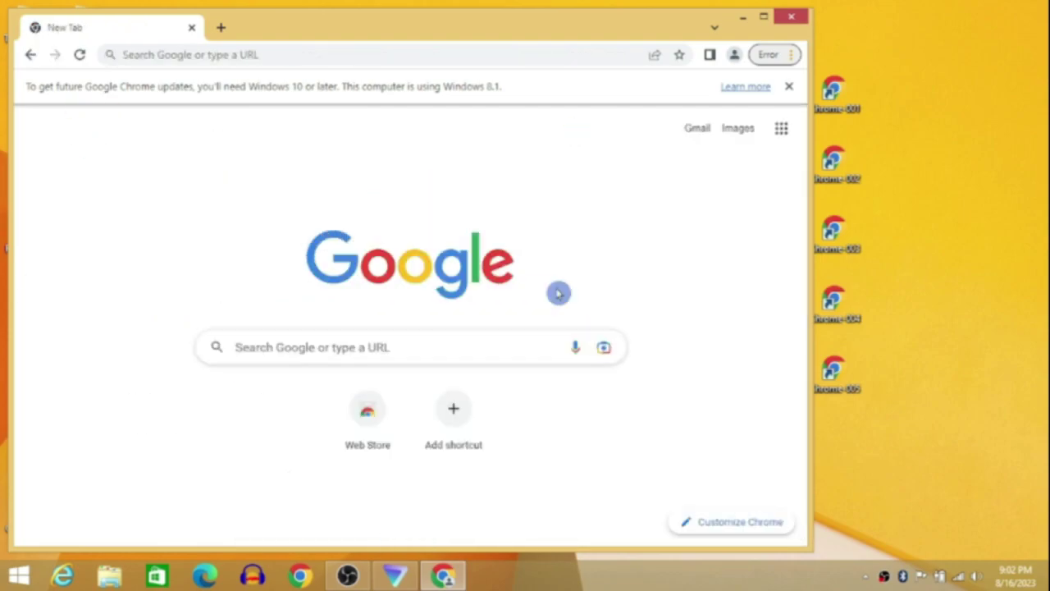
click(792, 17)
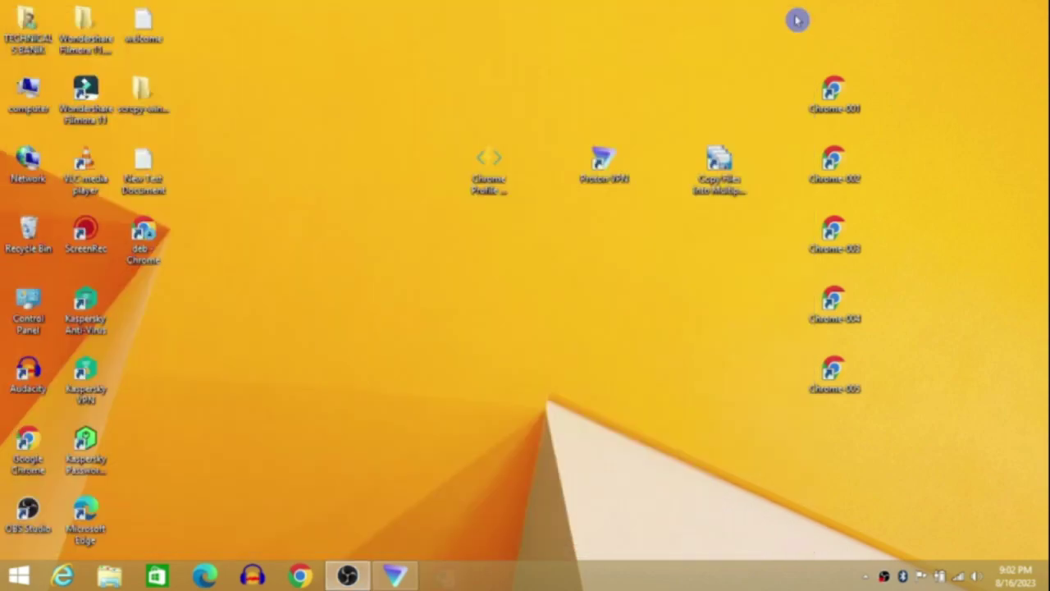
- Launch the Chrome-002 profile and close it, and launch the Chrome-003 profile
double_click(842, 164)
click(790, 21)
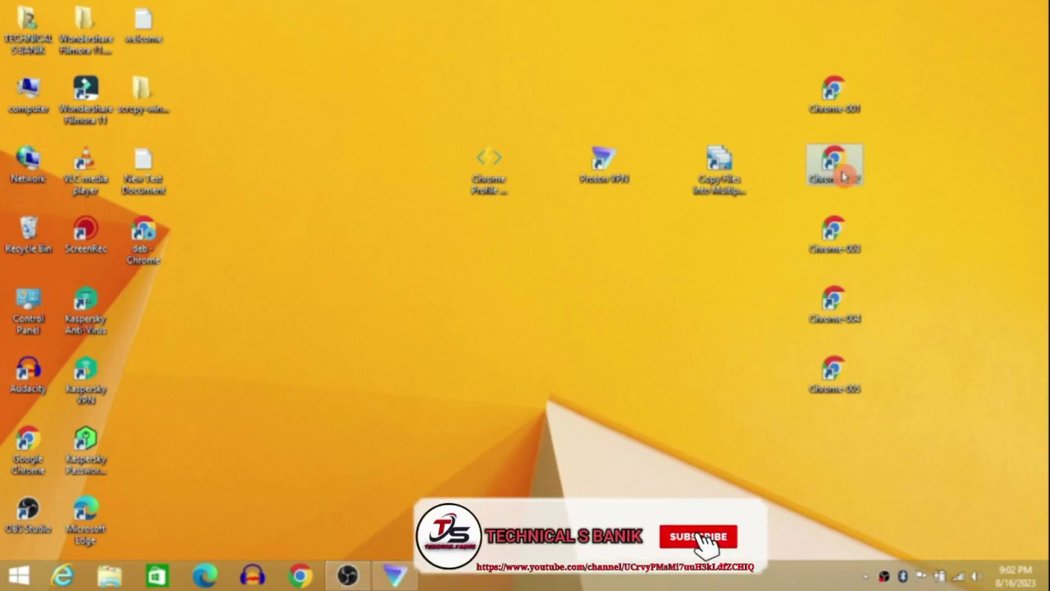
double_click(842, 168)
click(804, 28)
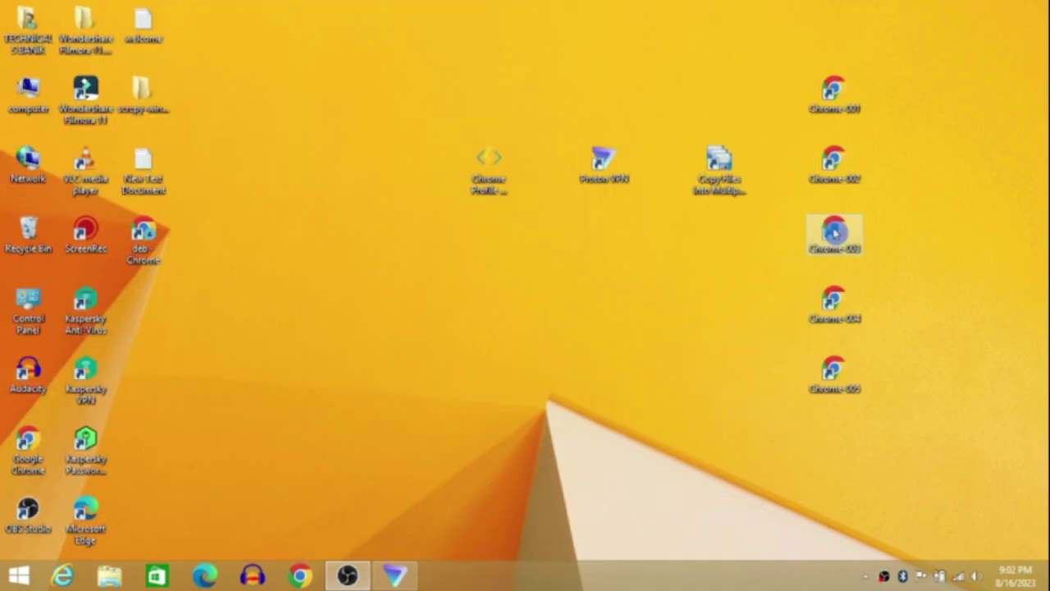
double_click(835, 234)
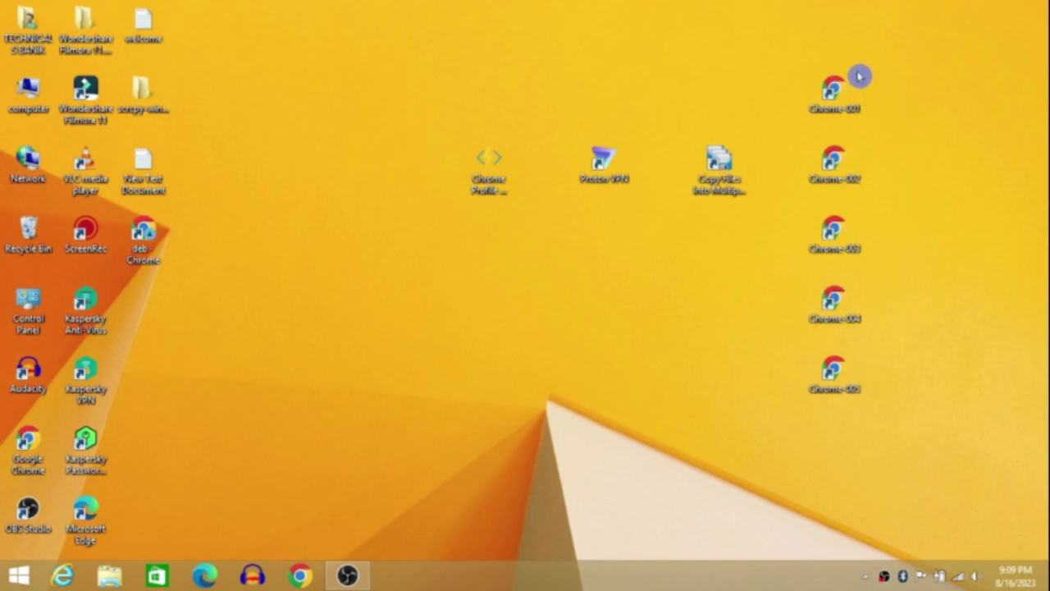
- Launch the Chrome-001 profile again and open its Extensions page
click(842, 99)
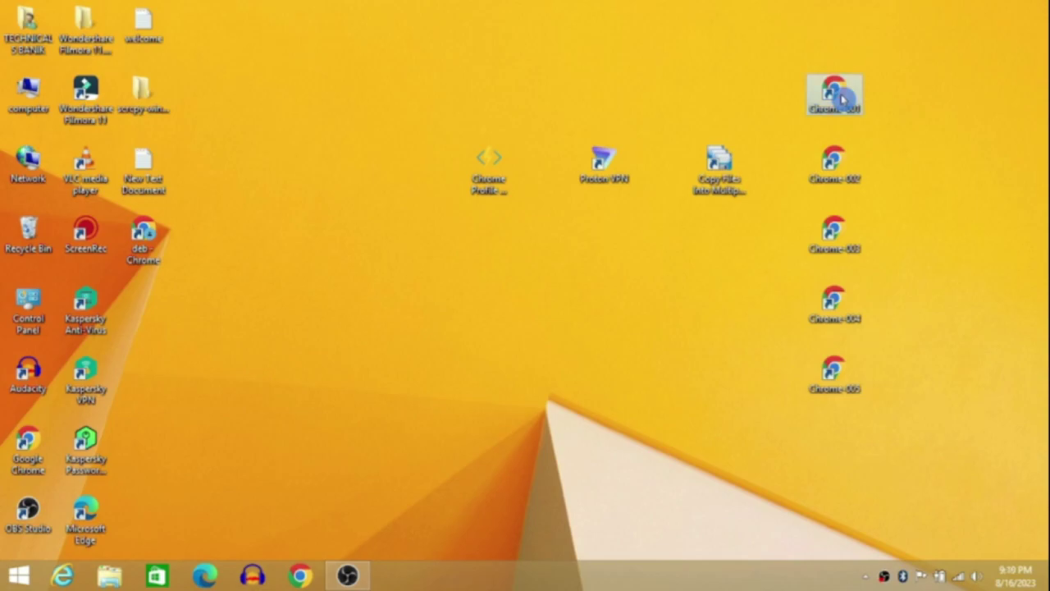
double_click(842, 99)
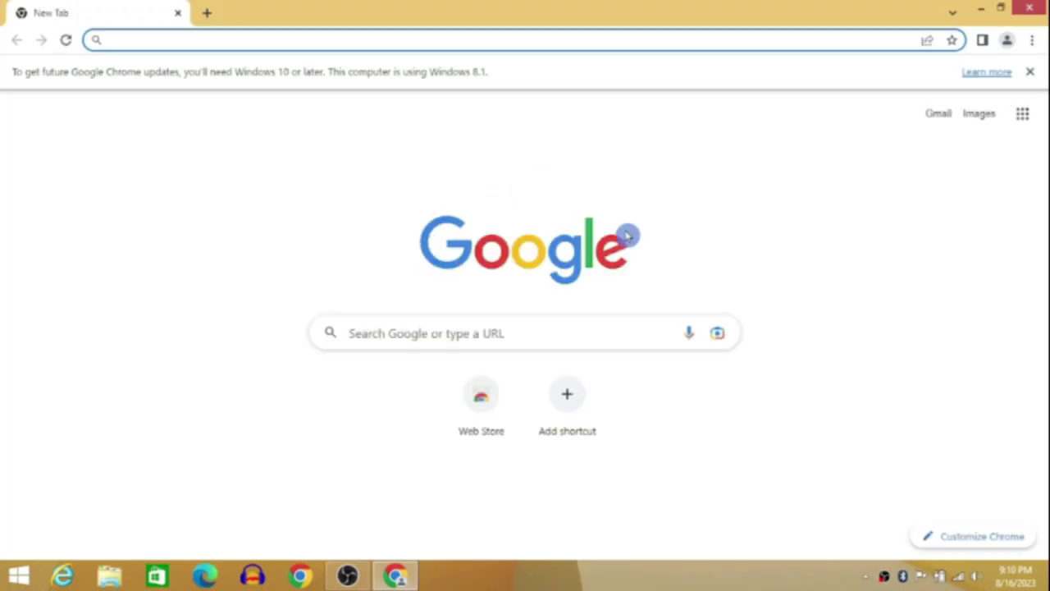
click(1032, 43)
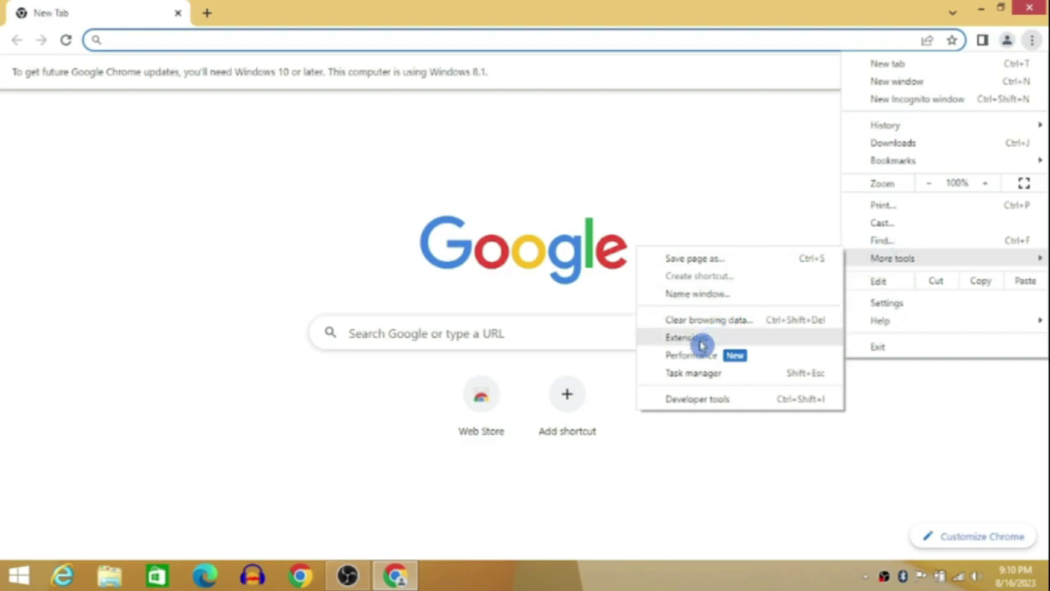
click(699, 340)
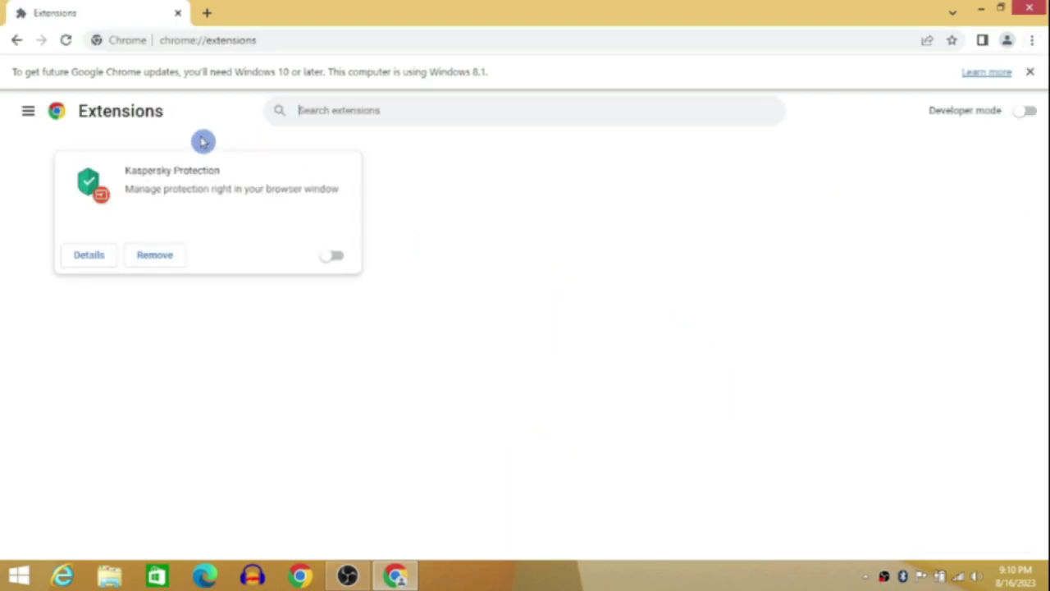
- Open the Chrome Web Store from the Extensions page
click(36, 119)
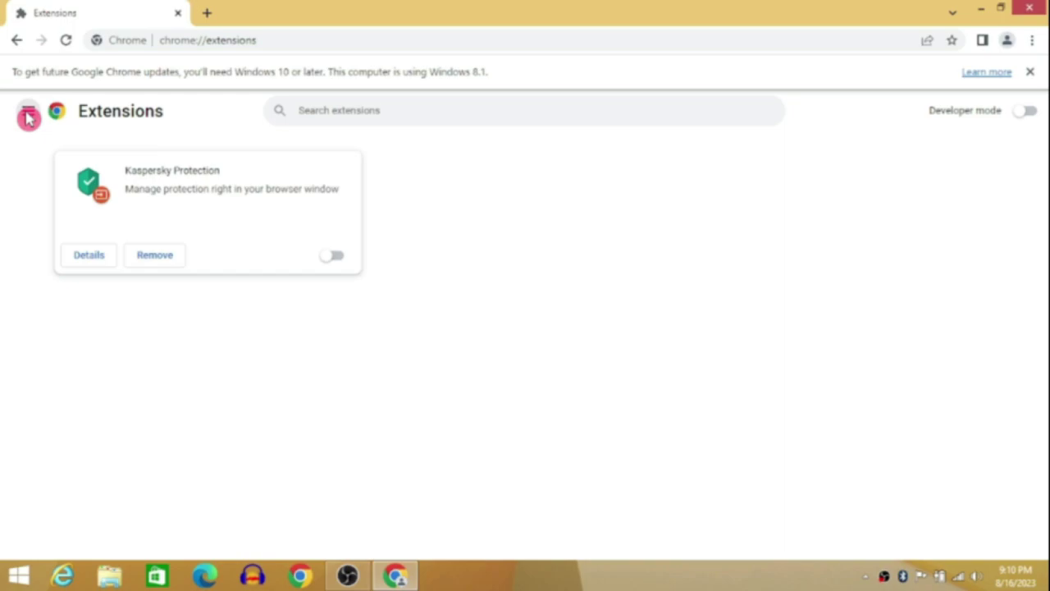
click(35, 109)
click(27, 117)
click(27, 113)
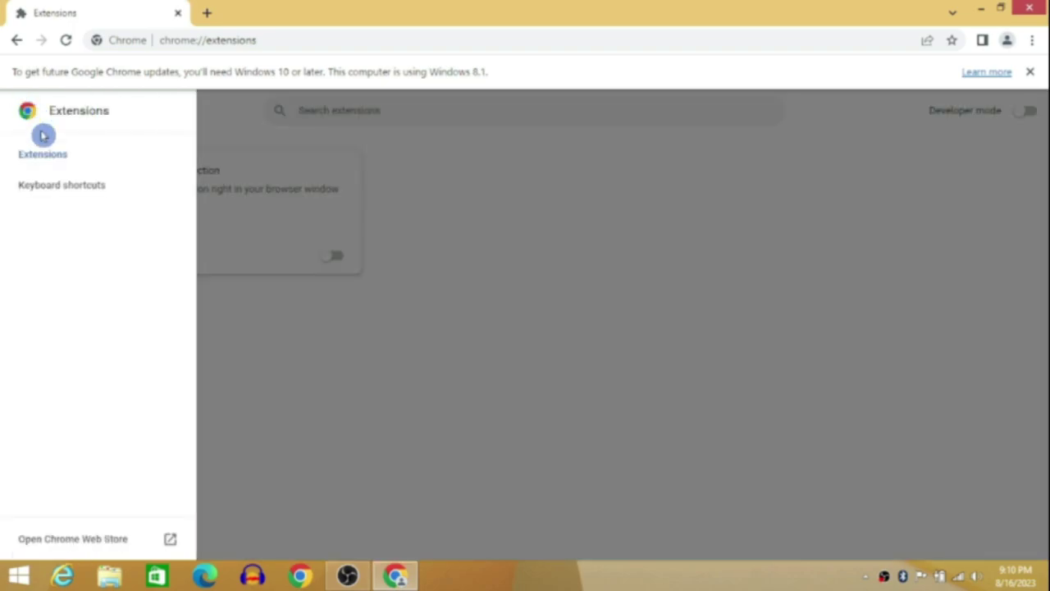
click(97, 541)
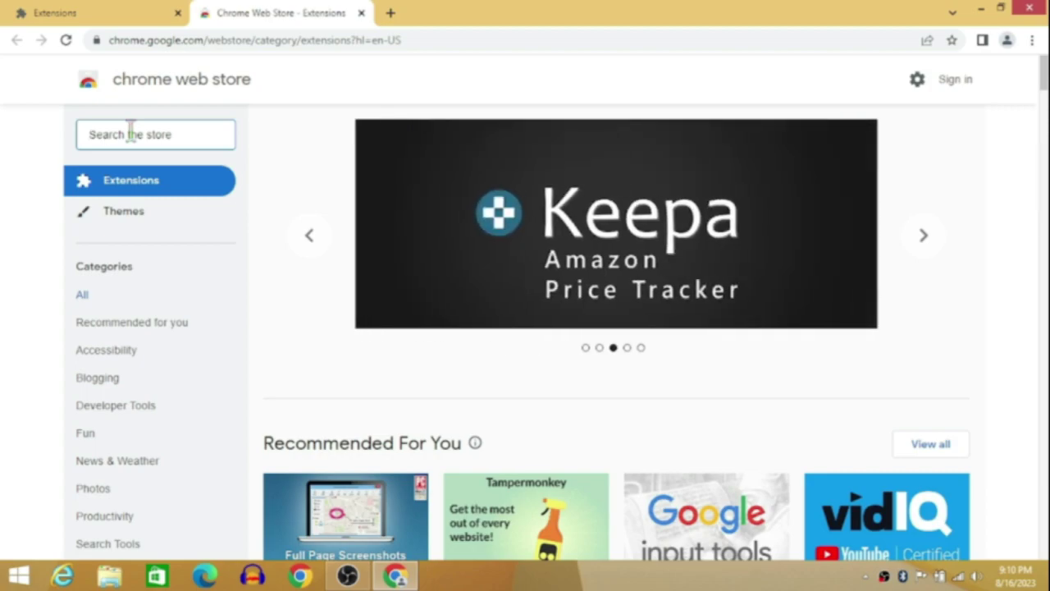
- Search the store for "enhancer for youtube" and add the Enhancer for YouTube extension to the browser
text(enhancer for you...)
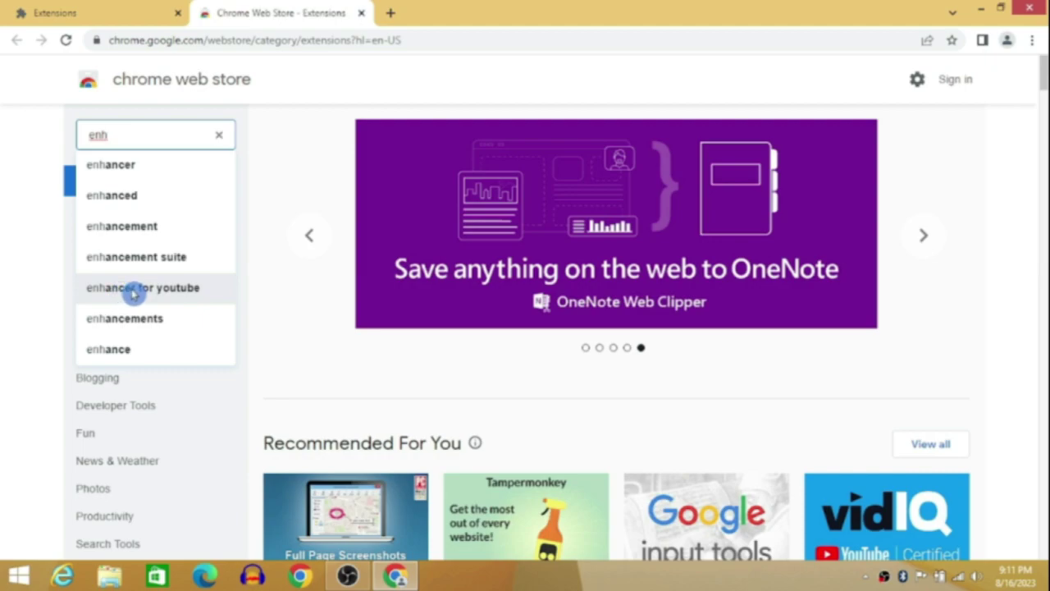
click(134, 295)
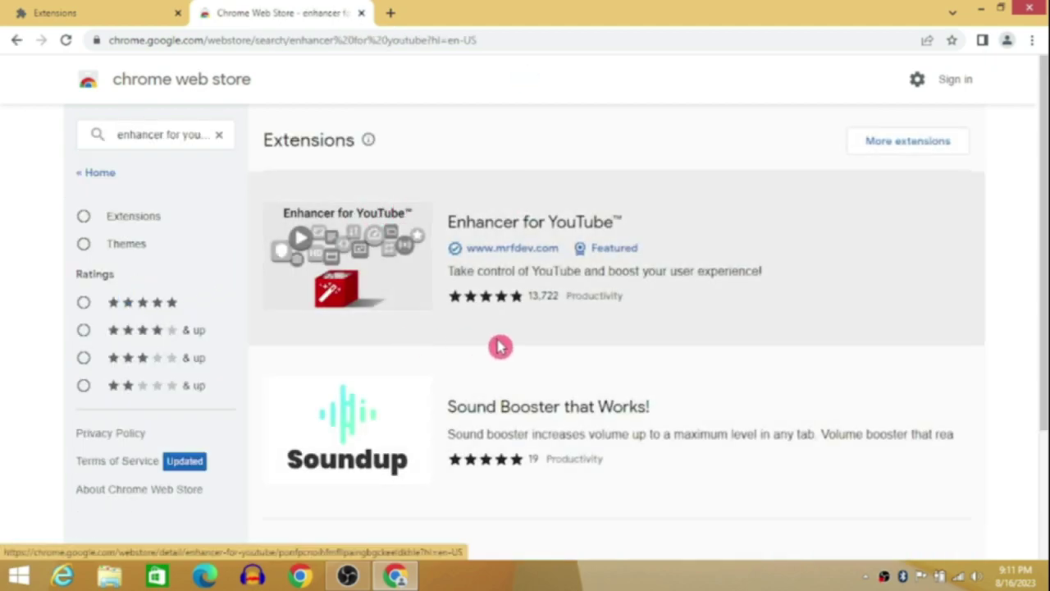
click(527, 243)
click(839, 196)
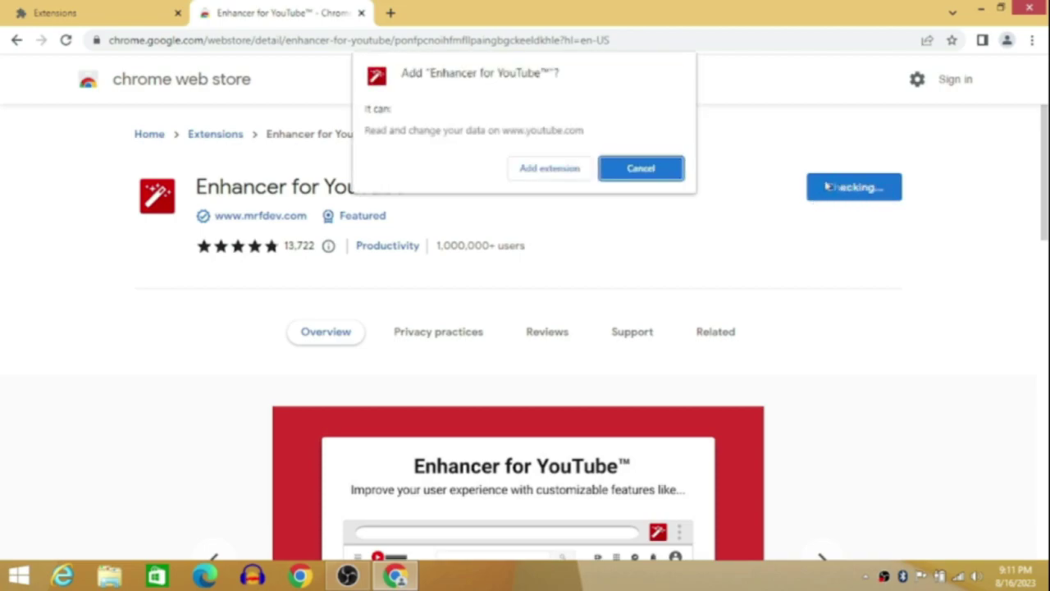
click(541, 170)
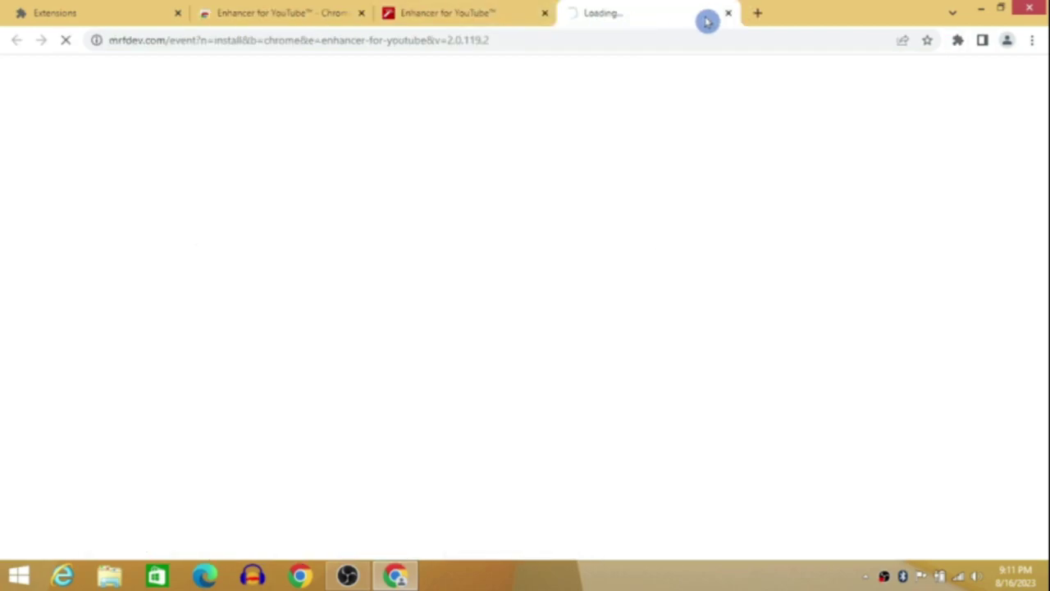
- Close the two tabs opened by the extension's installation and open the Enhancer for YouTube options page
click(729, 14)
middle_click(432, 12)
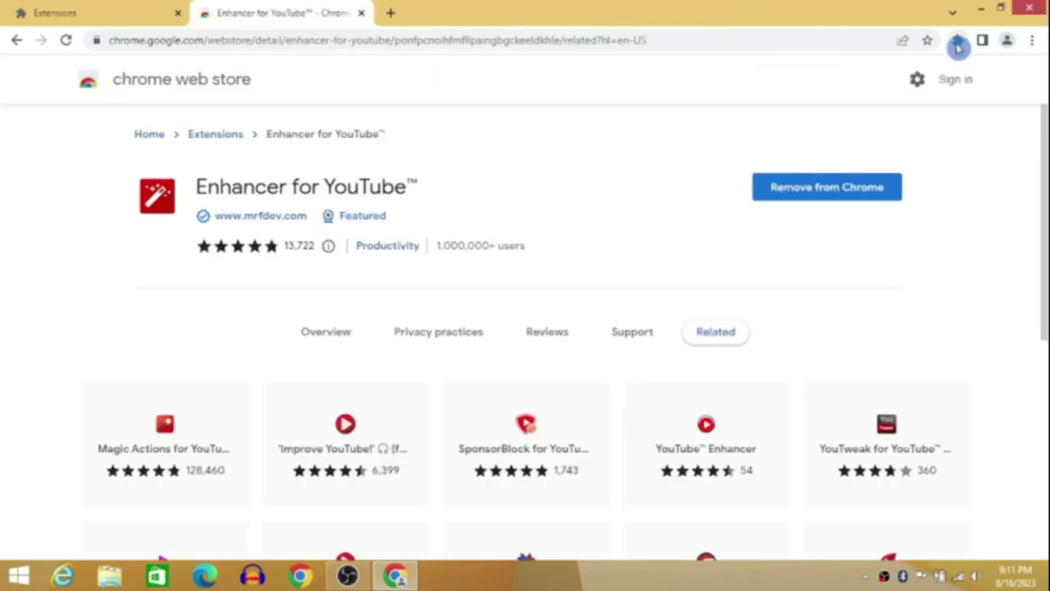
click(957, 43)
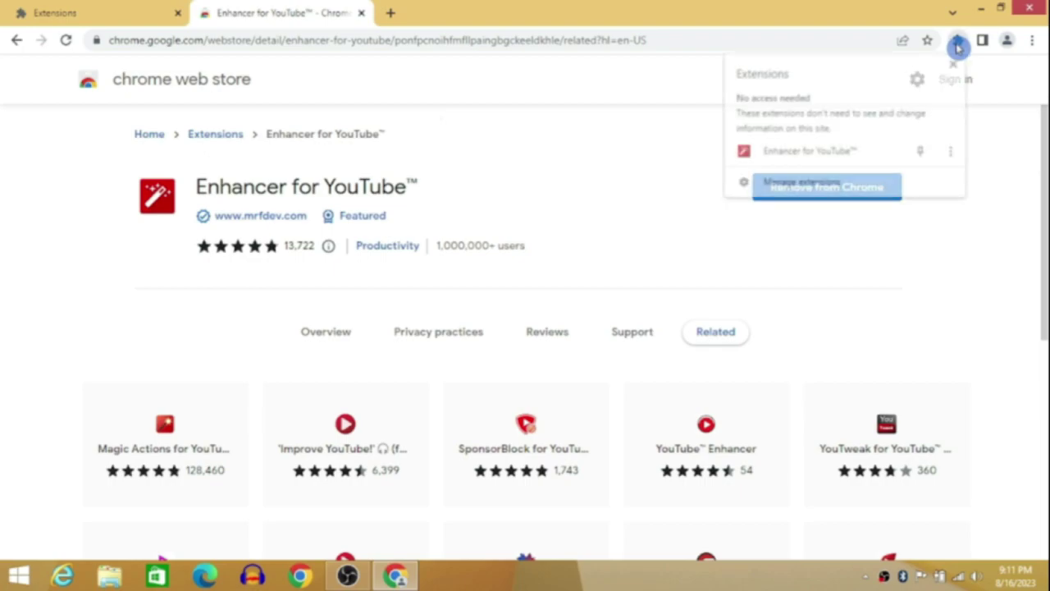
click(807, 156)
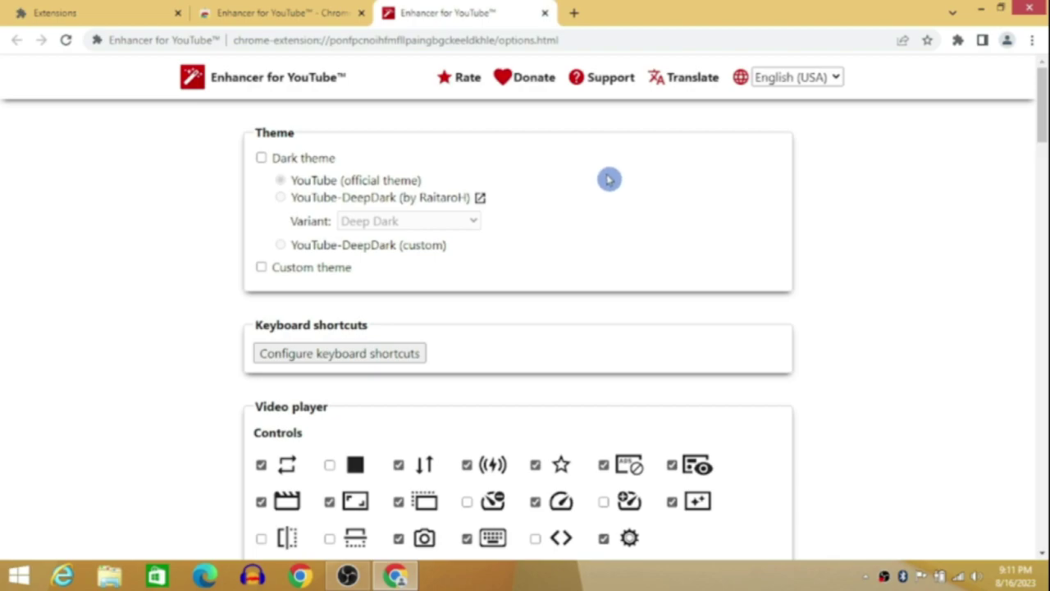
- Disable all enabled video player controls except the ad-blocking and gear controls
scroll(604, 190, down, 2)
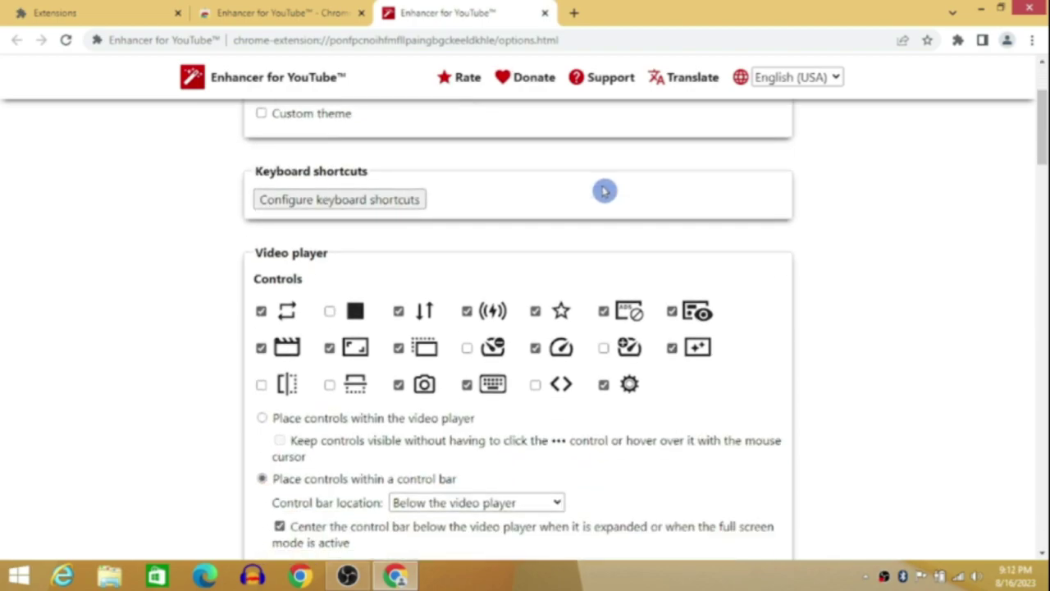
click(262, 312)
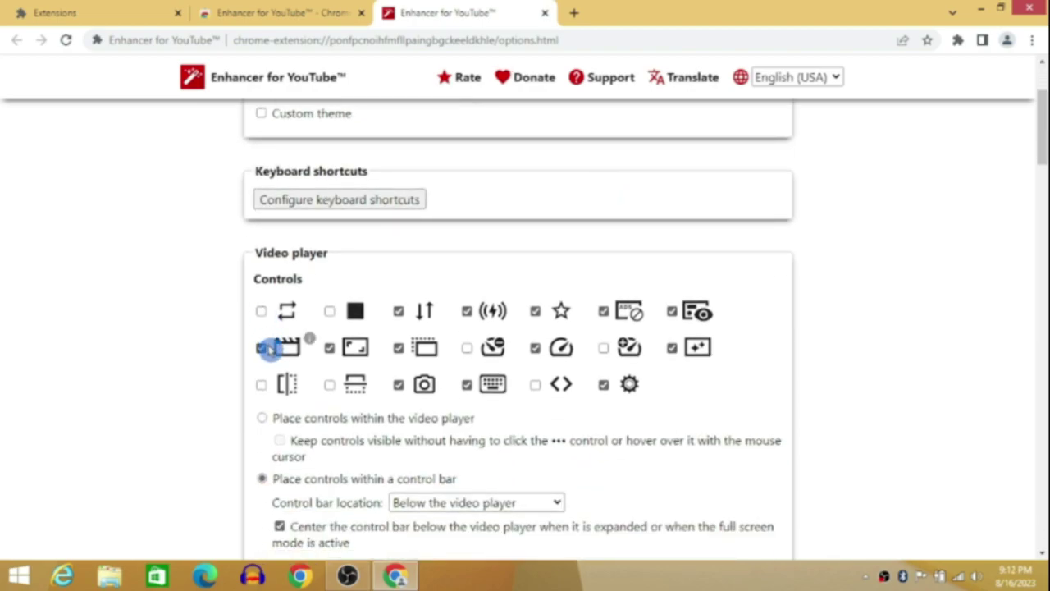
click(328, 348)
click(399, 311)
click(398, 348)
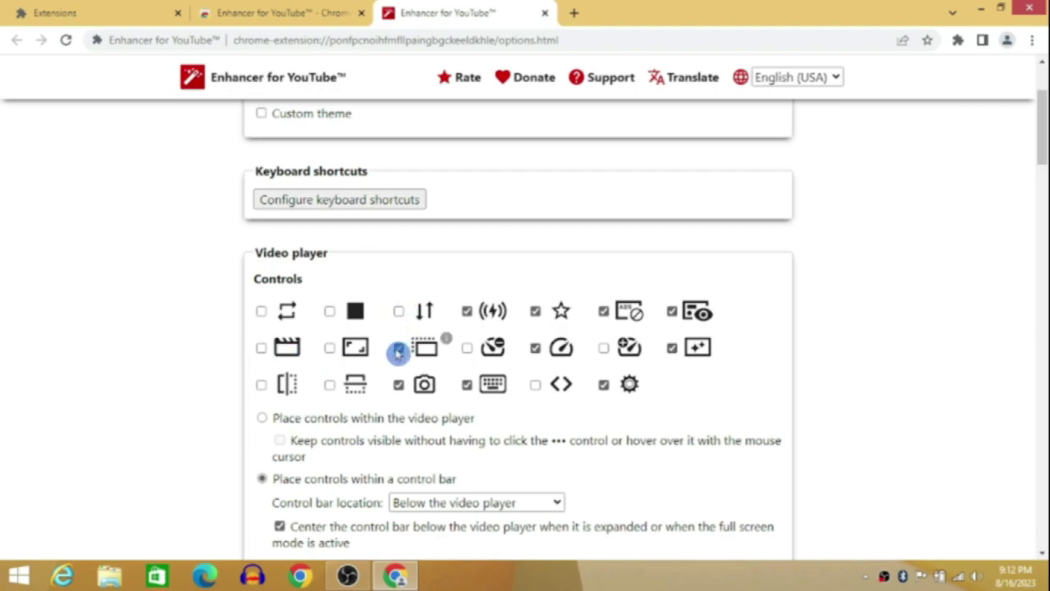
click(398, 385)
click(467, 311)
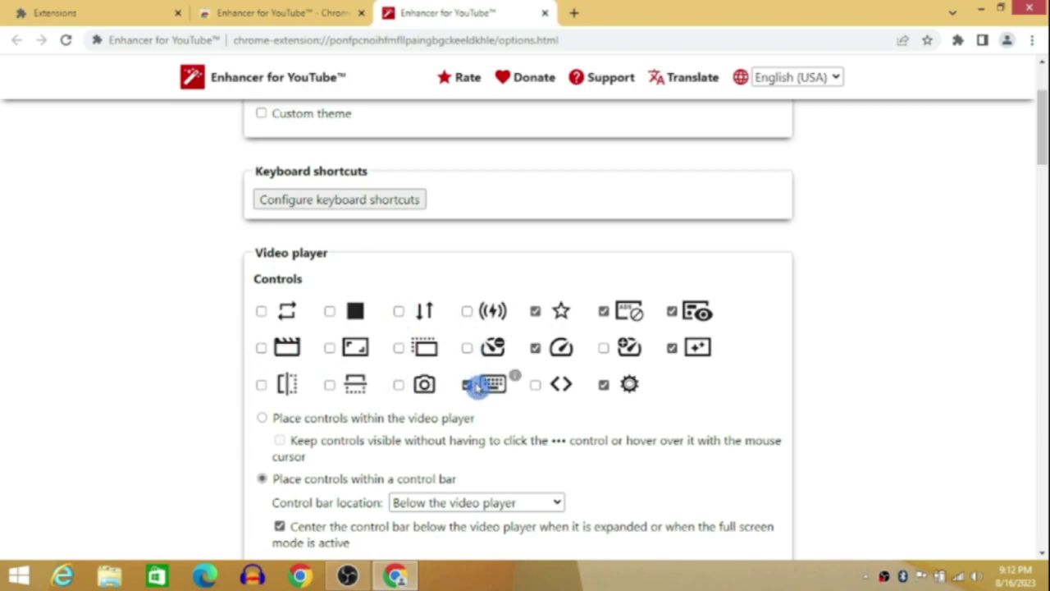
click(467, 386)
click(535, 311)
click(535, 347)
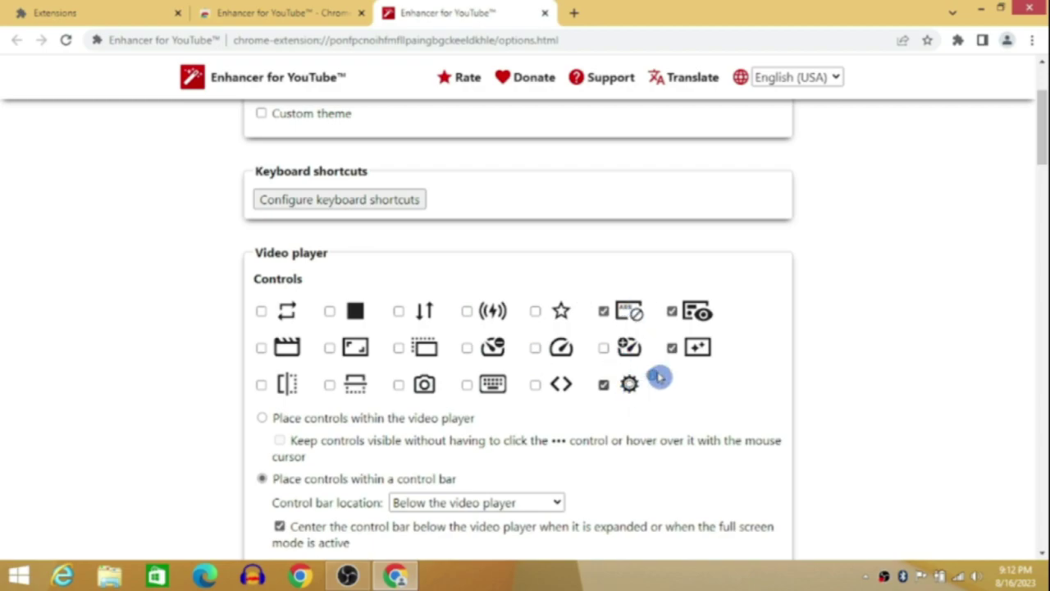
click(672, 348)
click(672, 313)
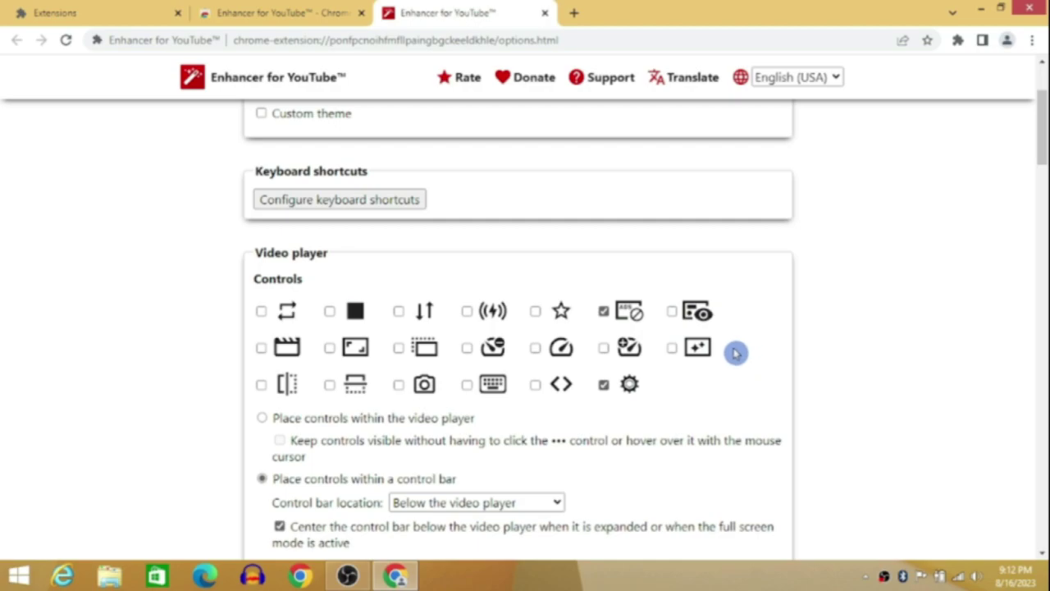
- Enable automatic playback quality selection and set videos, playlists, and pop-up player and embedded videos to 144p
scroll(735, 353, down, 1)
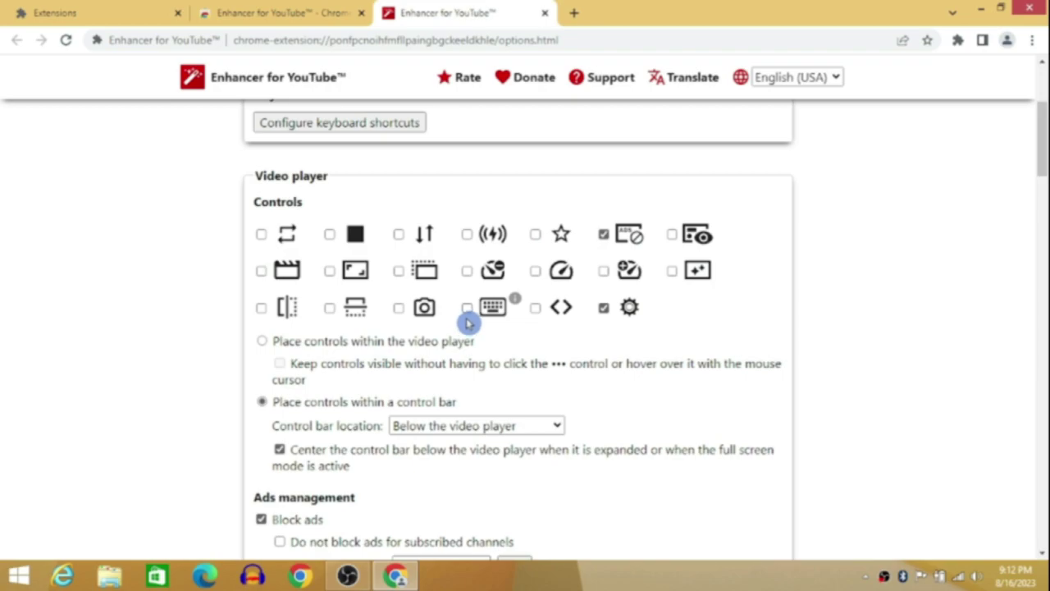
scroll(693, 315, down, 4)
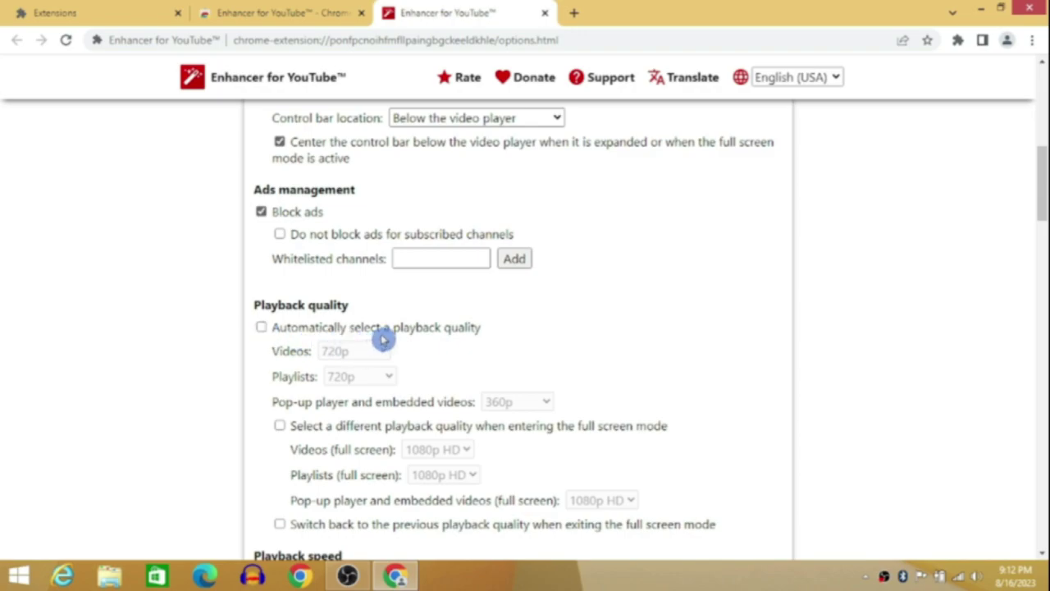
click(261, 327)
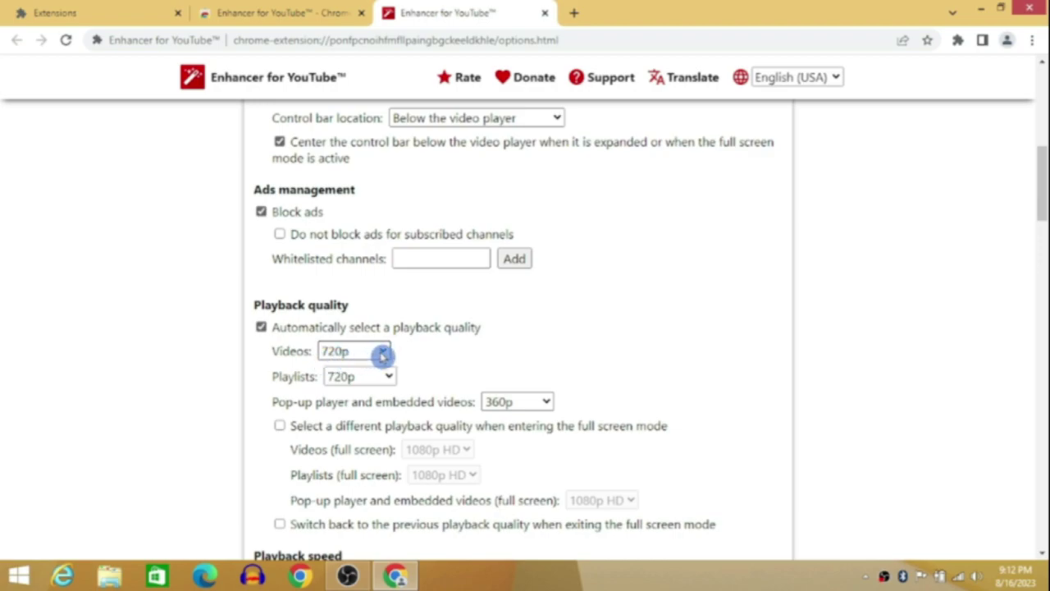
click(383, 354)
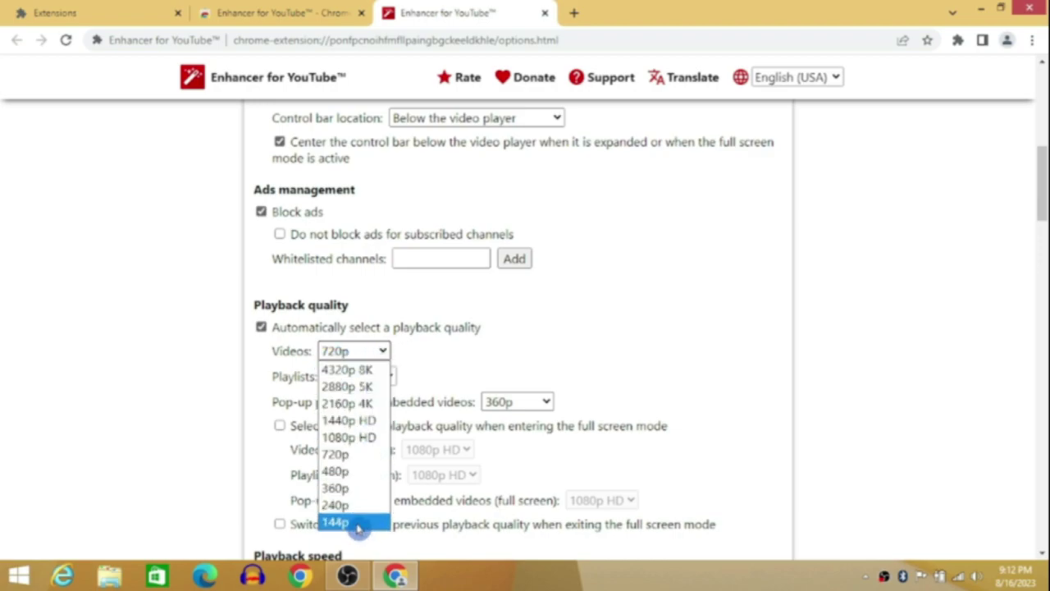
click(358, 529)
click(389, 377)
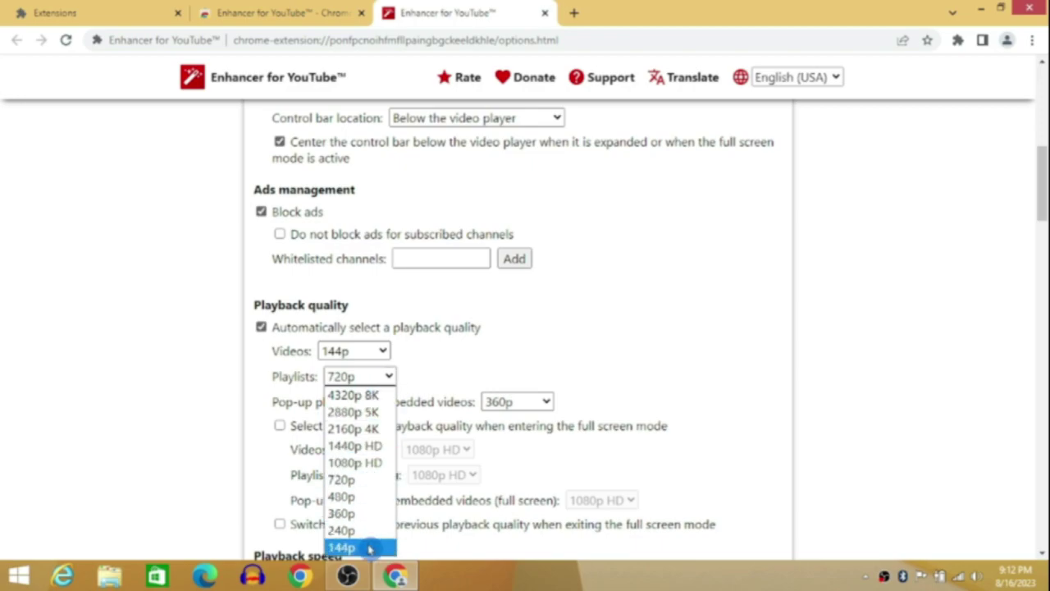
click(368, 548)
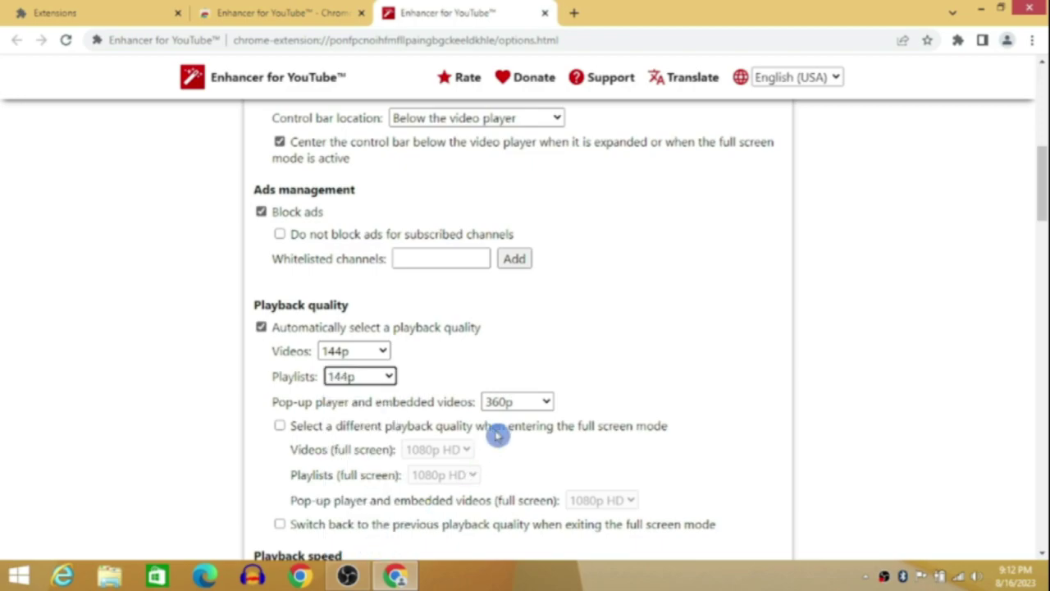
click(548, 404)
click(518, 386)
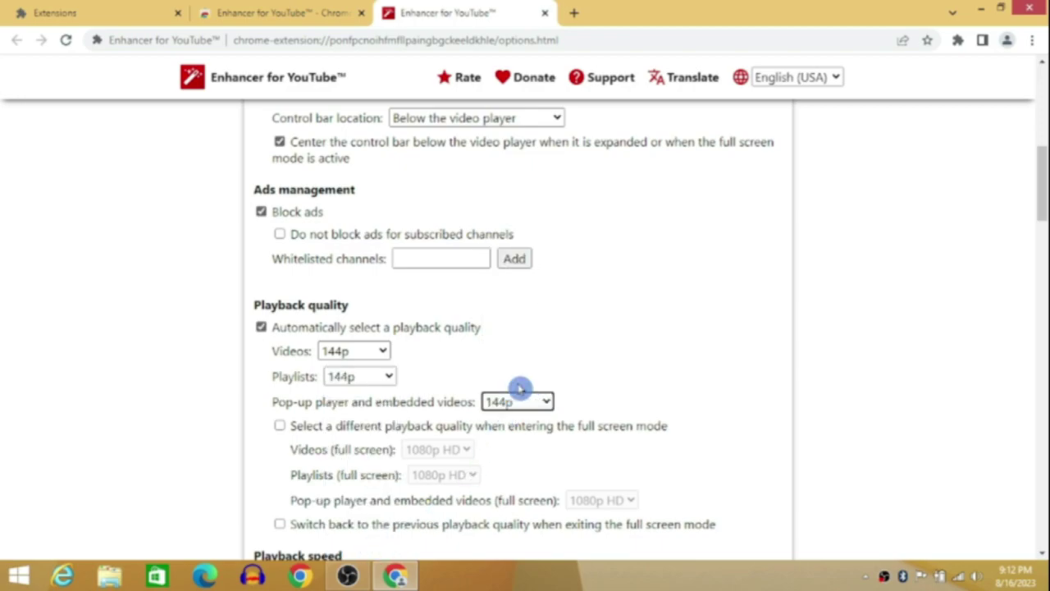
- Set the default playback speed to 0.25 in the Enhancer for YouTube options
scroll(531, 351, down, 4)
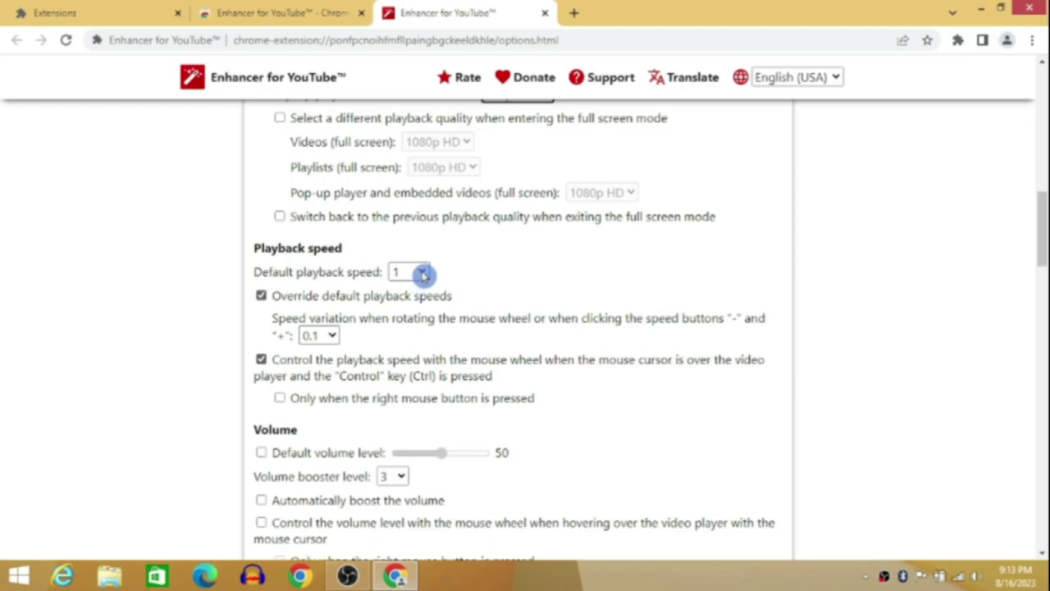
click(423, 274)
click(405, 291)
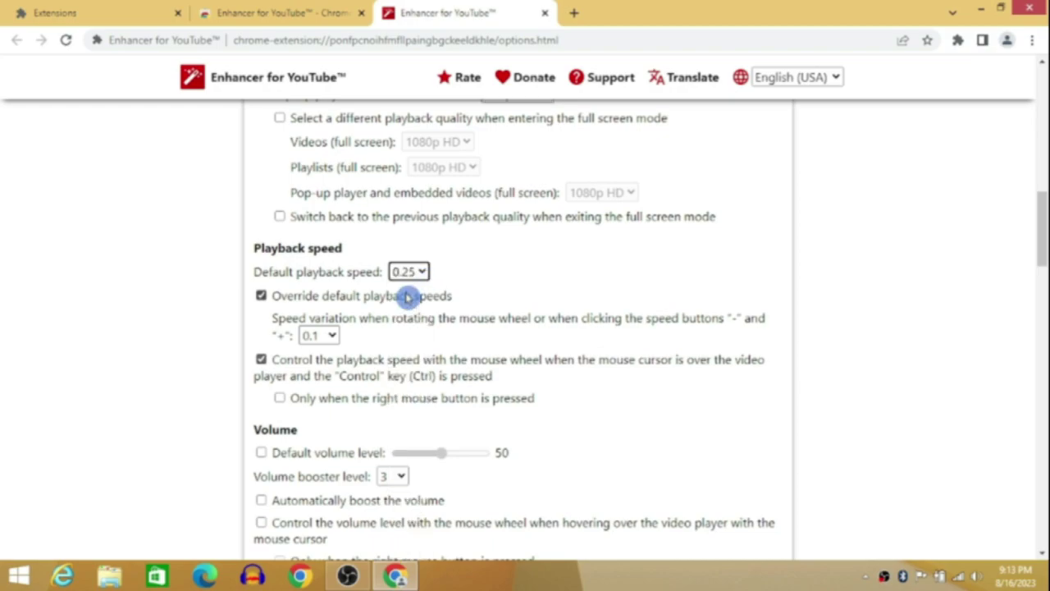
- Enable the default volume level and lower it to the minimum
scroll(410, 298, down, 1)
scroll(354, 287, down, 1)
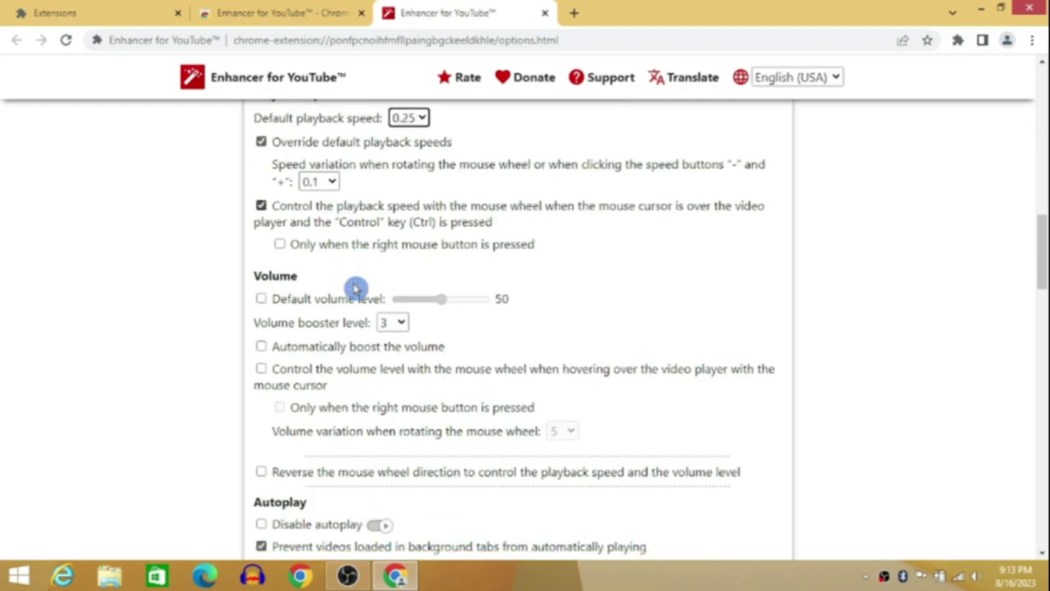
click(261, 300)
drag(442, 305, 380, 312)
- Save the Custom script section and close the Enhancer for YouTube options tab
scroll(494, 274, down, 6)
scroll(496, 277, down, 5)
scroll(496, 276, down, 10)
click(278, 397)
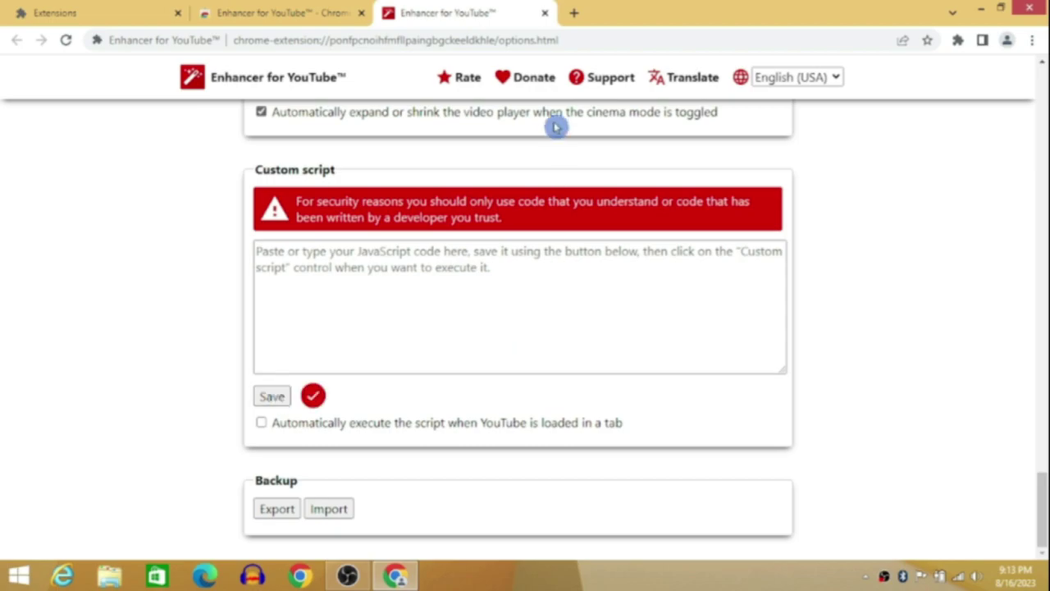
click(543, 14)
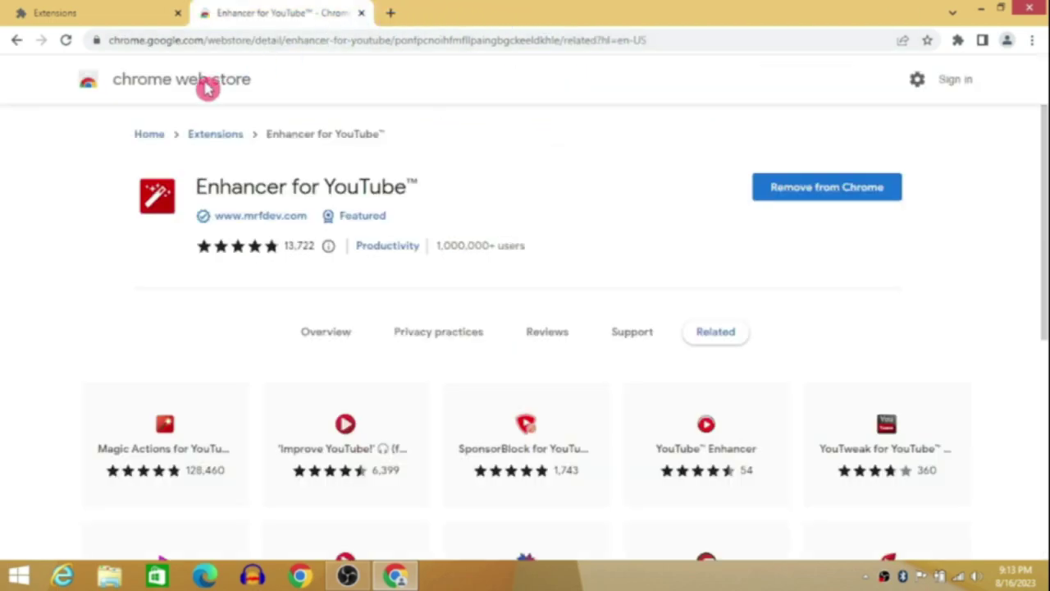
- Return to the Chrome Web Store search results and search the store for "history cleaner"
click(15, 43)
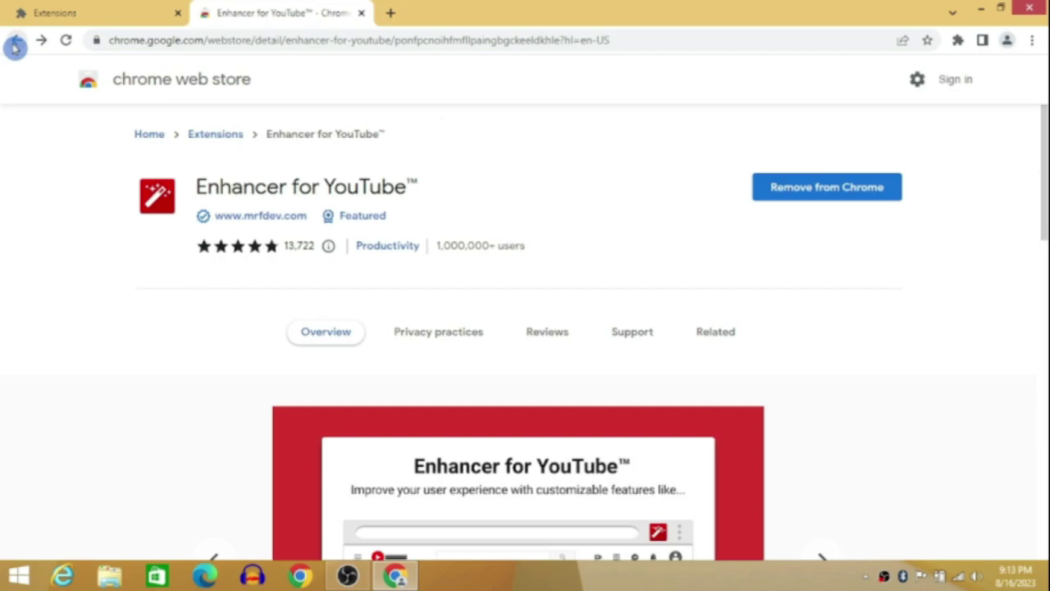
click(14, 46)
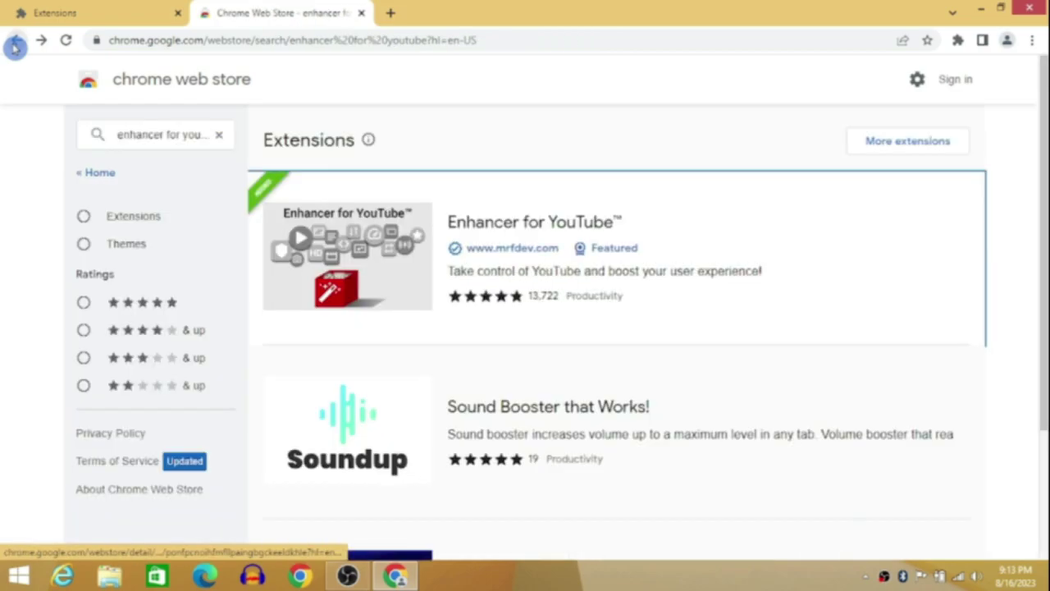
click(219, 135)
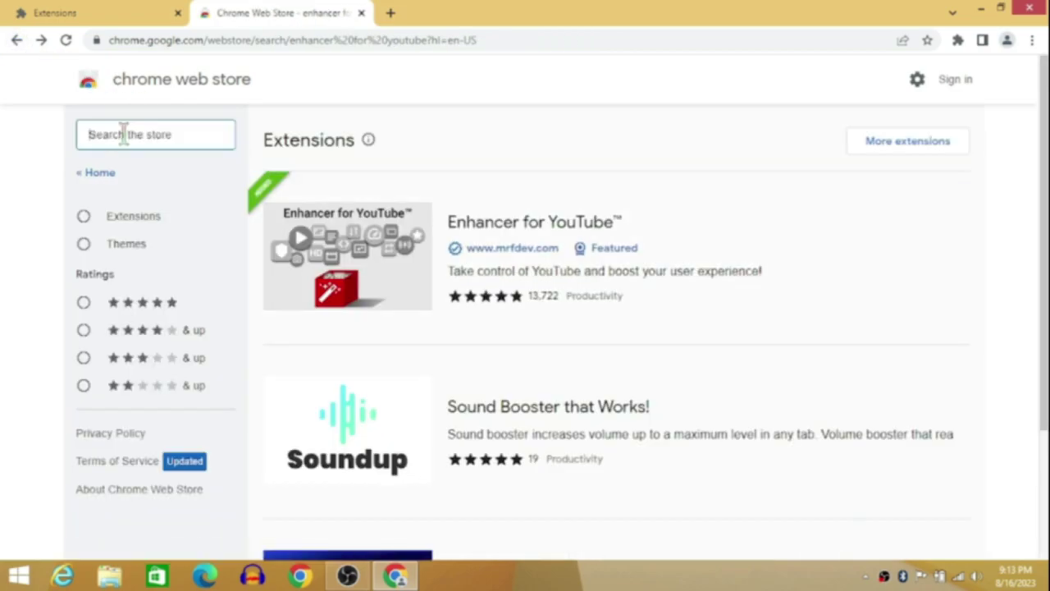
text(his)
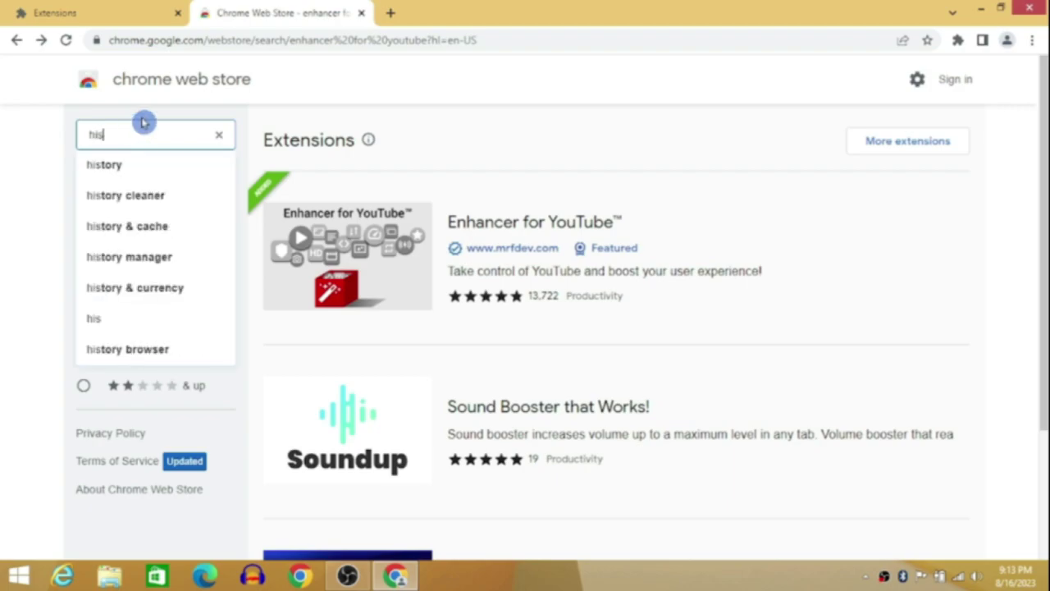
click(133, 197)
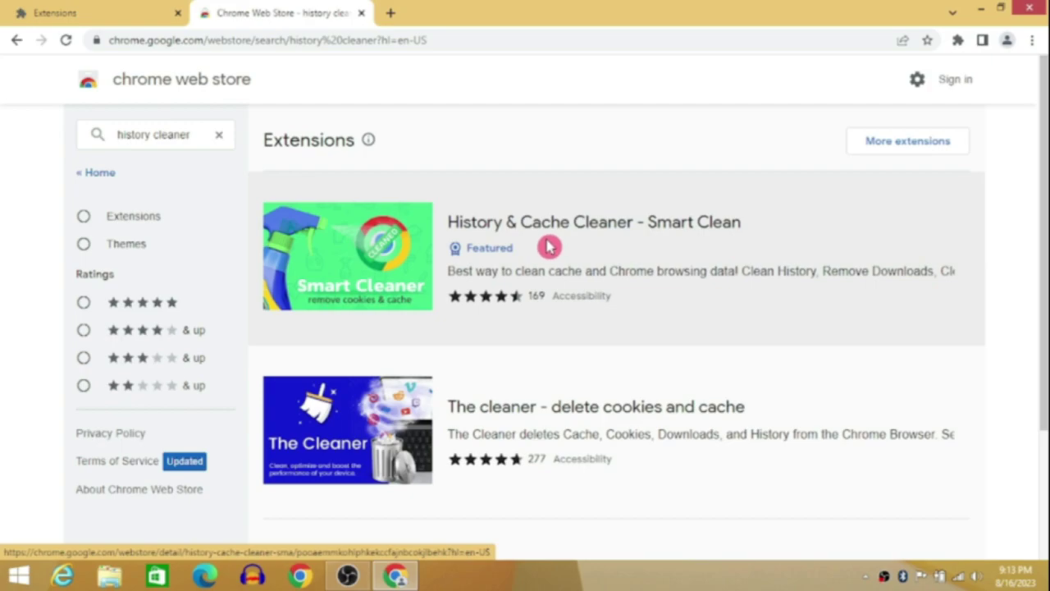
- Add the History & Cache Cleaner - Smart Clean extension to the browser and close the Google sign-in tab
click(519, 247)
click(845, 192)
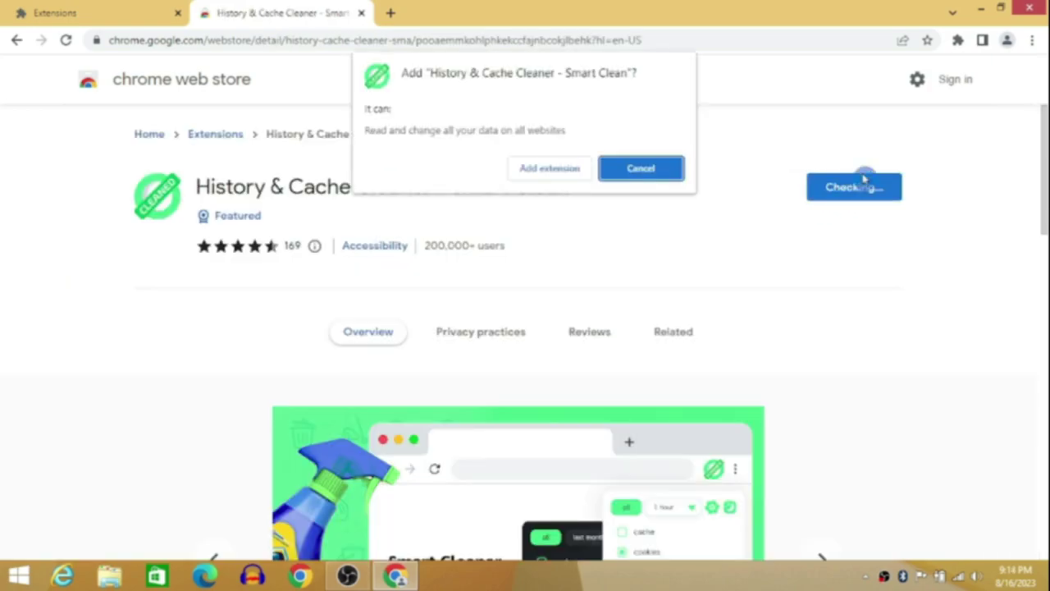
click(529, 172)
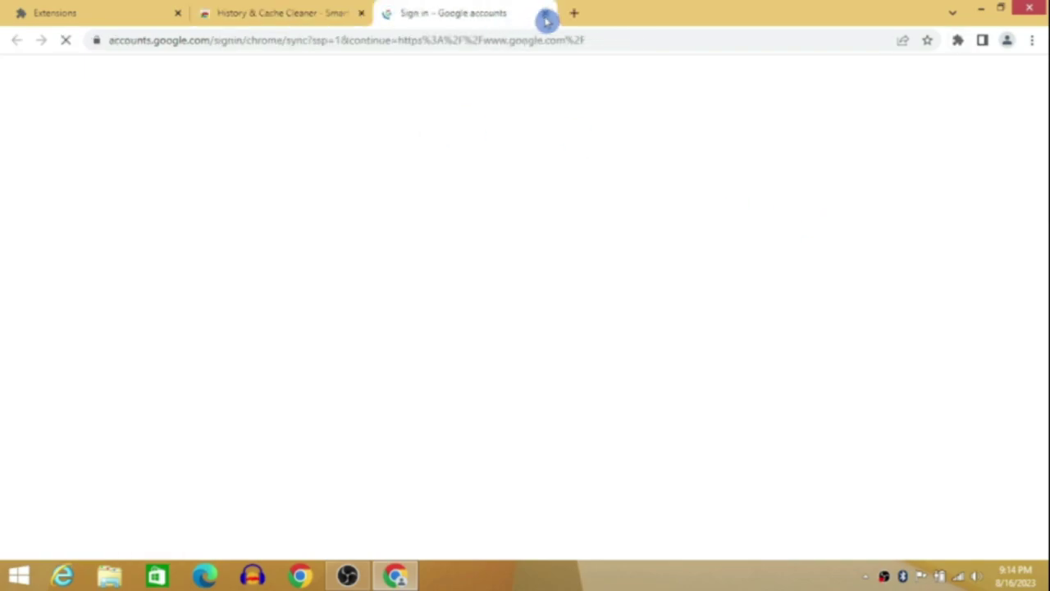
click(546, 18)
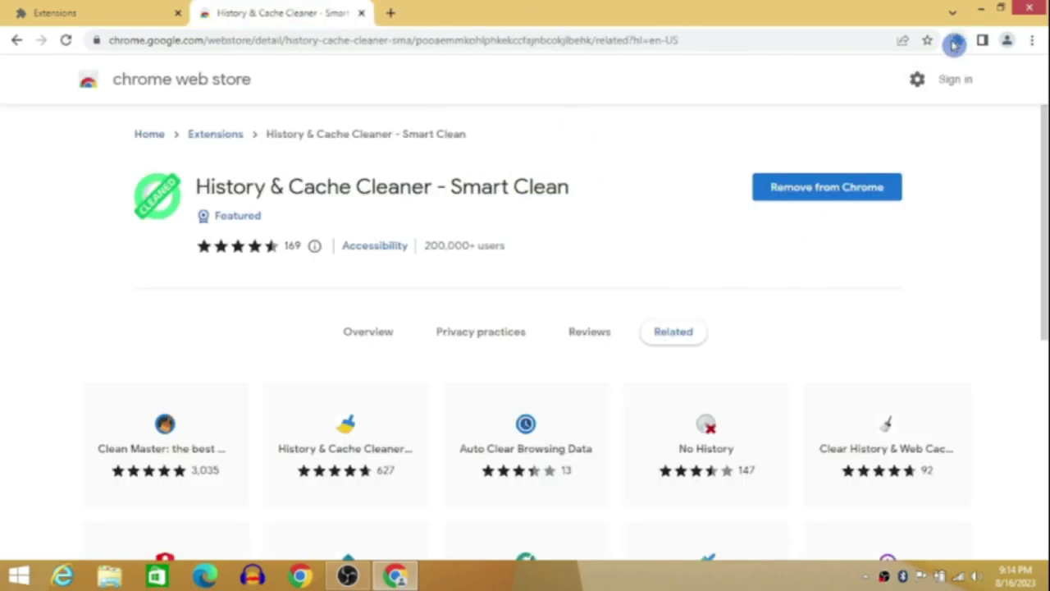
- Open the options page of the History & Cache Cleaner - Smart Clean extension
click(958, 43)
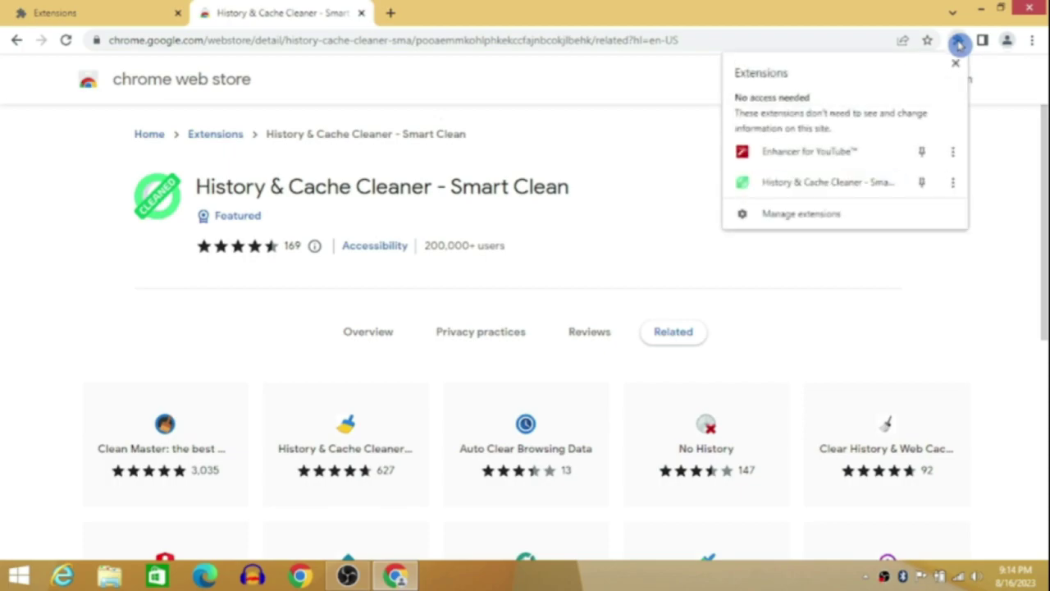
click(867, 185)
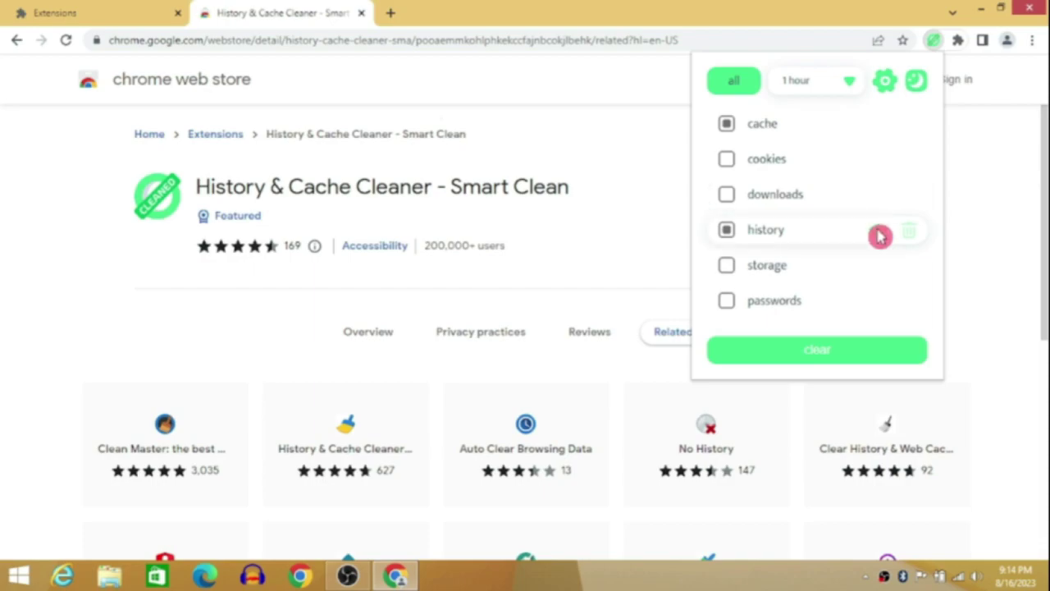
click(886, 83)
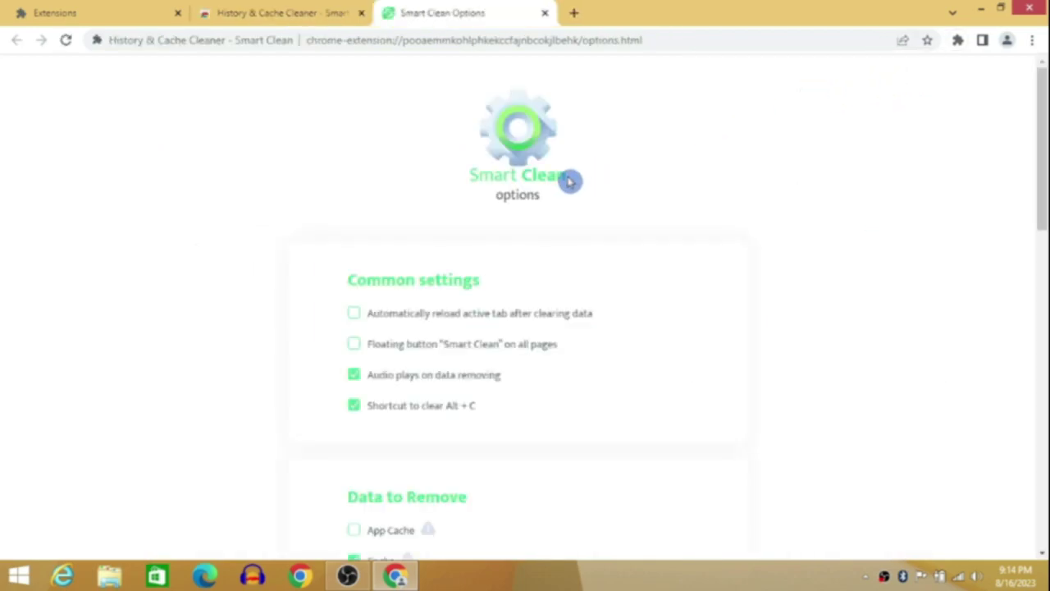
- Enable automatic reloading of the active tab after clearing data and the floating "Smart Clean" button on all pages
scroll(661, 155, down, 2)
click(350, 162)
click(366, 191)
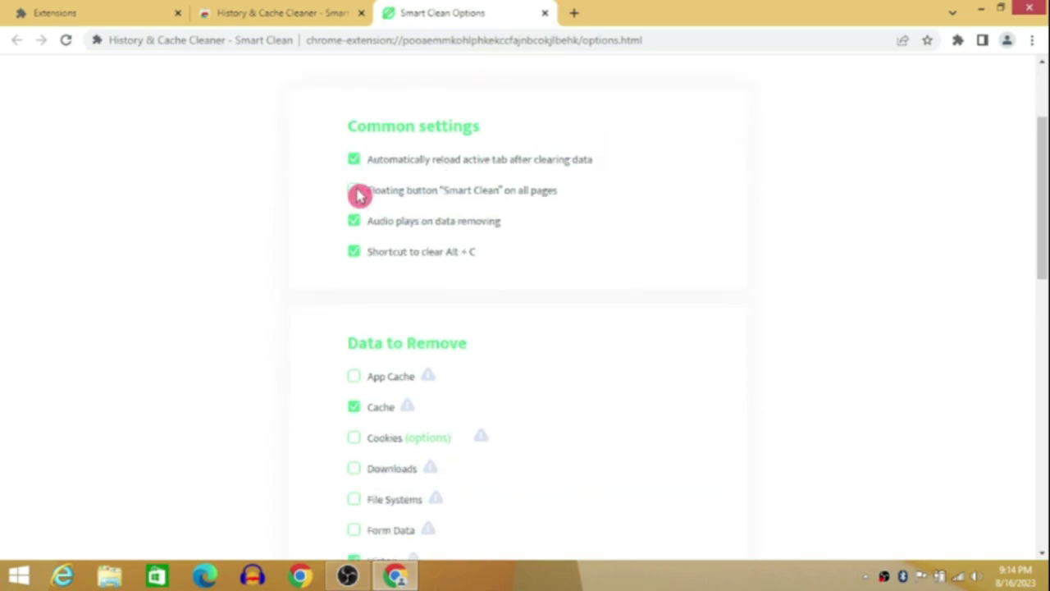
- Set the time period to "From the begginig times" and automatic data removal to "Clear When Chrome Start", and close the browser window
scroll(531, 243, down, 4)
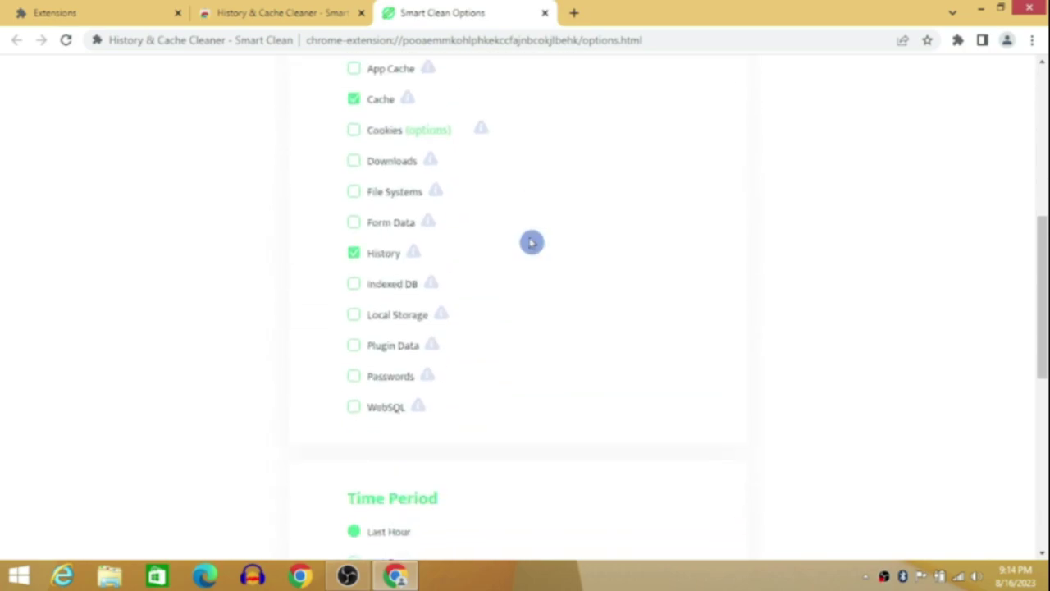
click(386, 114)
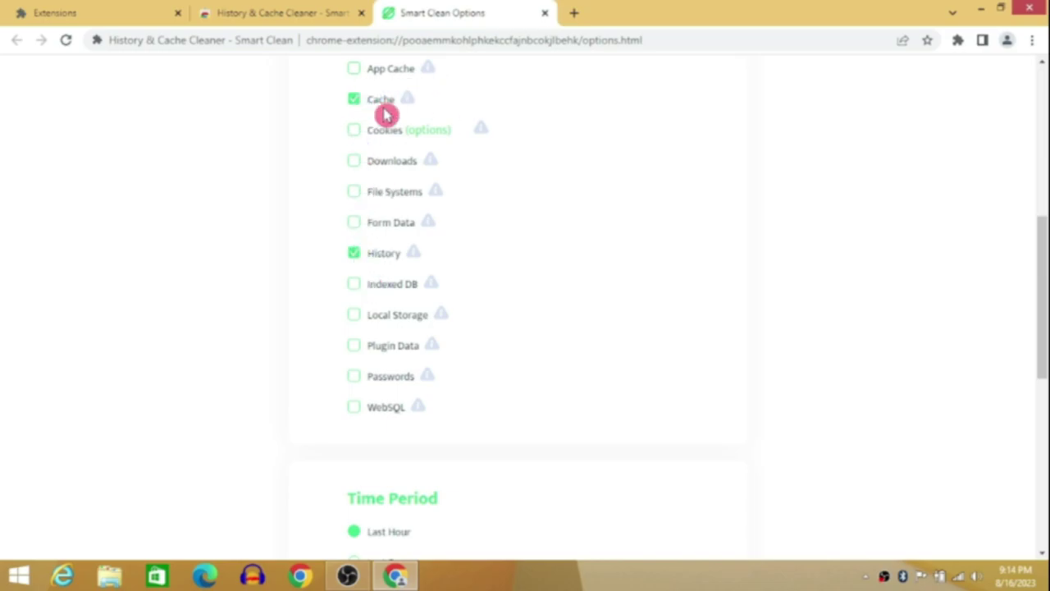
scroll(497, 222, down, 5)
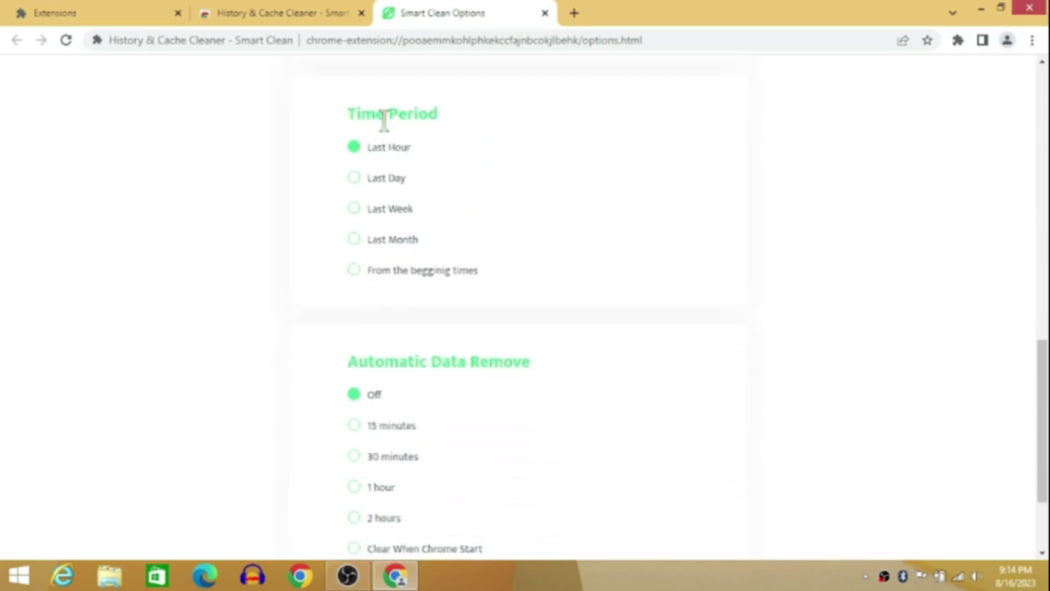
click(354, 277)
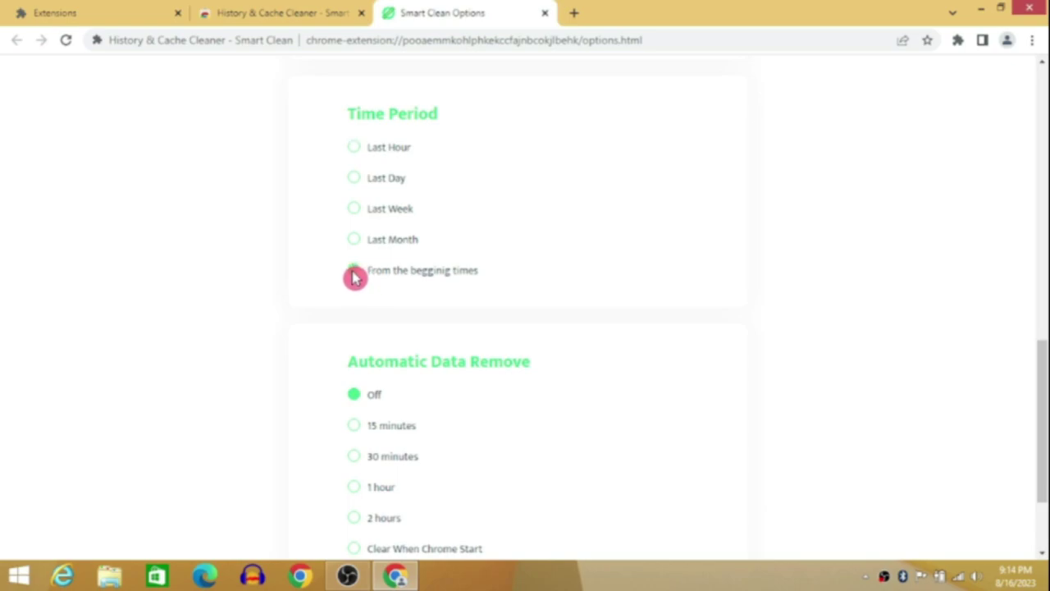
scroll(558, 265, down, 2)
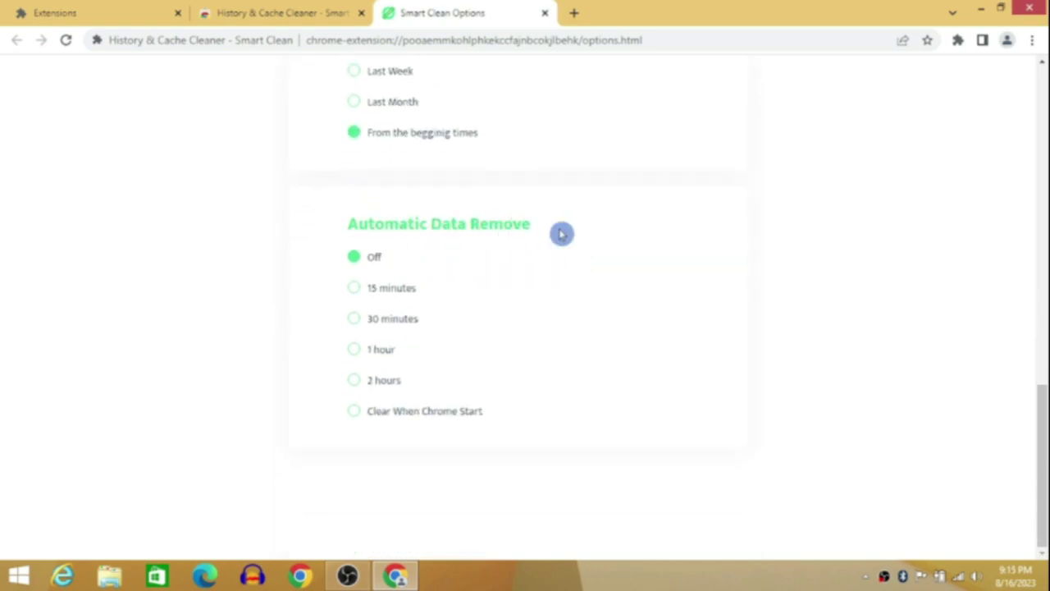
click(367, 414)
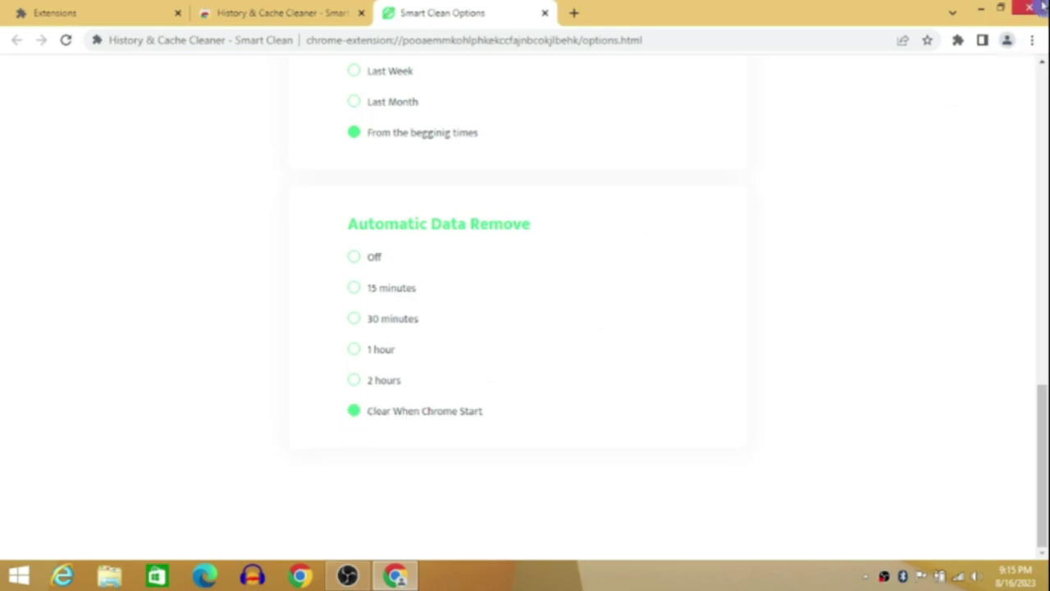
click(1031, 7)
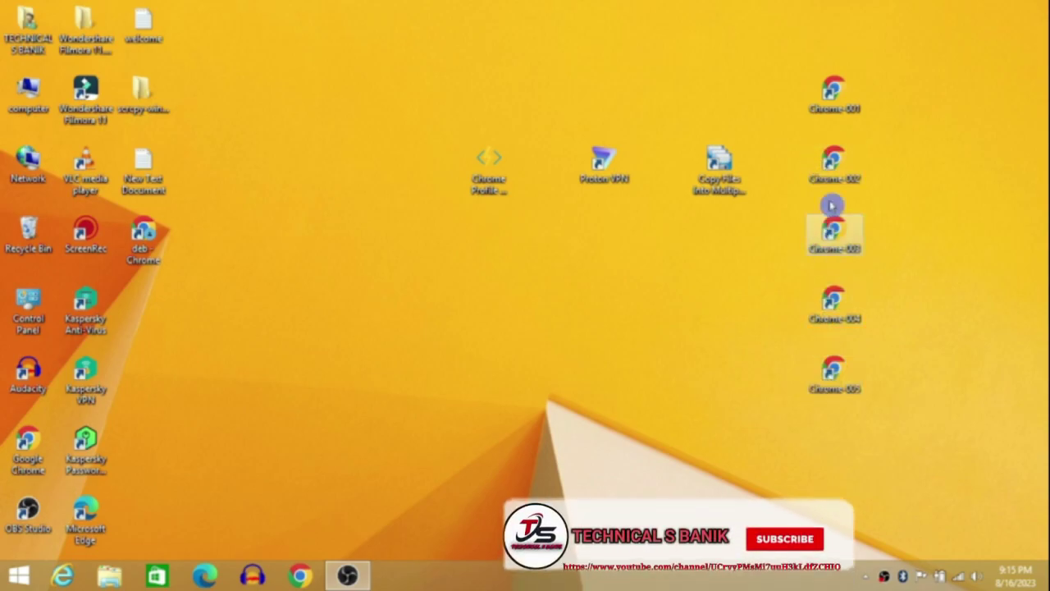
- Launch Copy Files Into Multiple Folders, move its window aside, and open the computer folder in File Explorer
click(721, 167)
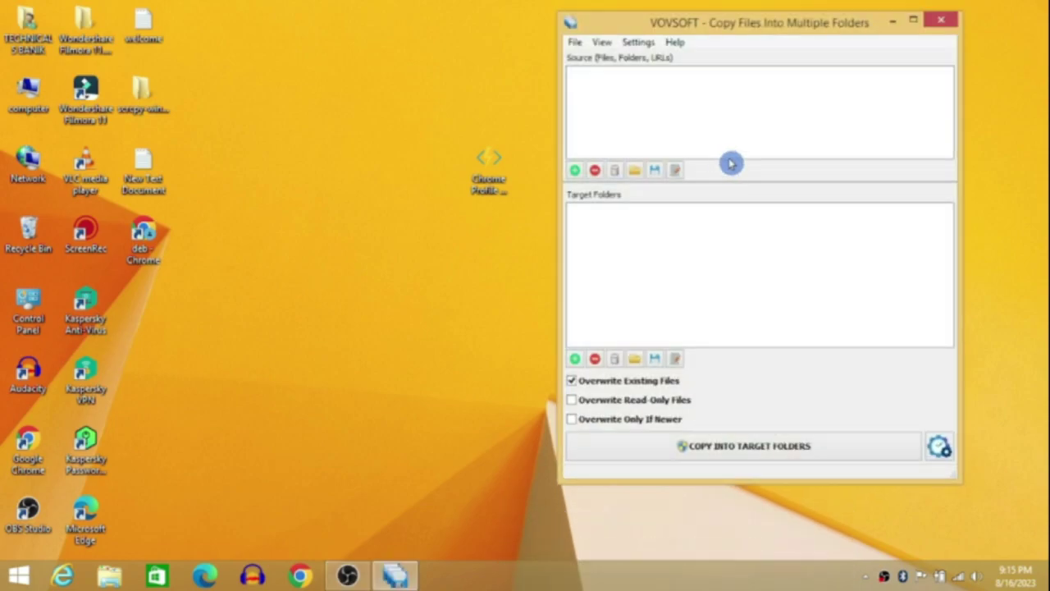
click(557, 320)
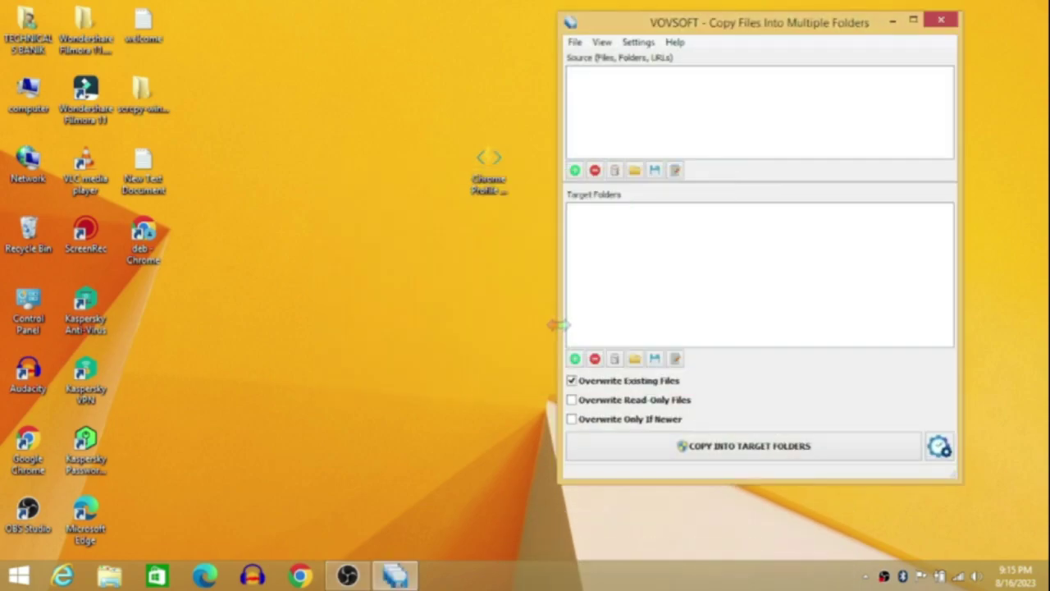
double_click(31, 92)
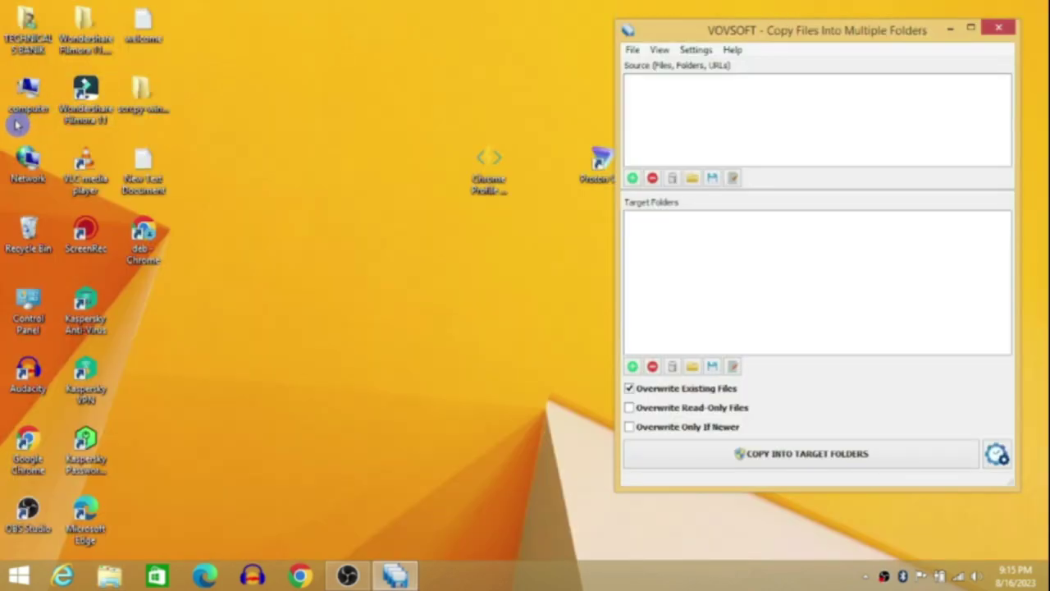
double_click(30, 98)
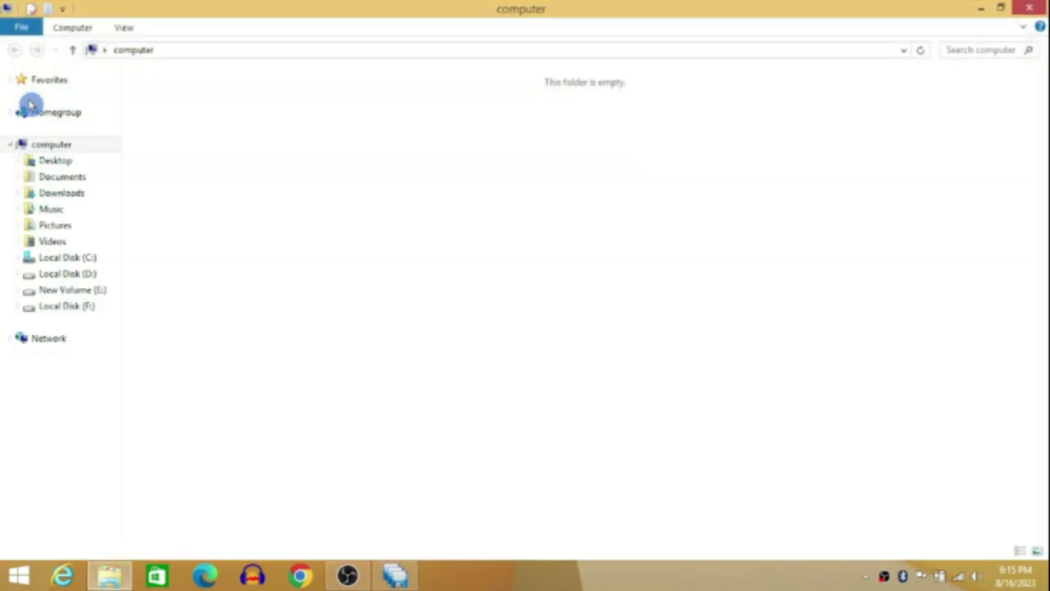
- Open the user account's folder inside Users on Local Disk (C:)
double_click(235, 217)
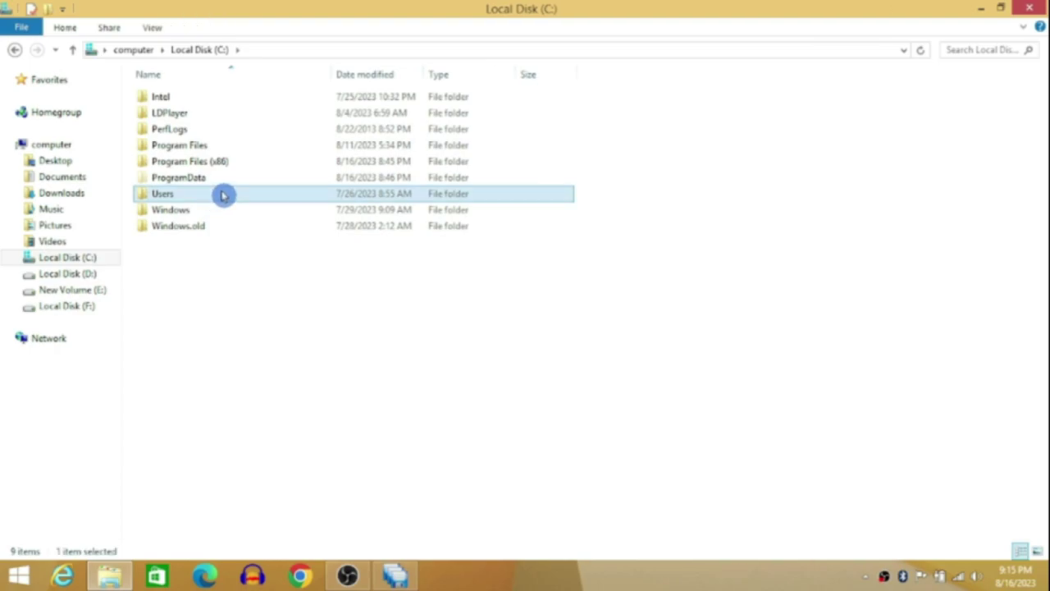
double_click(222, 194)
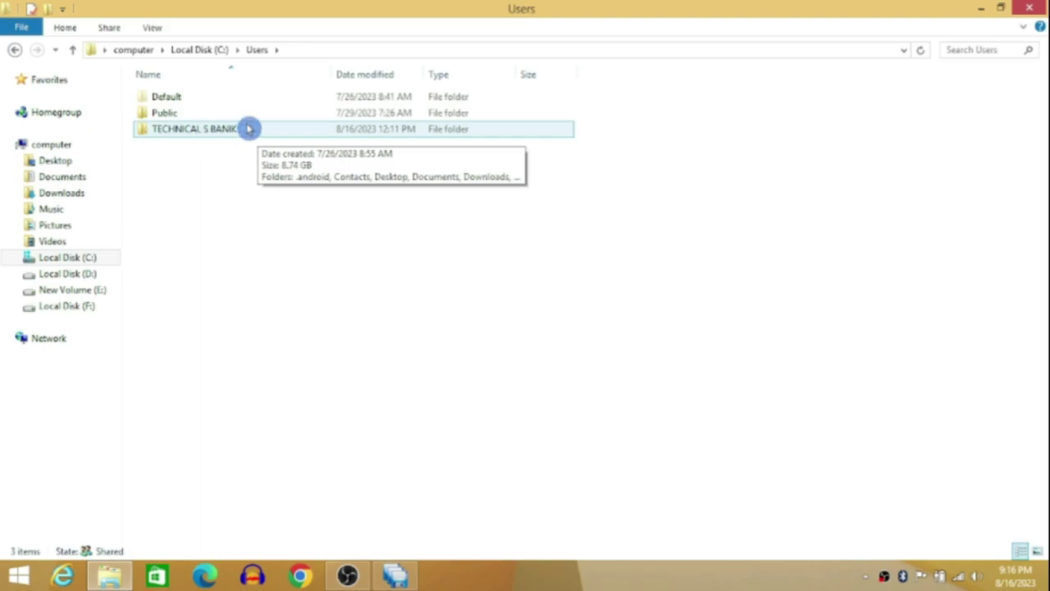
double_click(206, 132)
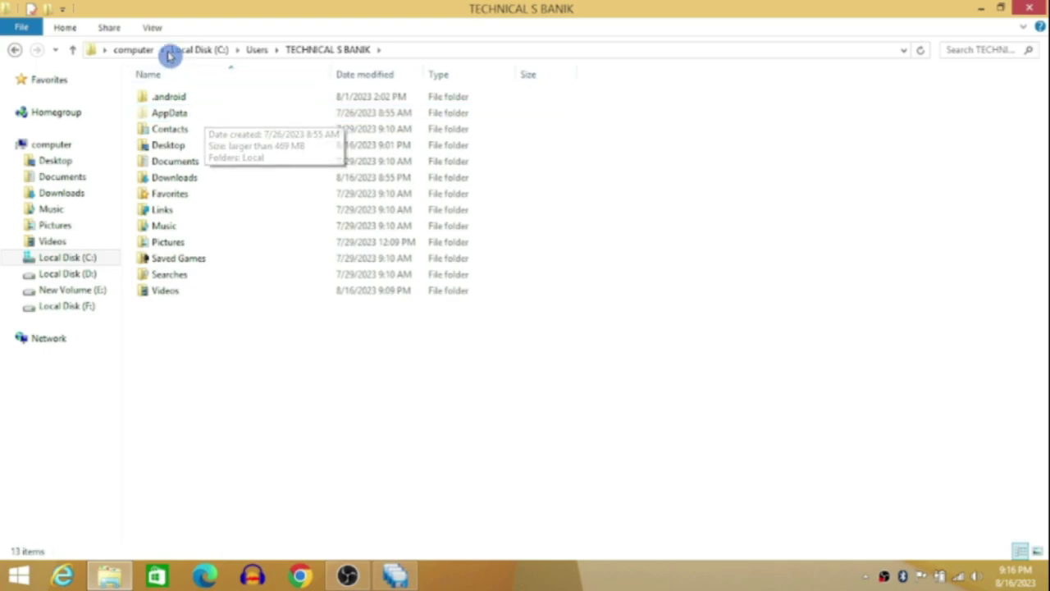
- Turn off the display of hidden items in the user account's folder, and turn it on again
click(154, 28)
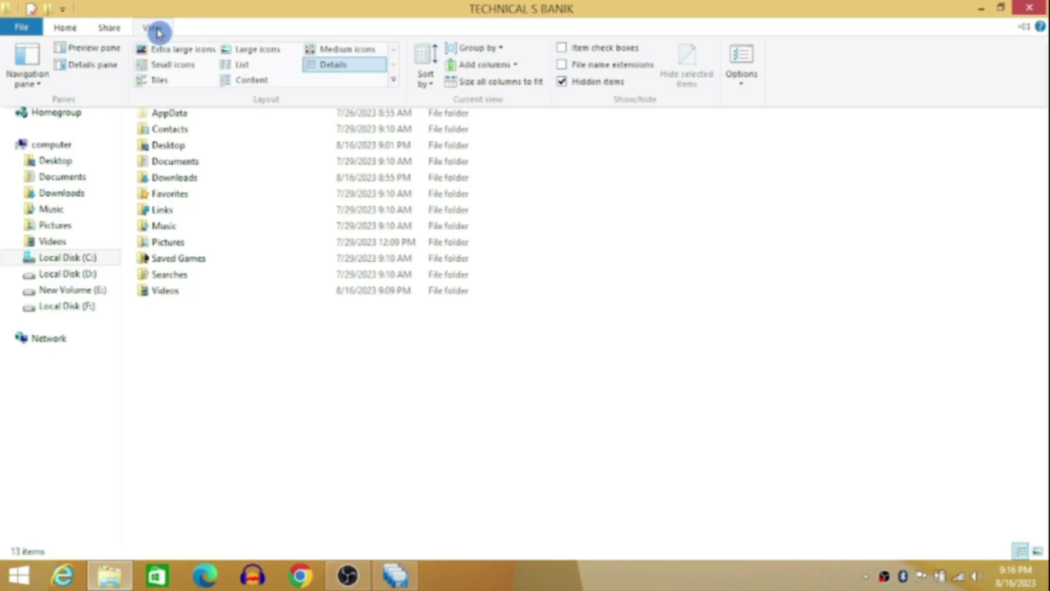
click(563, 85)
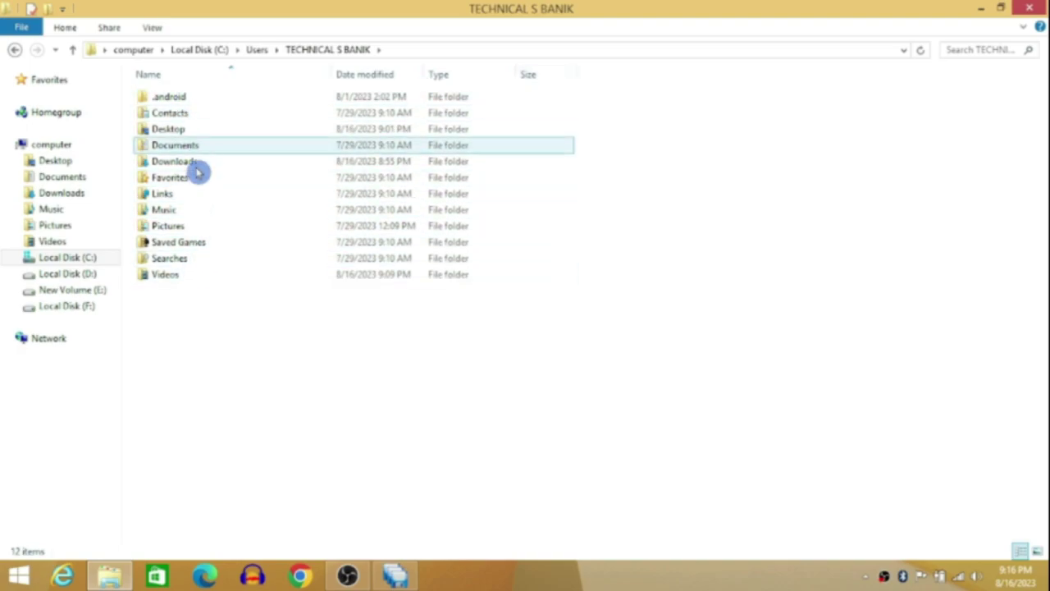
click(153, 28)
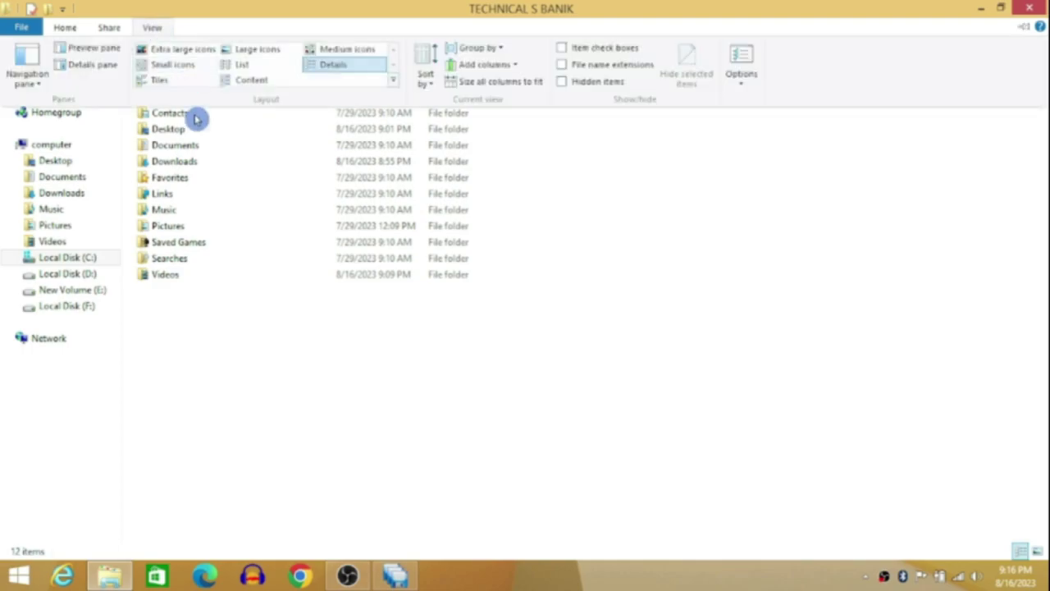
click(685, 248)
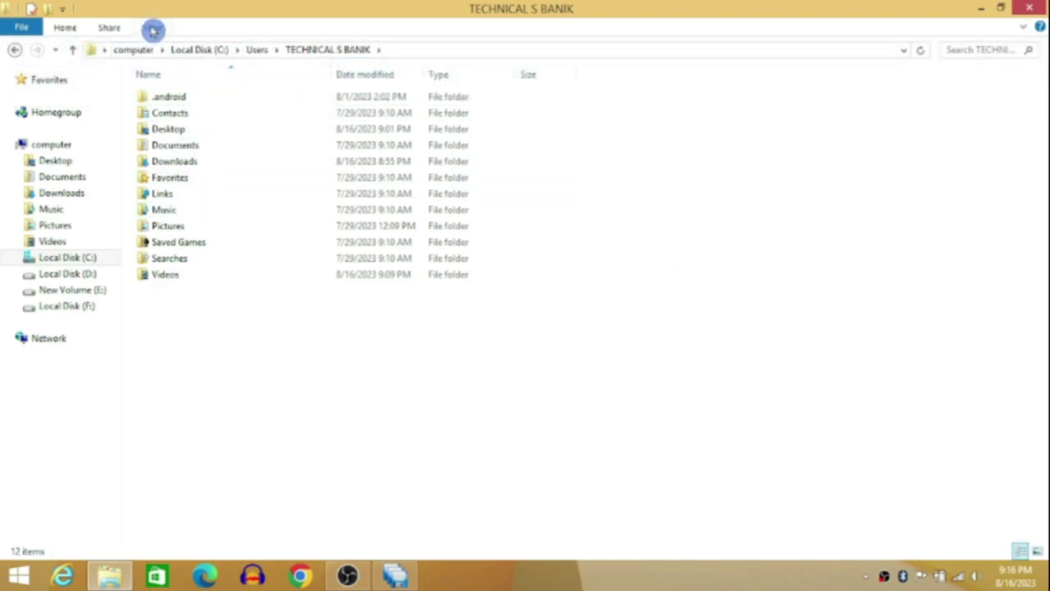
click(153, 29)
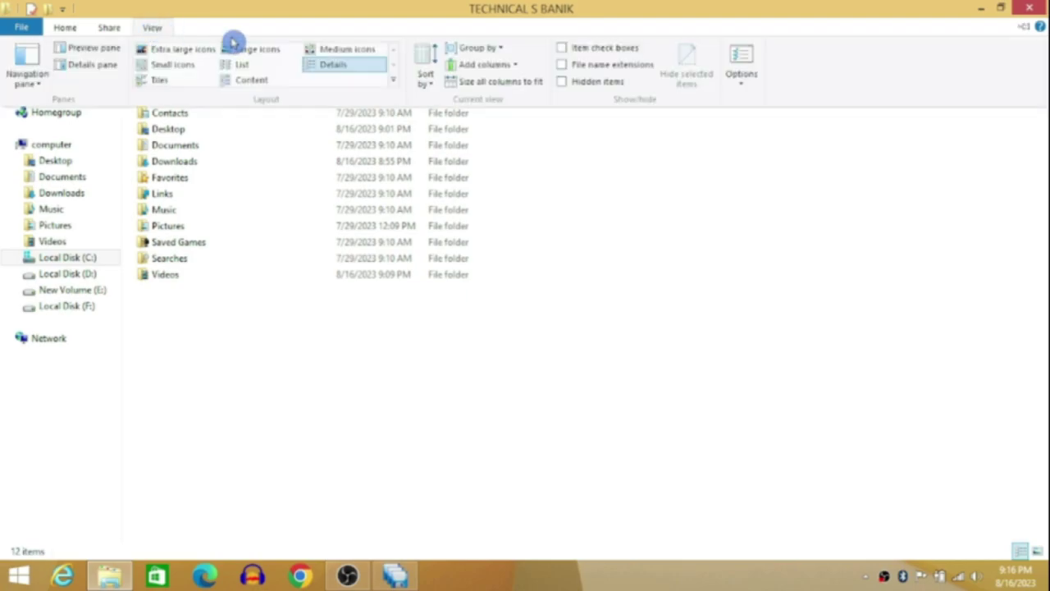
click(563, 82)
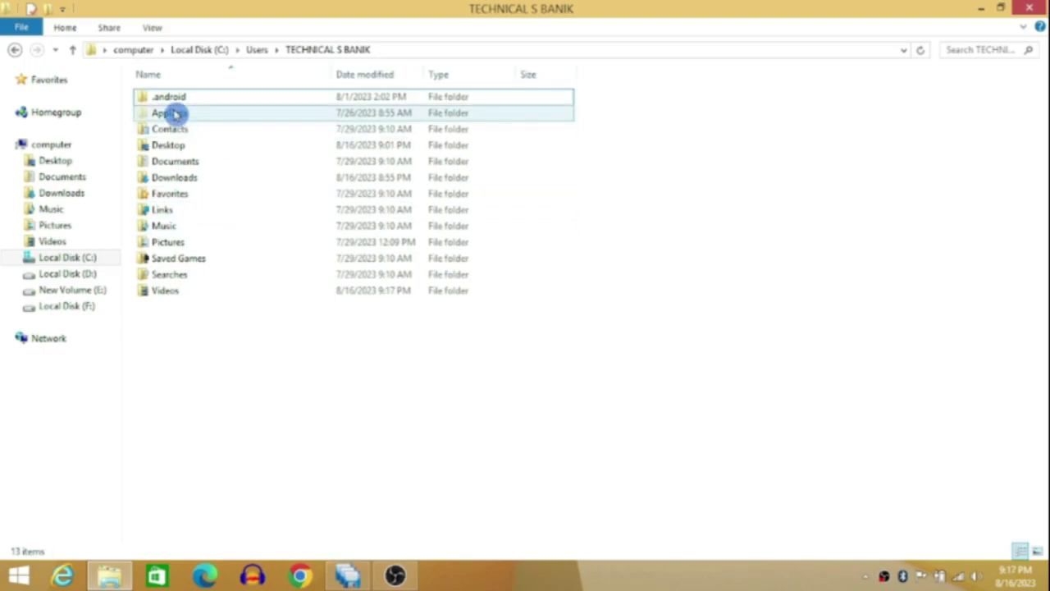
- Go through AppData, Local, Google, Chrome and User Data, and open the HENG_Chrome-001 profile folder
double_click(199, 115)
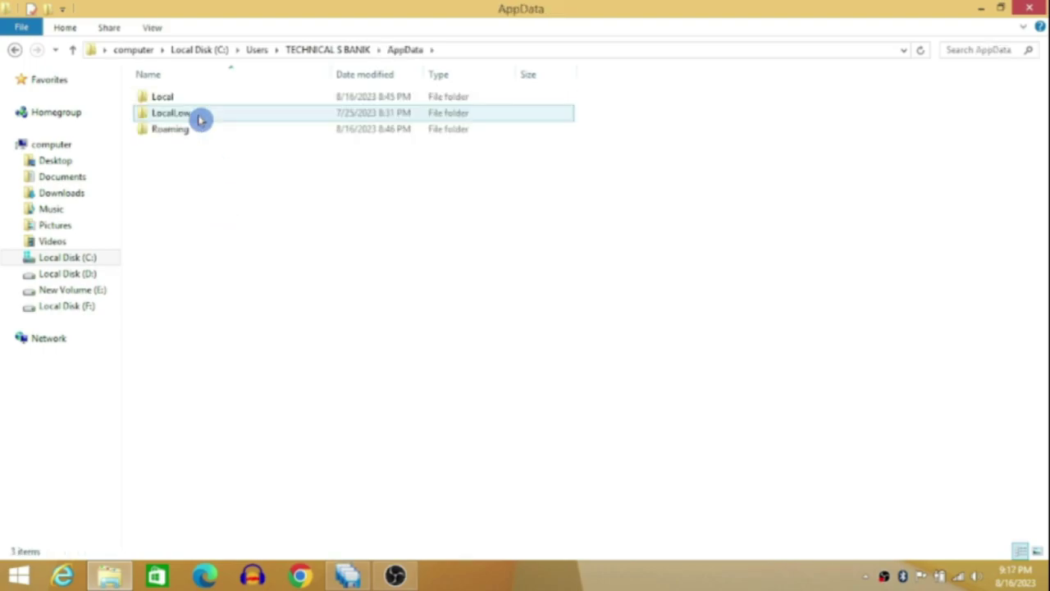
double_click(182, 99)
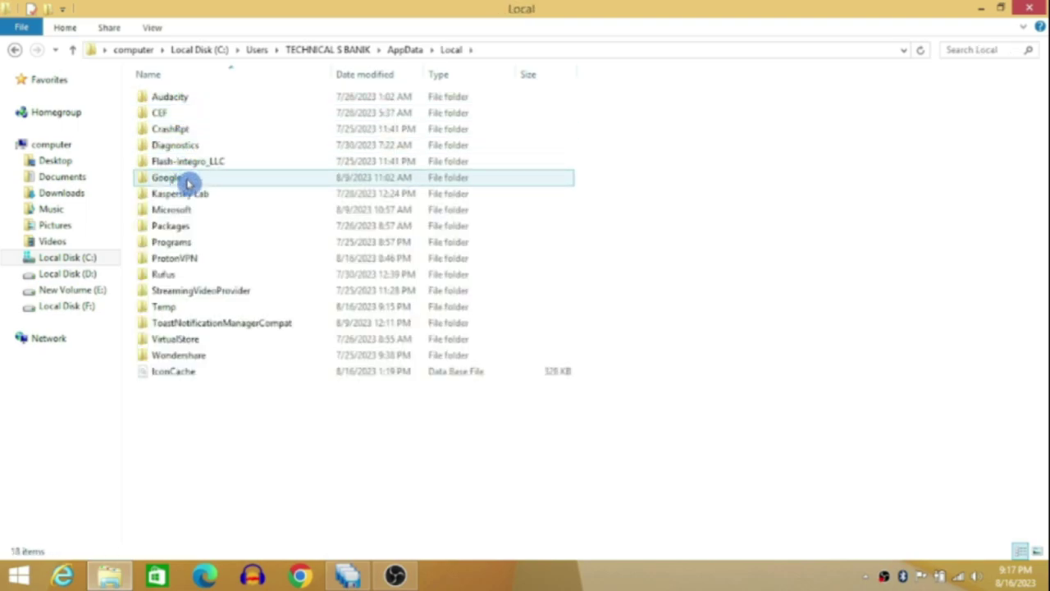
click(221, 179)
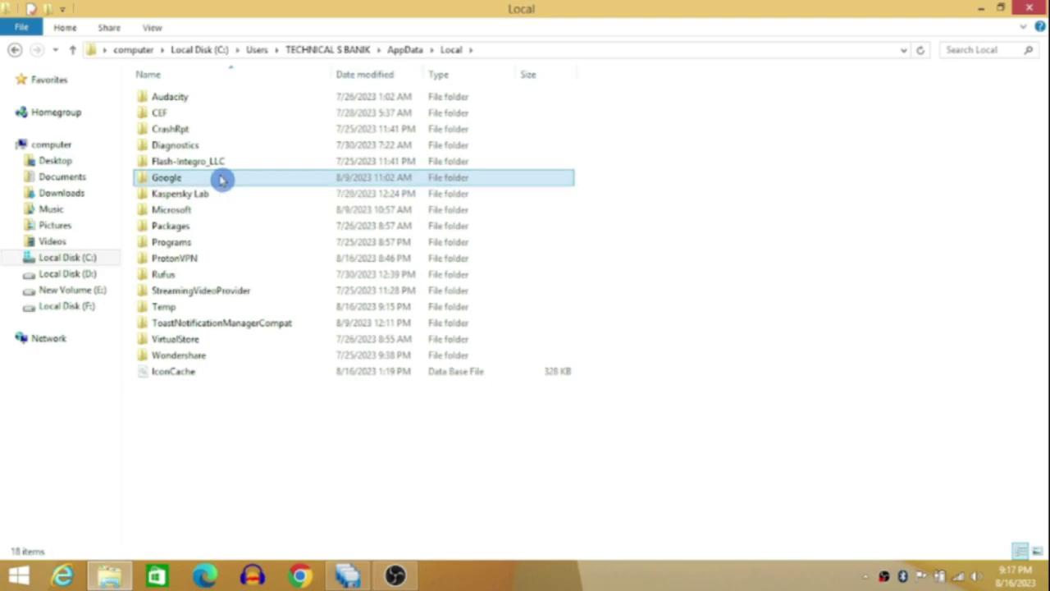
double_click(221, 180)
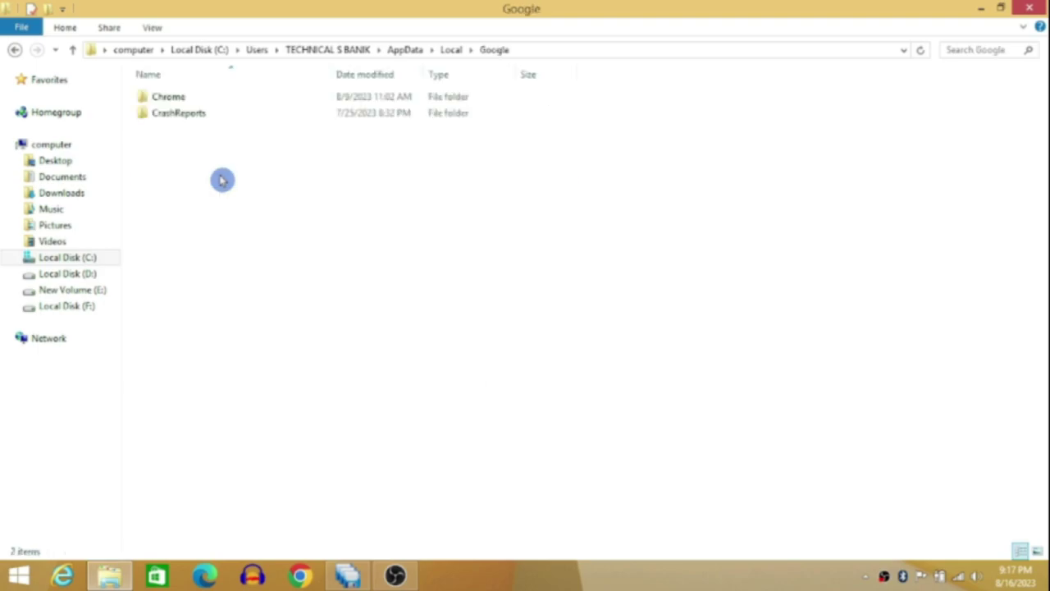
click(221, 102)
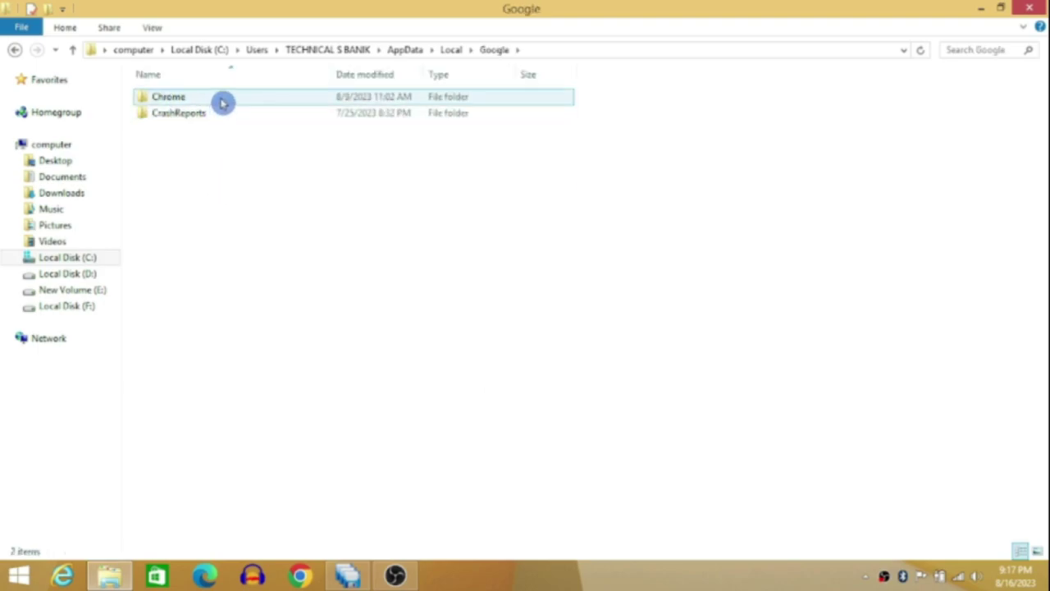
double_click(221, 101)
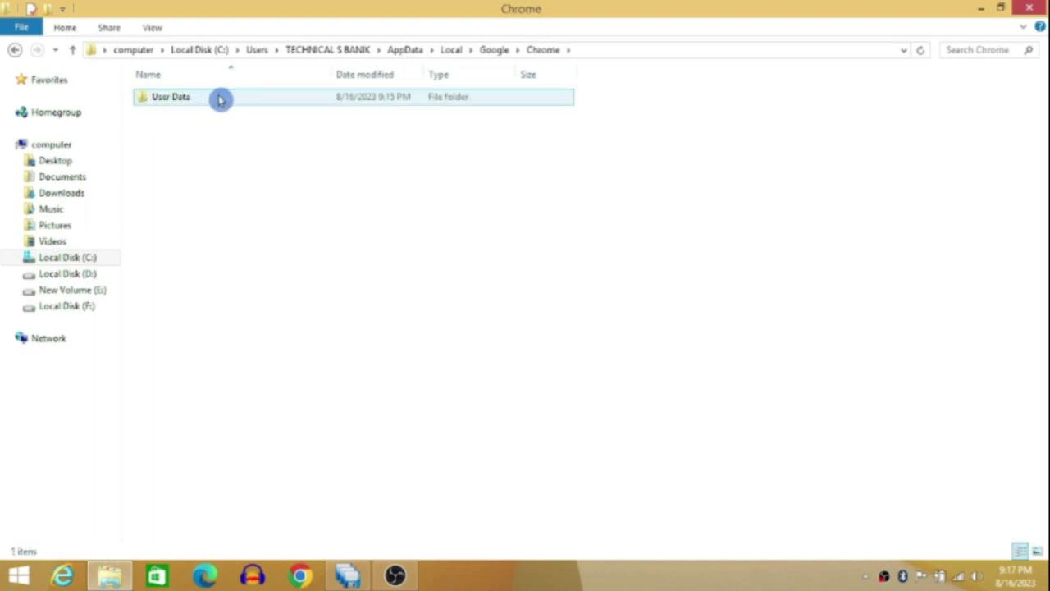
double_click(219, 100)
scroll(214, 156, down, 1)
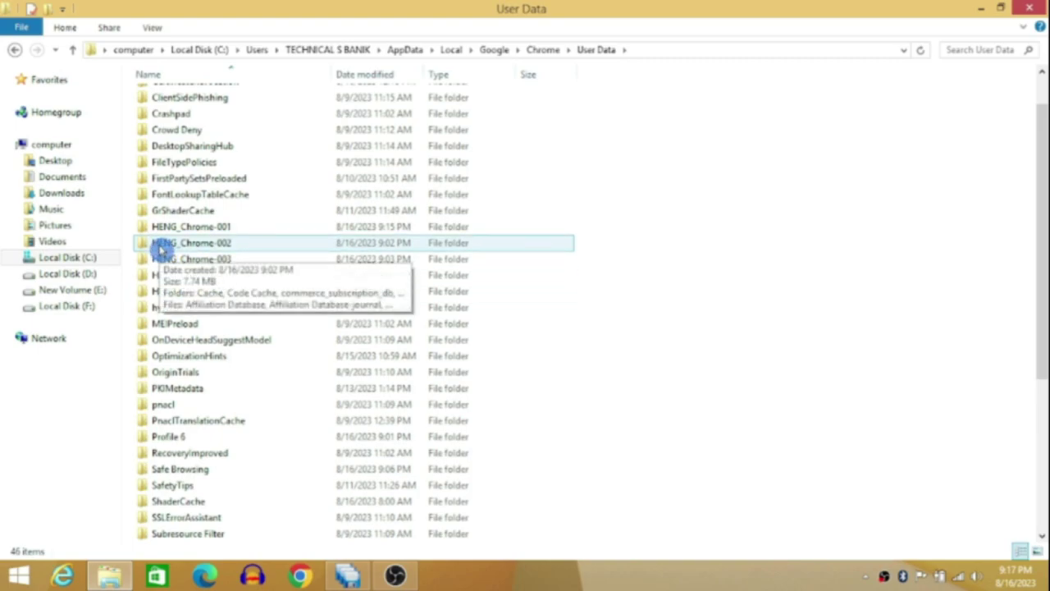
double_click(262, 227)
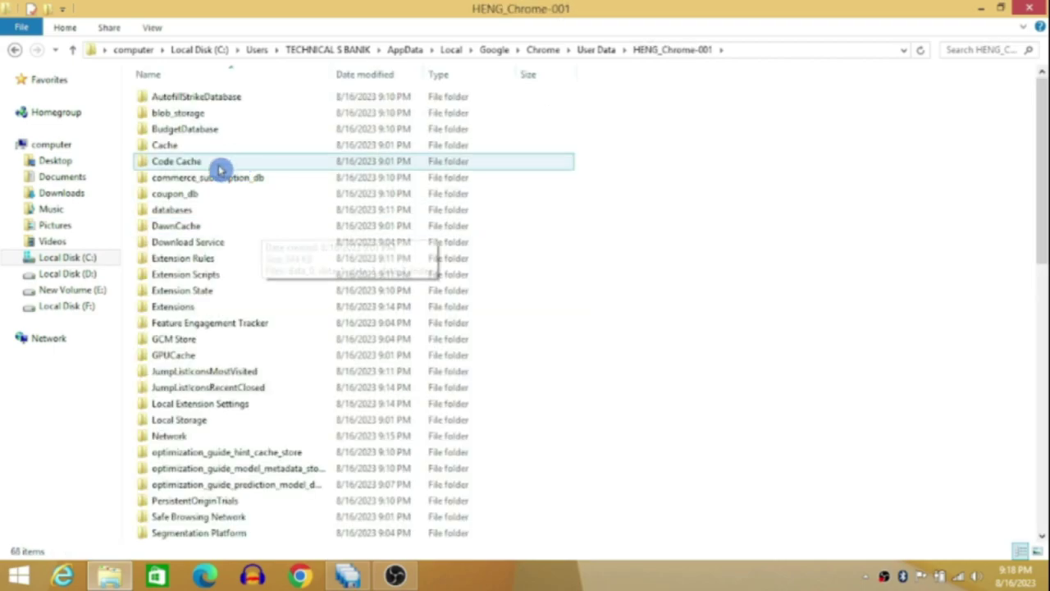
- Restore the folder window to a smaller size and add all contents of HENG_Chrome-001 to the Source list of Copy Files Into Multiple Folders
click(1000, 8)
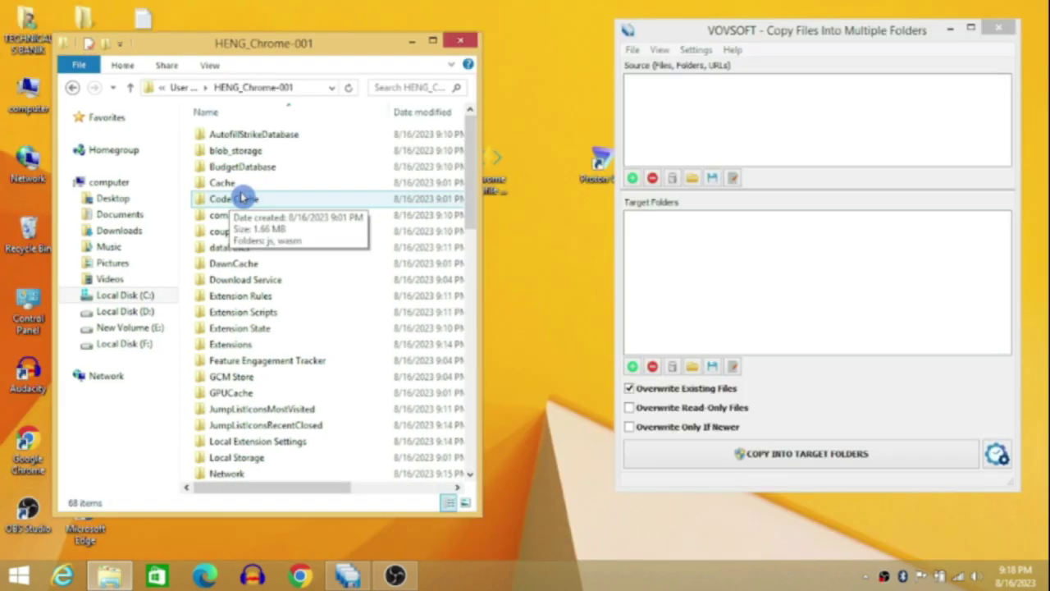
key(ctrl+a)
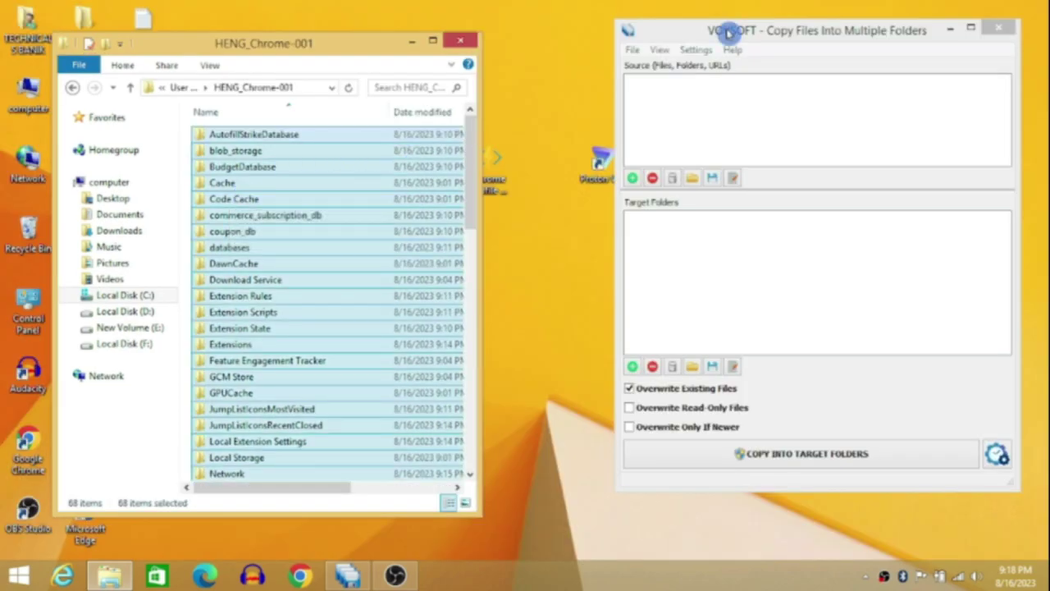
drag(728, 33, 702, 40)
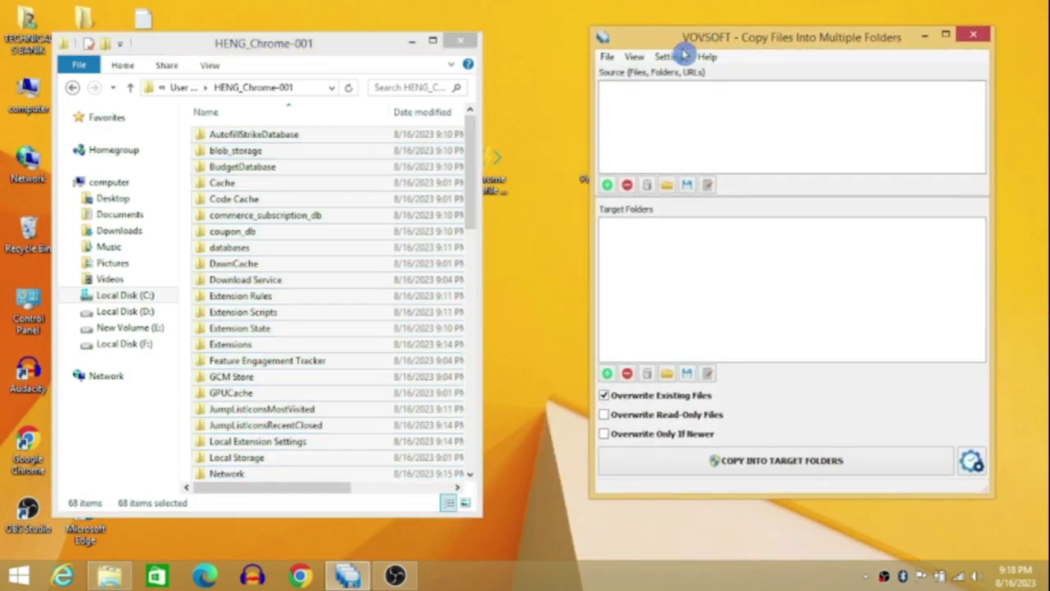
drag(275, 169, 745, 131)
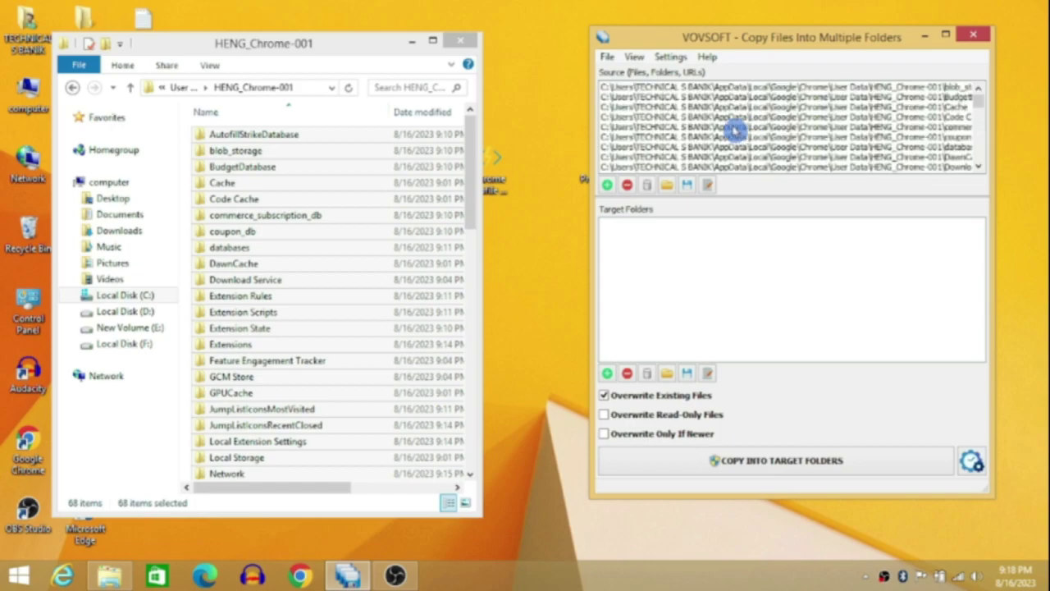
- Add the HENG_Chrome-002 to HENG_Chrome-005 folders from User Data to the Target Folders list, and close the folder window
click(173, 41)
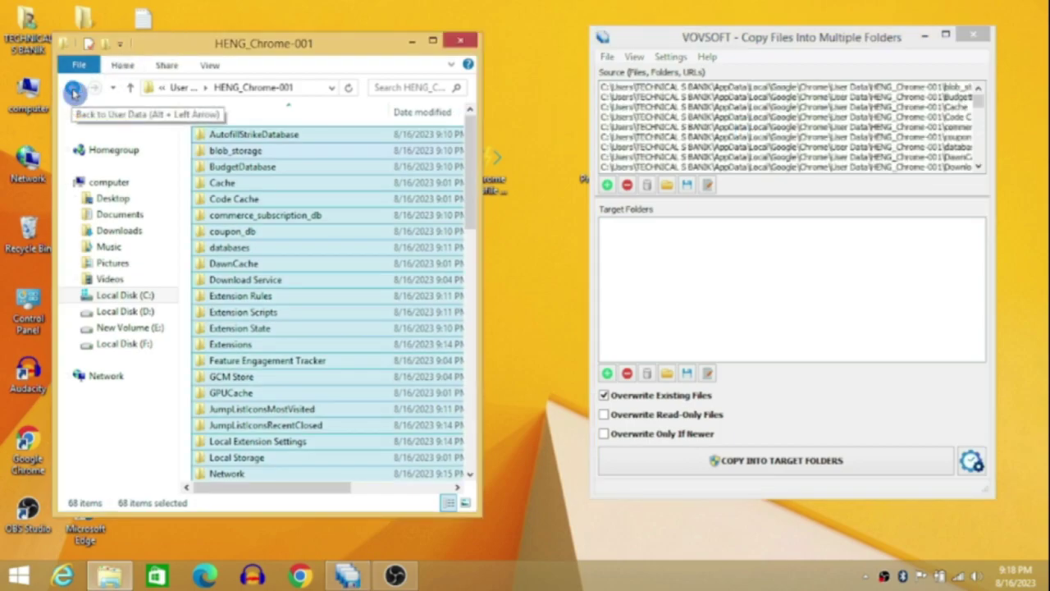
click(73, 92)
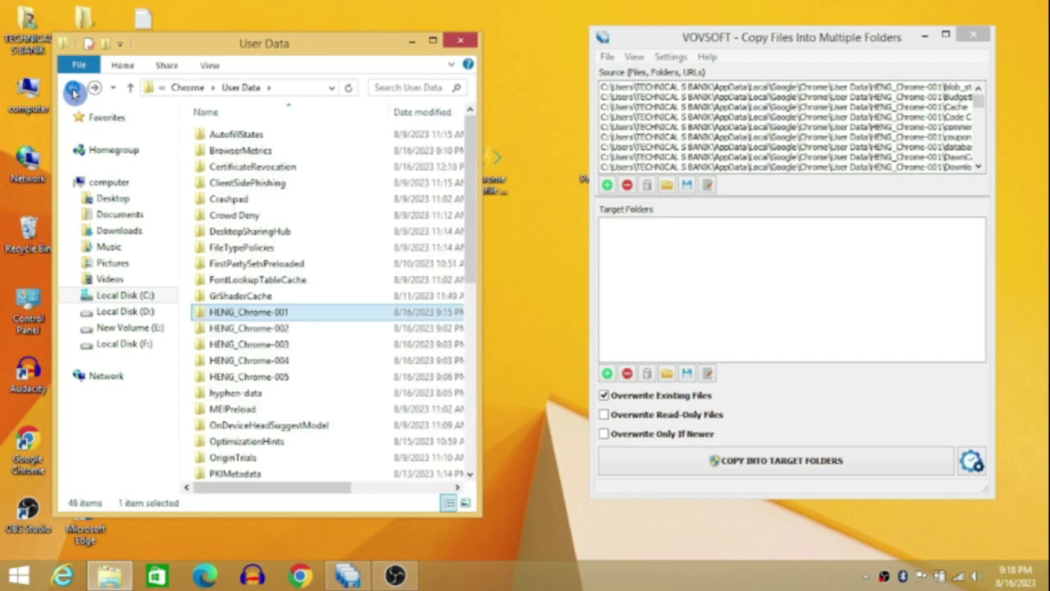
click(190, 334)
drag(193, 333, 247, 382)
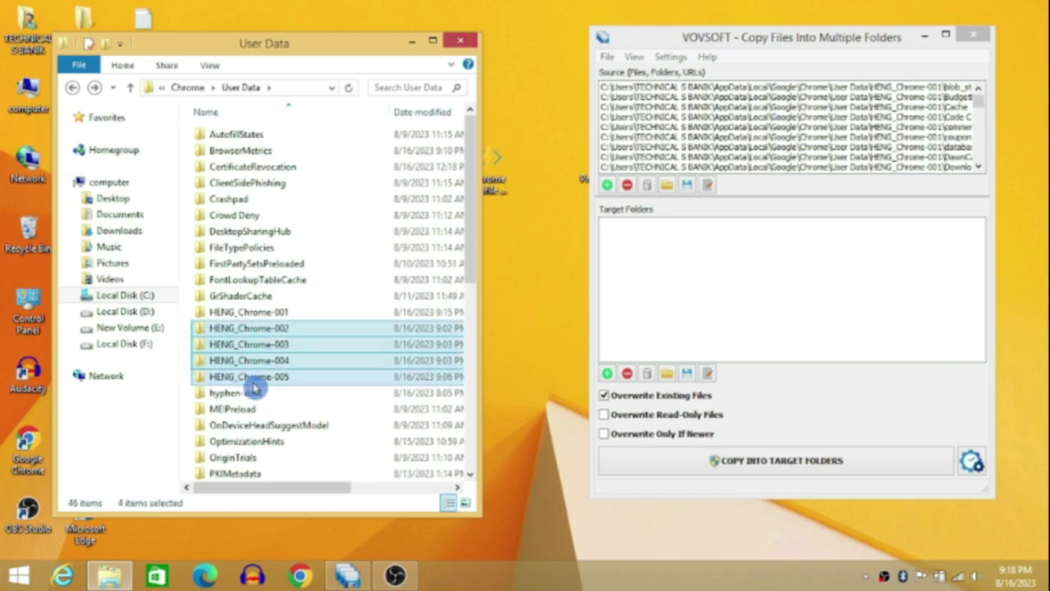
drag(234, 342, 695, 285)
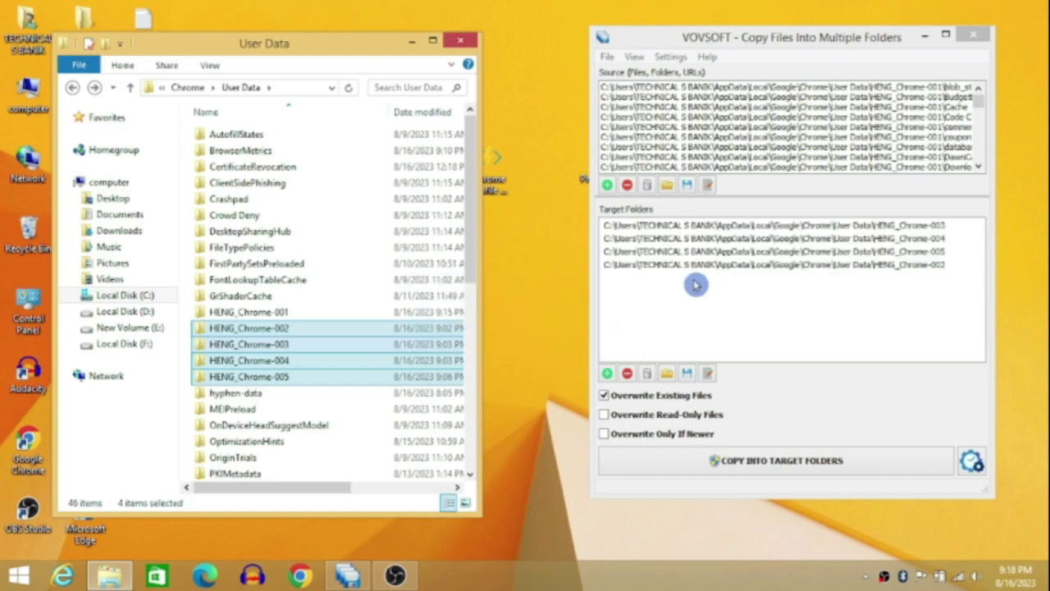
click(466, 43)
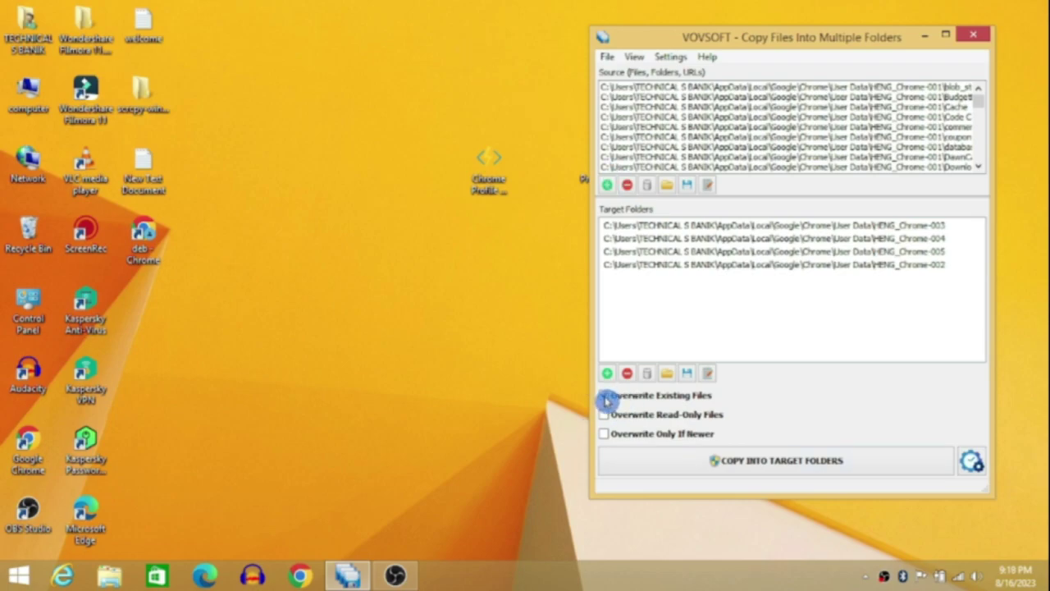
- Copy the source files into the target folders with Overwrite Existing Files enabled, and close the copy report and the program when finished
click(604, 395)
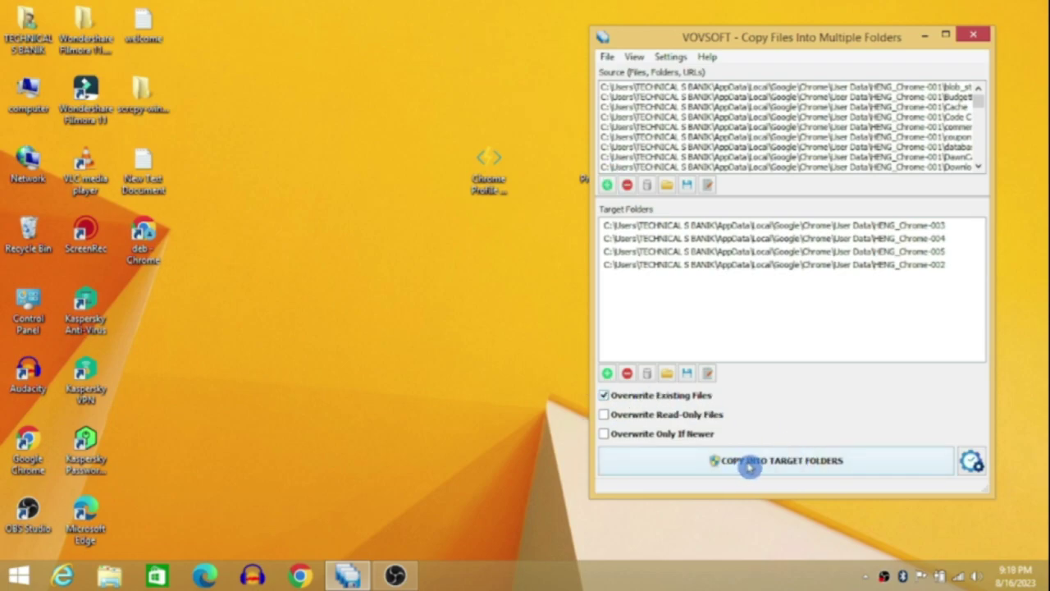
click(841, 468)
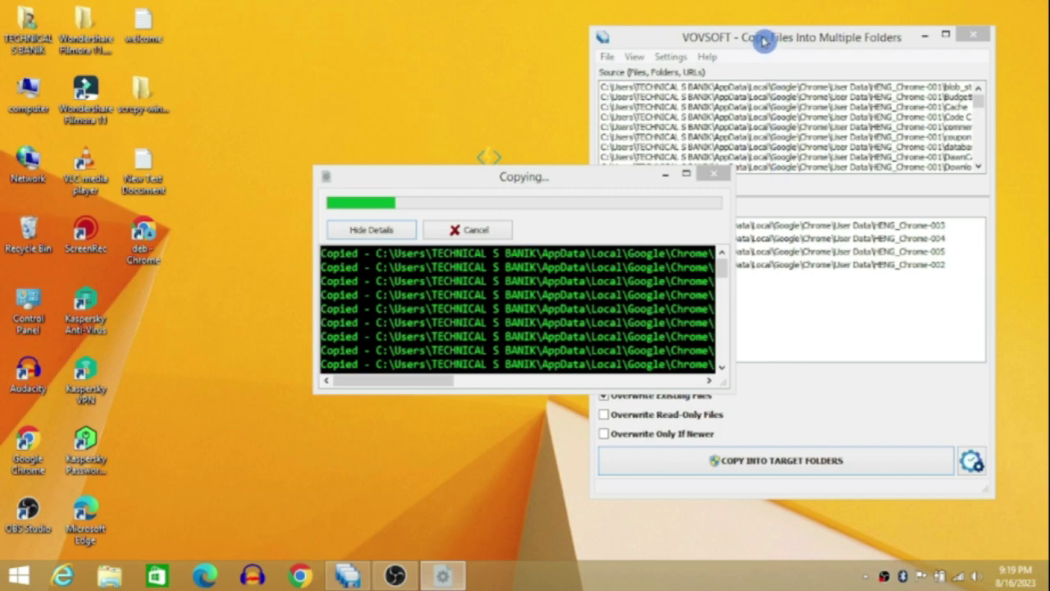
drag(763, 41, 750, 104)
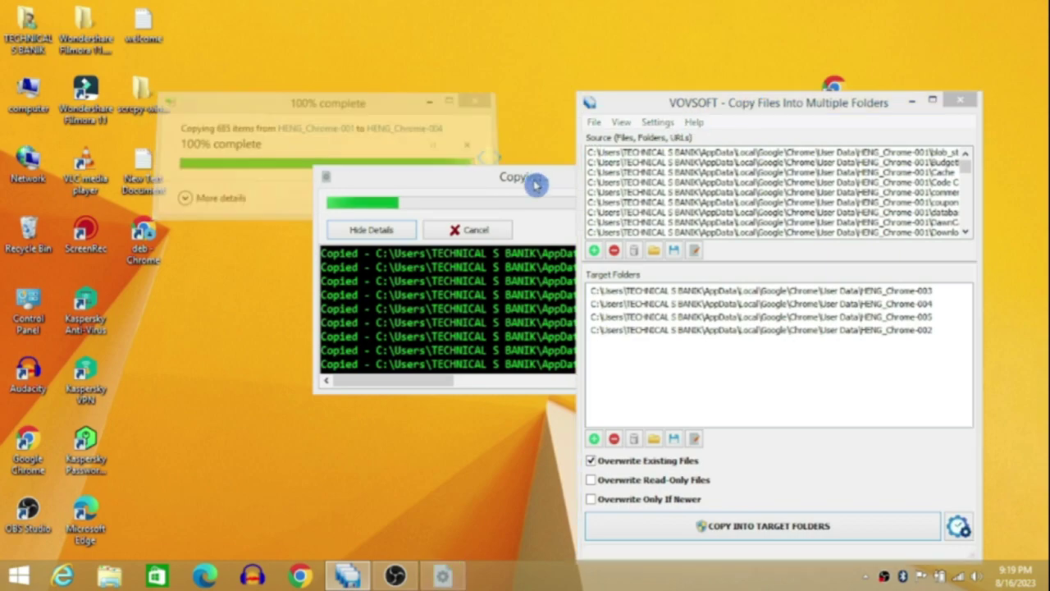
click(298, 251)
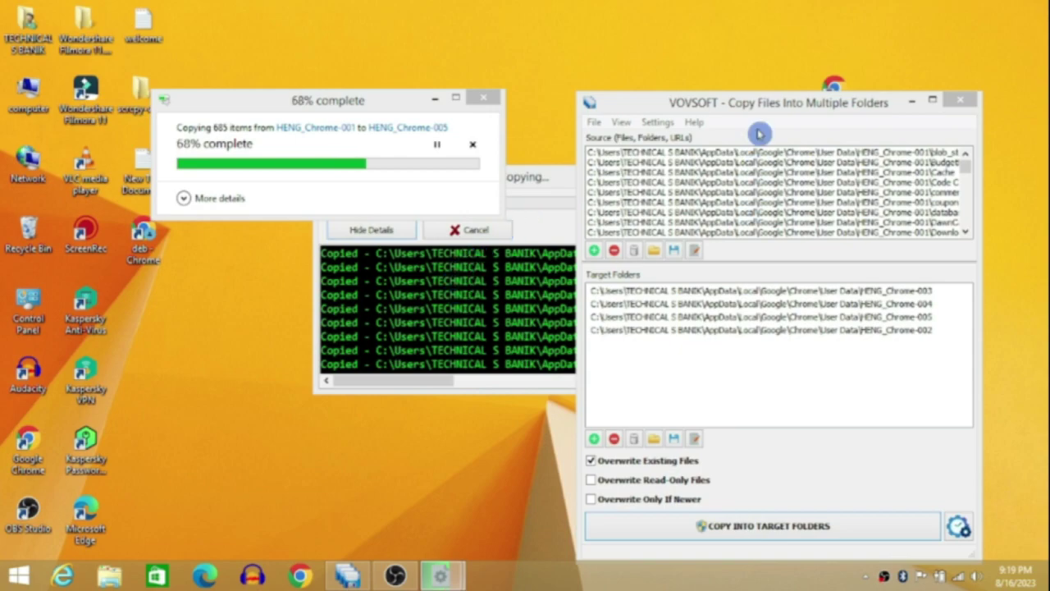
drag(768, 110, 829, 89)
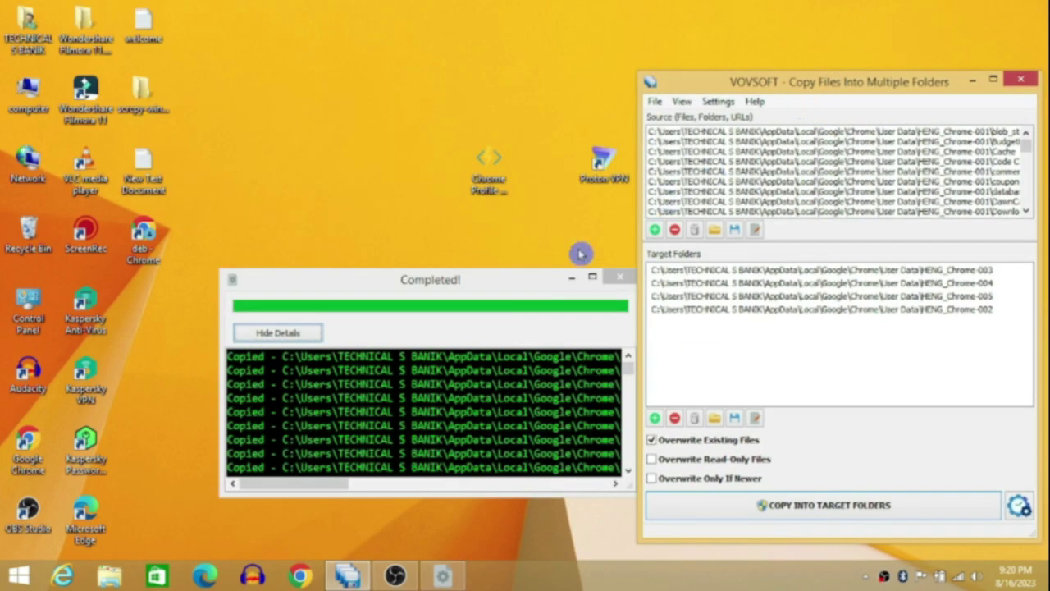
click(612, 281)
click(1022, 82)
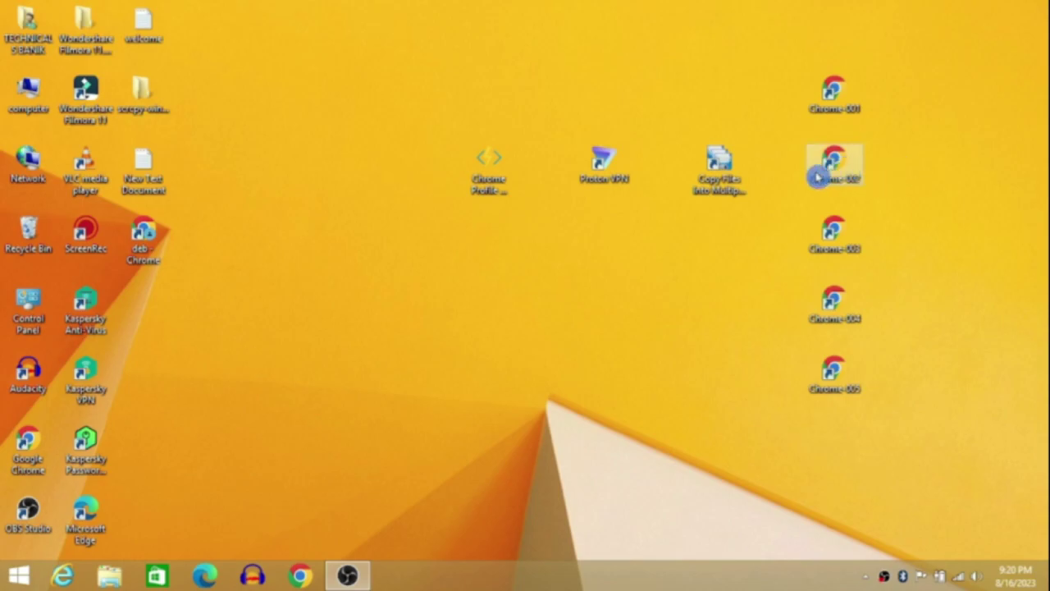
- Launch the Chrome-002 profile from the desktop and check its list of installed extensions
click(839, 166)
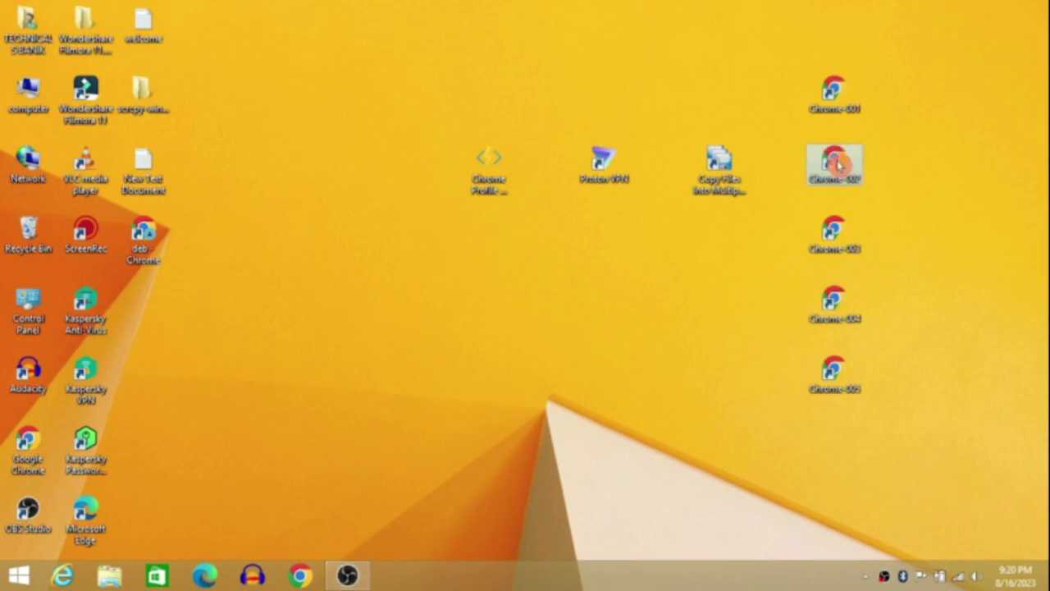
double_click(838, 166)
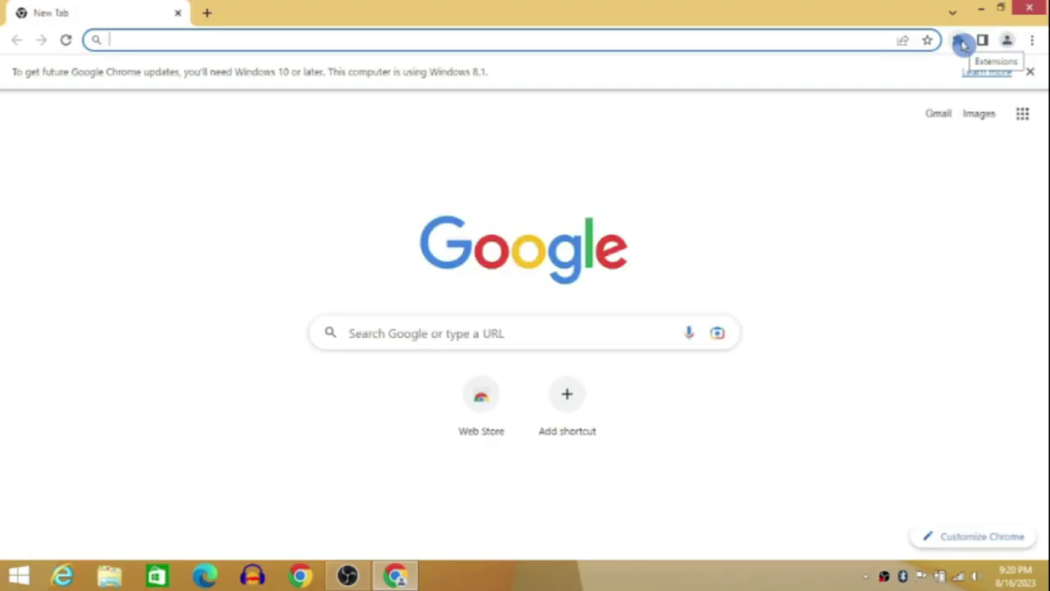
click(960, 41)
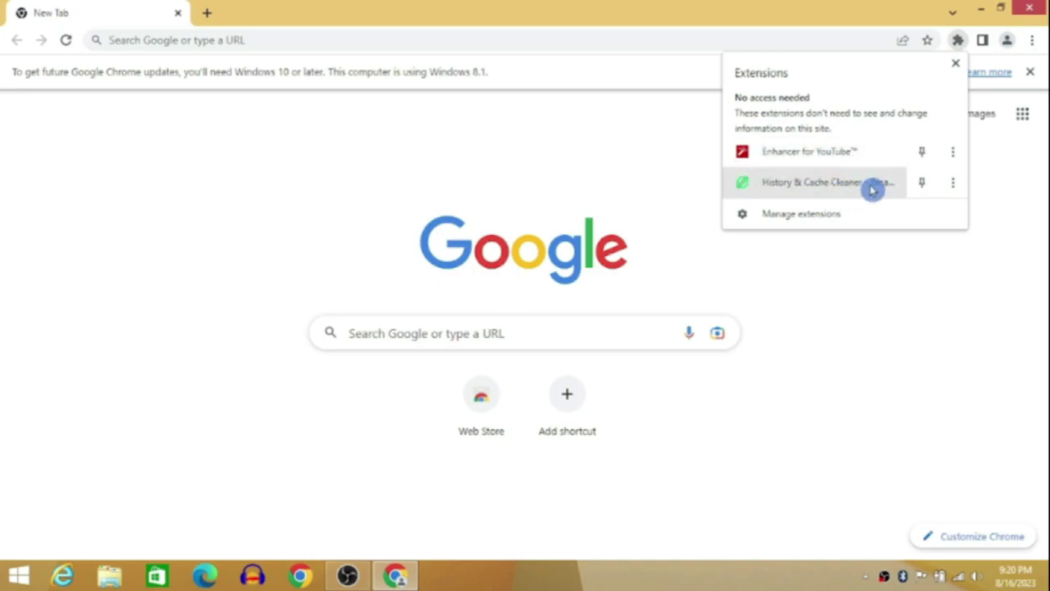
- Close the extensions list and the Chrome-002 browser window, and launch Proton VPN from the desktop
click(893, 313)
click(1029, 8)
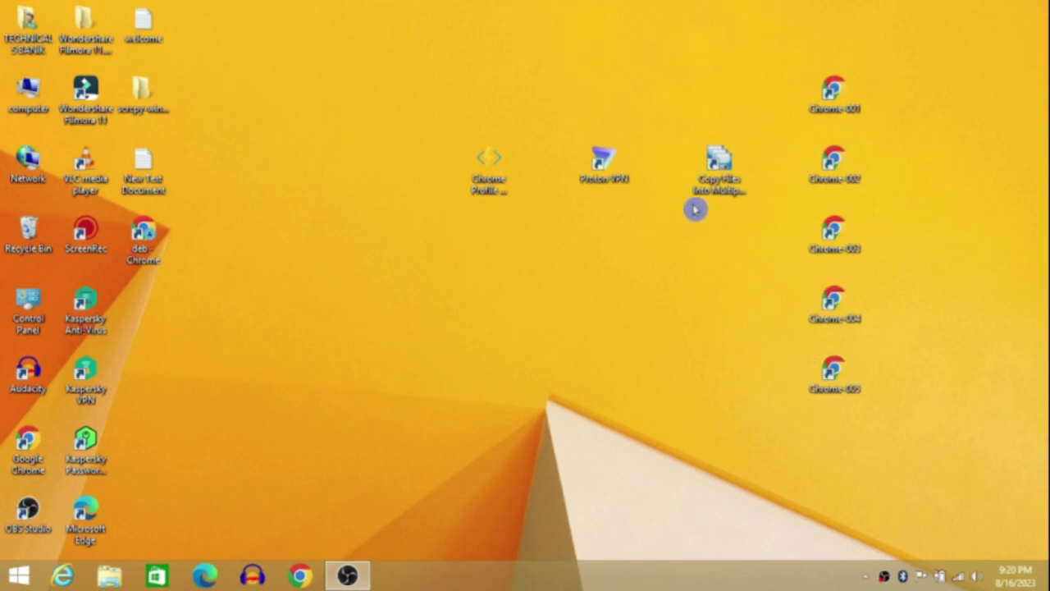
click(608, 163)
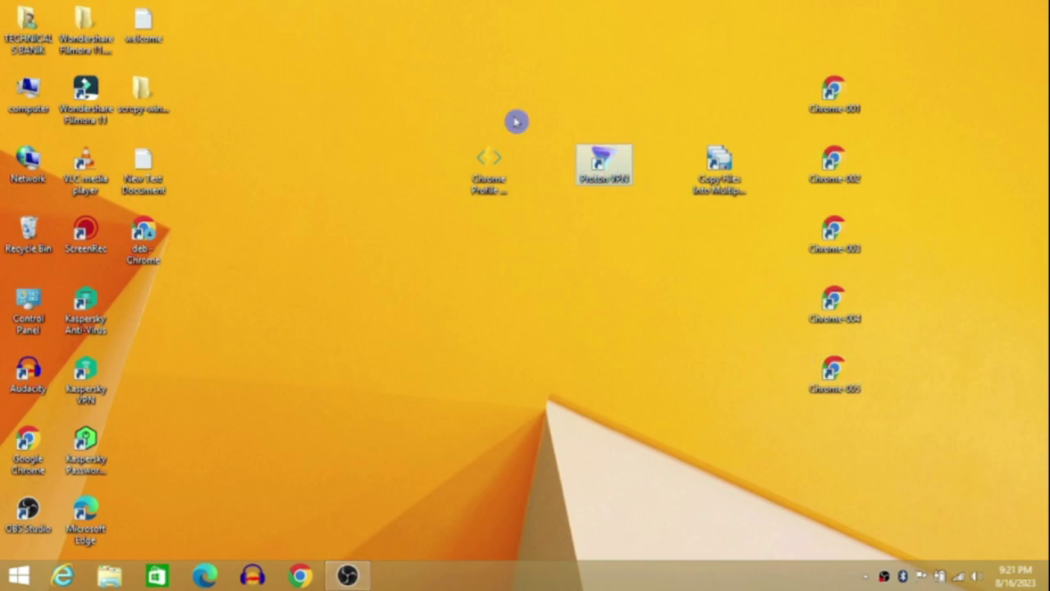
double_click(604, 164)
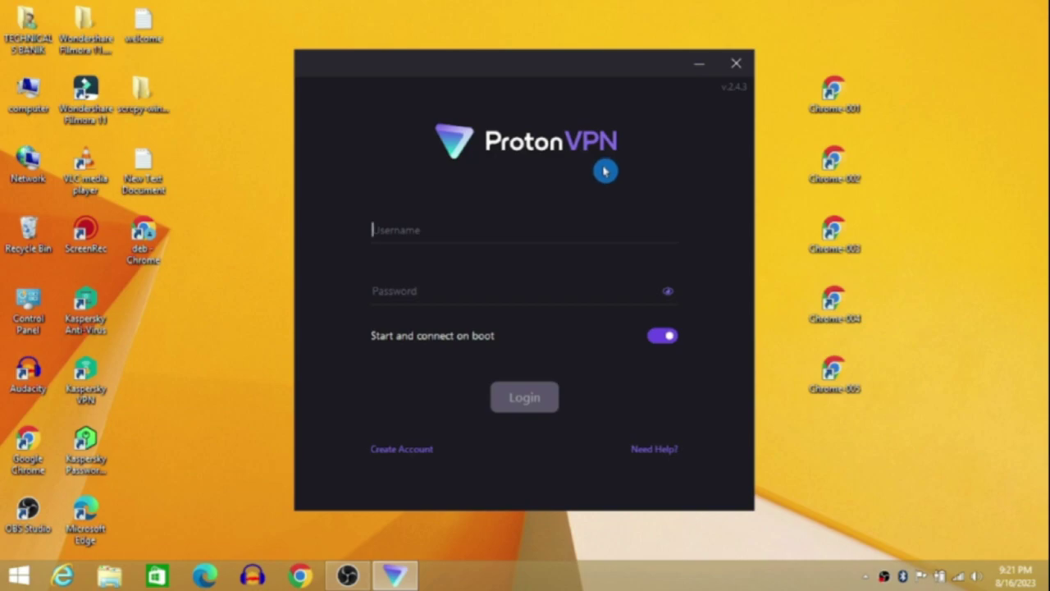
- Log in to Proton VPN with the account username and password, keeping Start and connect on boot enabled, and skip the welcome tour
click(401, 299)
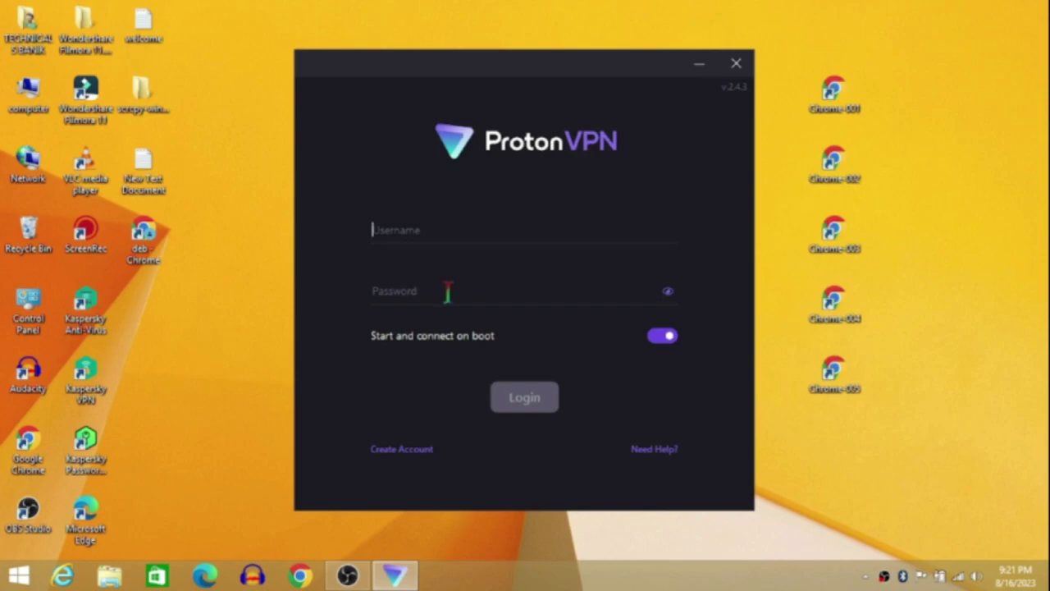
click(427, 266)
click(430, 244)
click(392, 291)
click(662, 345)
click(661, 344)
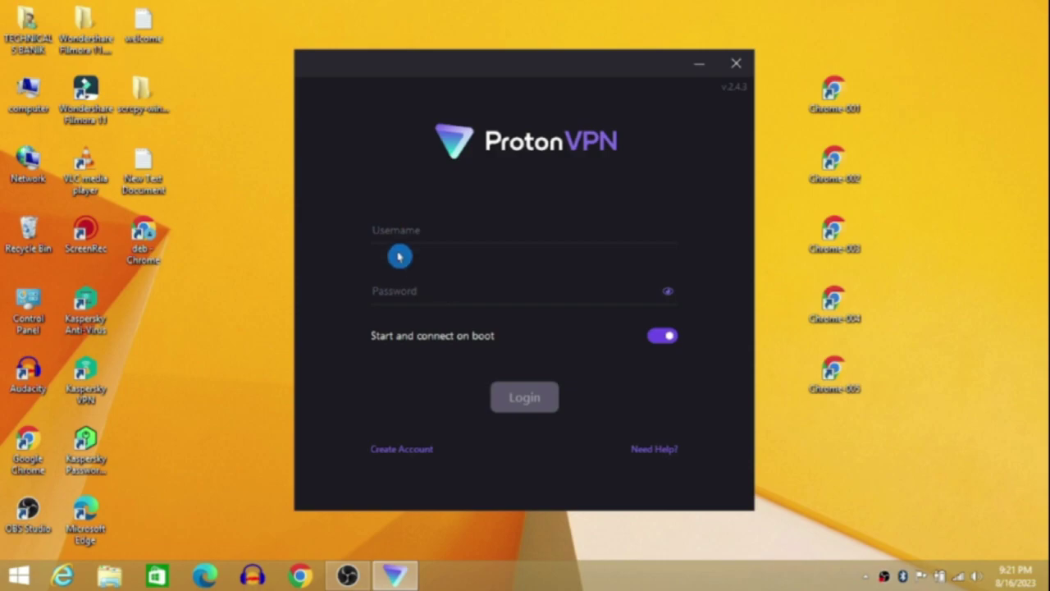
click(545, 403)
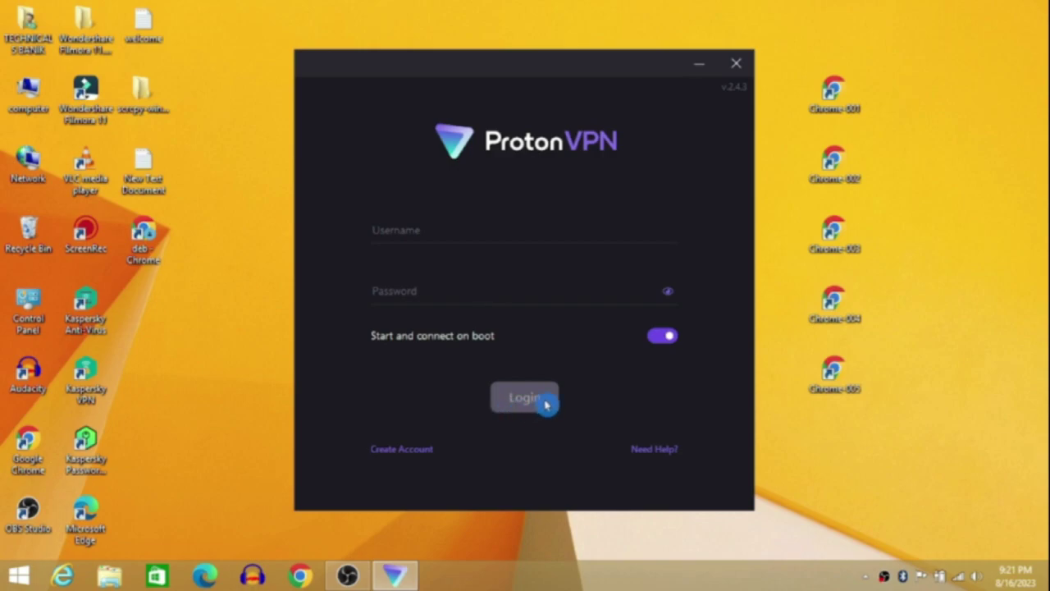
click(460, 222)
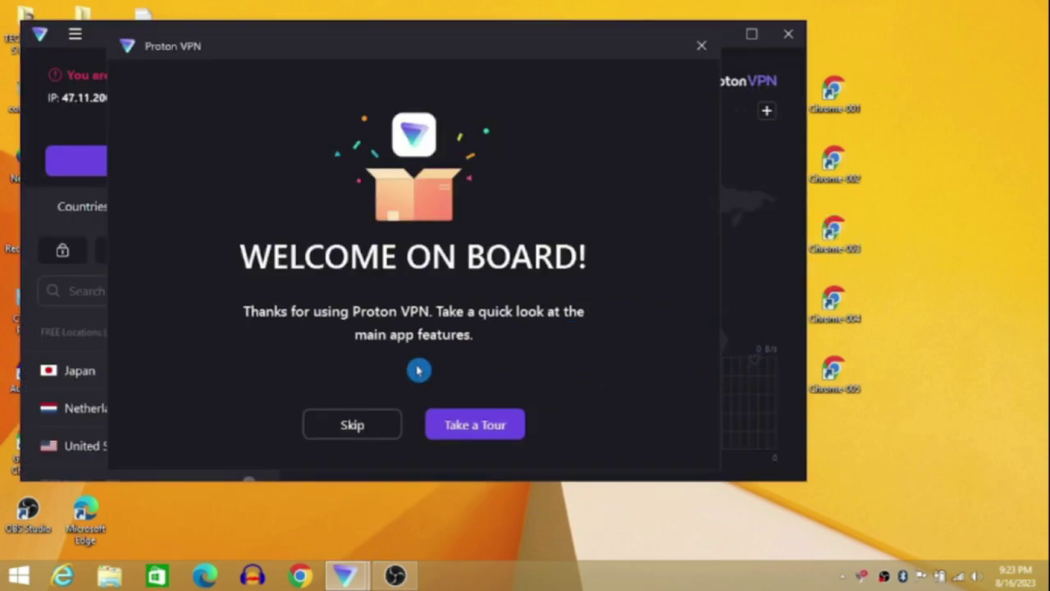
click(347, 430)
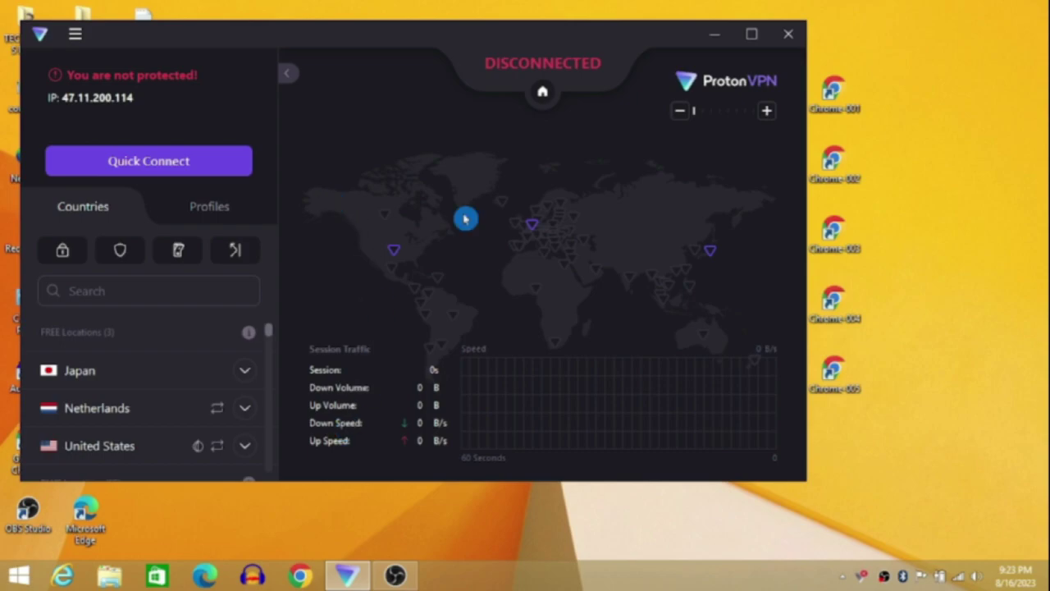
- Look through the free locations and examine the load indicators of the free Netherlands servers, and collapse the server list
mouse_move(175, 416)
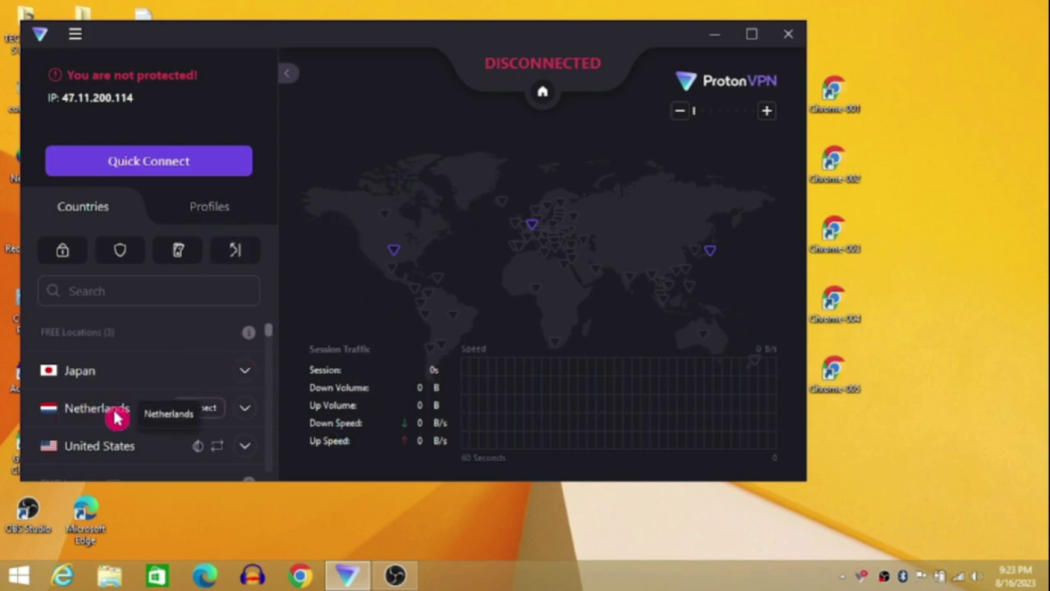
mouse_move(65, 370)
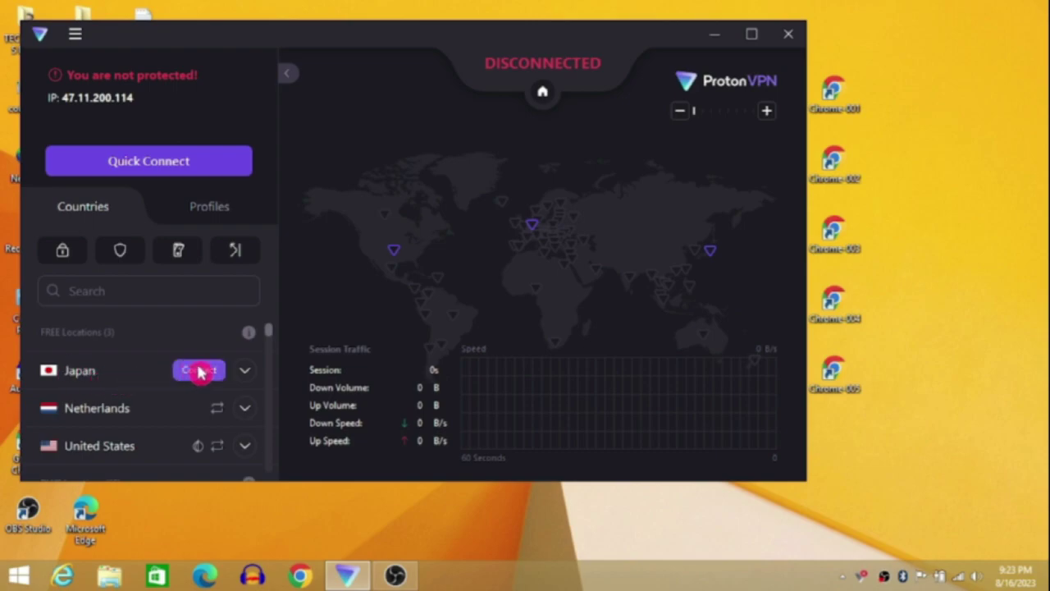
click(244, 407)
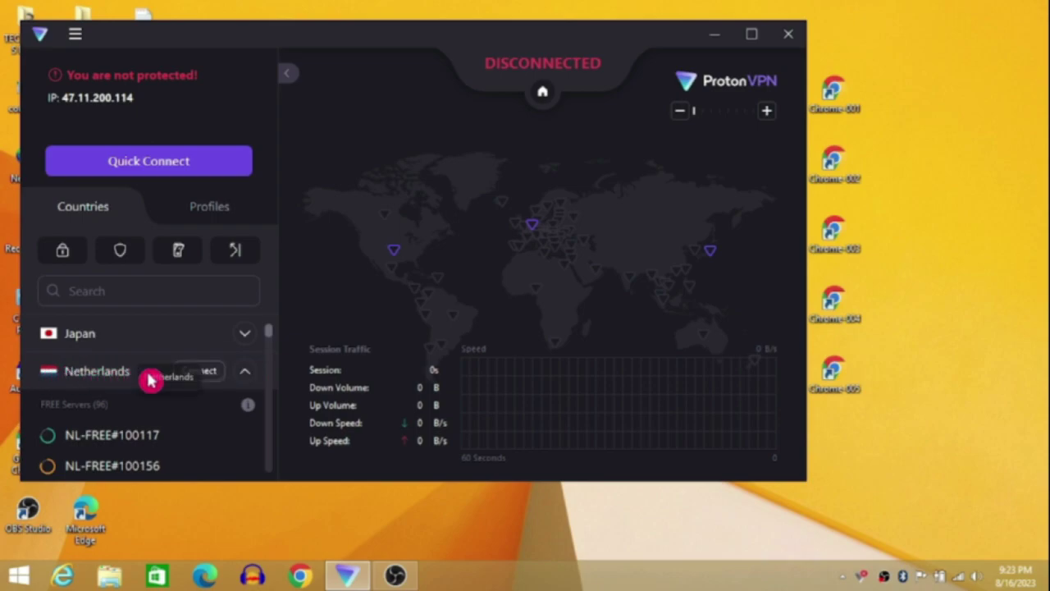
scroll(250, 378, down, 1)
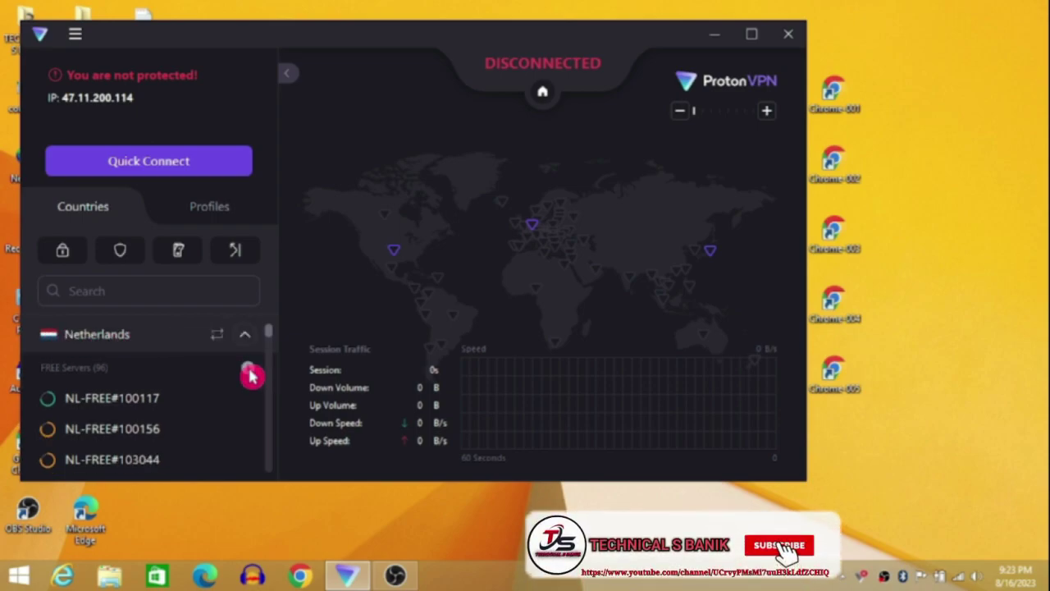
scroll(238, 398, down, 1)
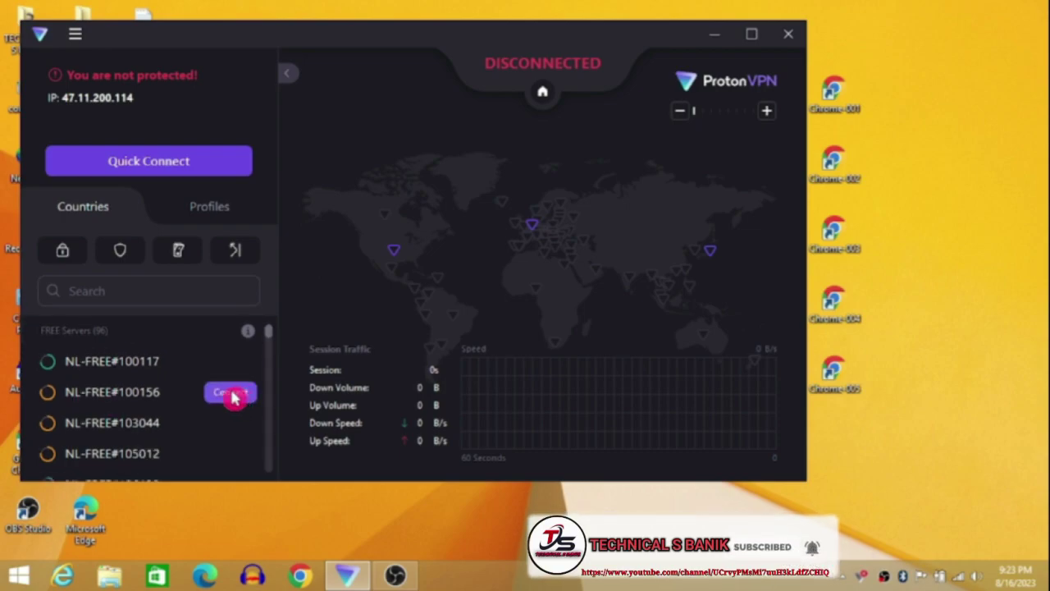
mouse_move(52, 365)
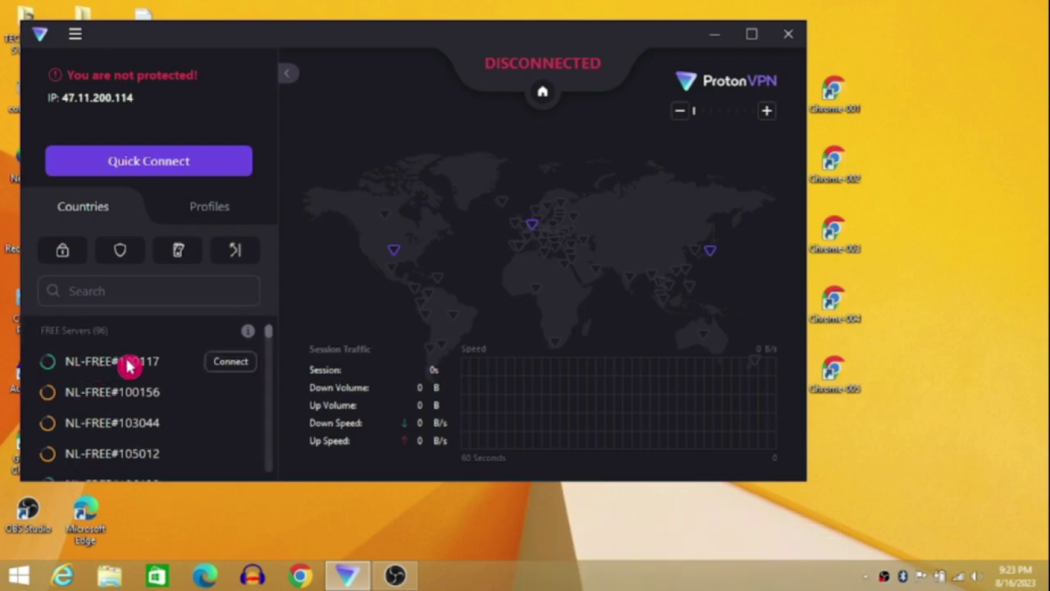
scroll(143, 367, down, 1)
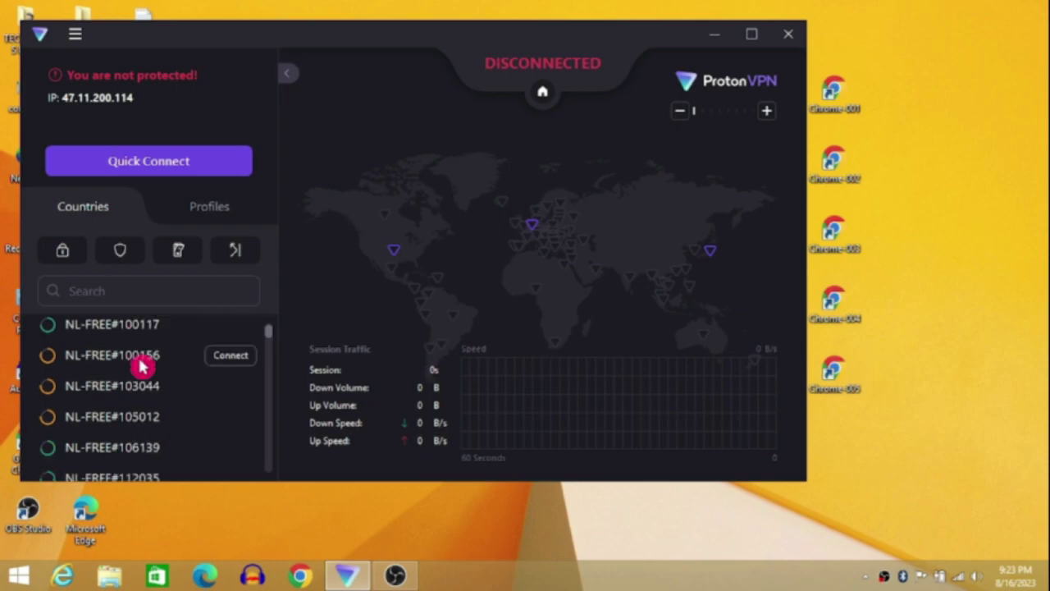
scroll(141, 367, down, 1)
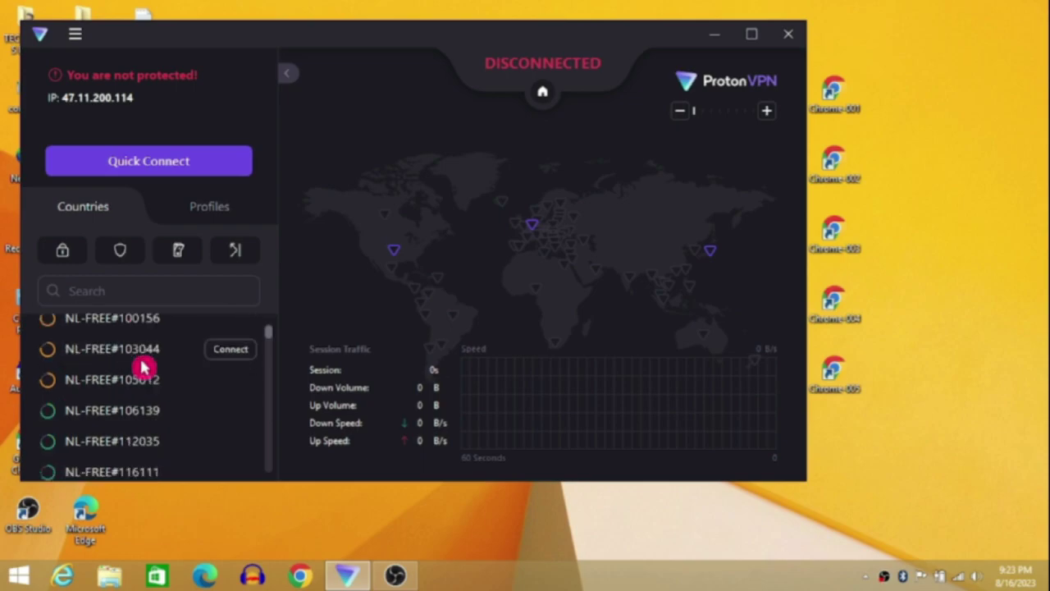
scroll(143, 367, down, 5)
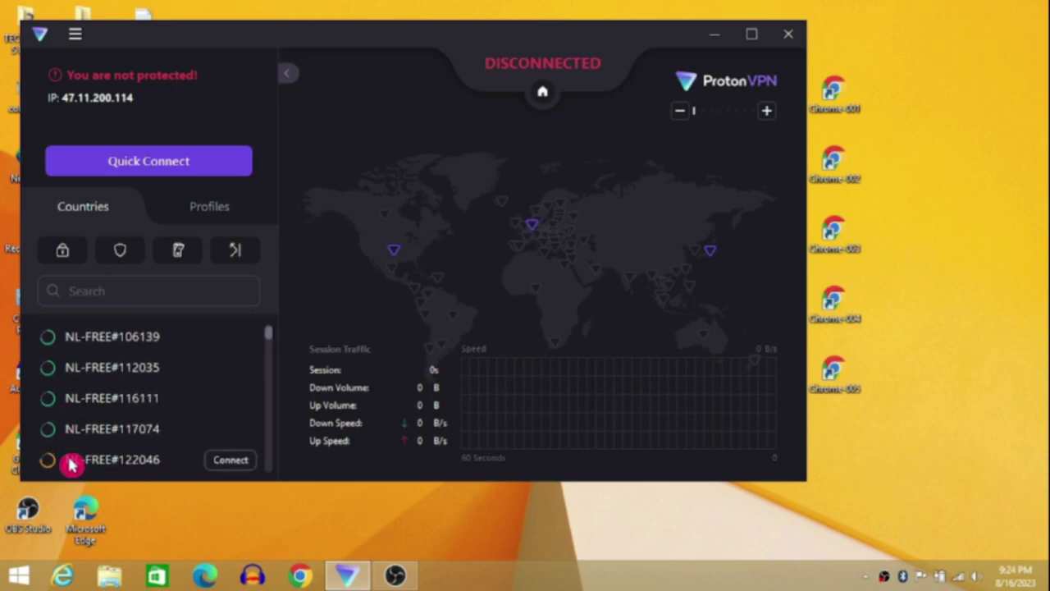
scroll(135, 402, down, 4)
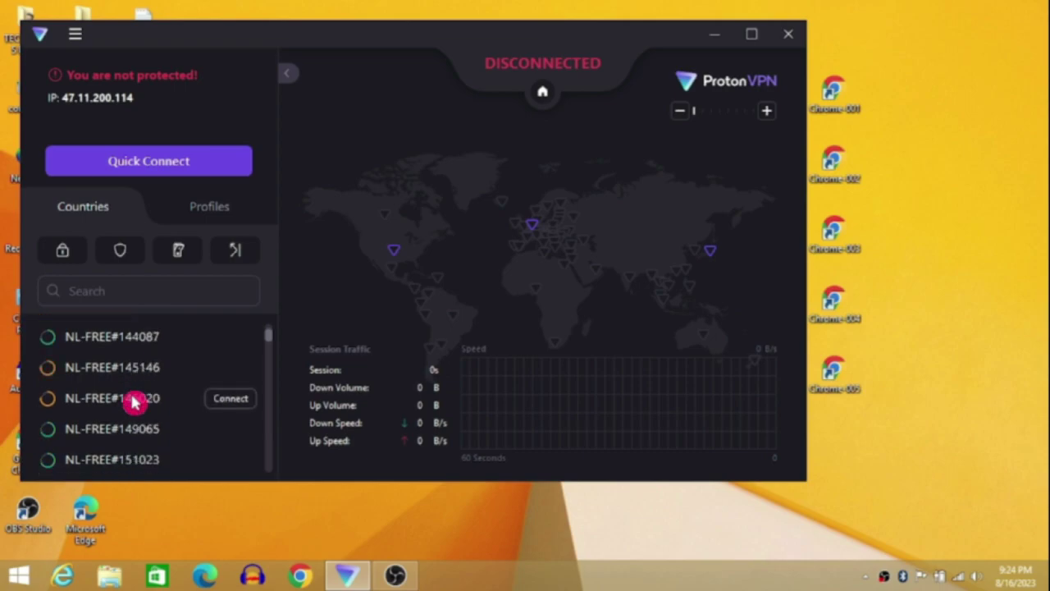
scroll(166, 367, up, 3)
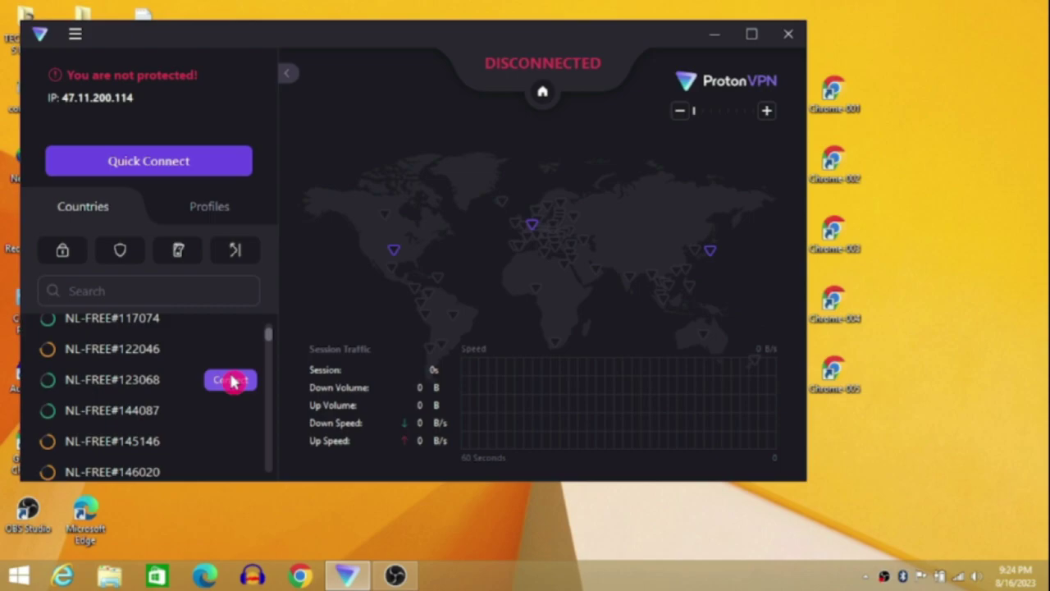
scroll(270, 335, up, 5)
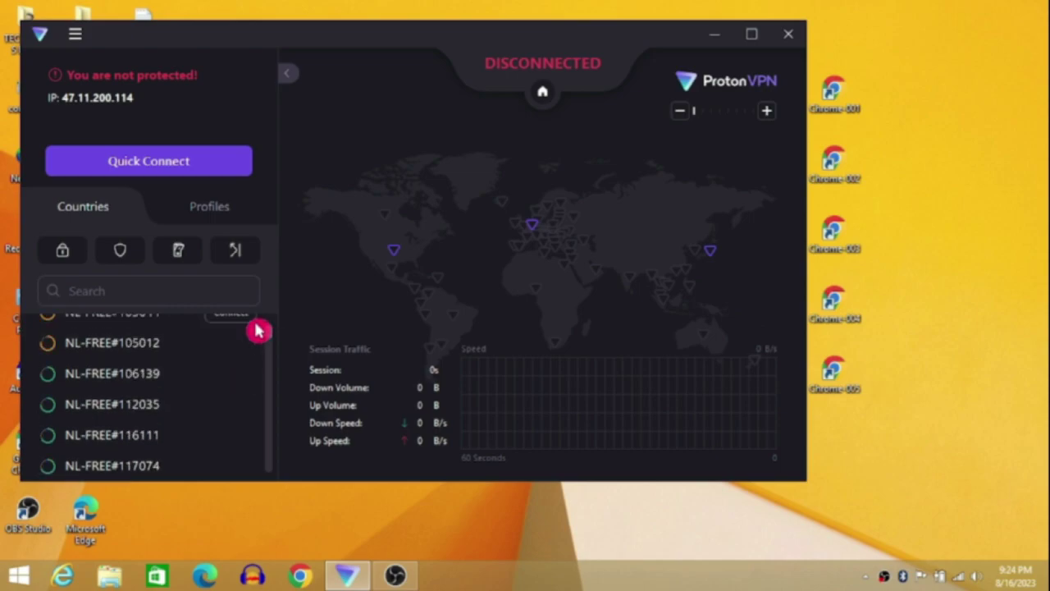
scroll(259, 329, up, 3)
click(245, 370)
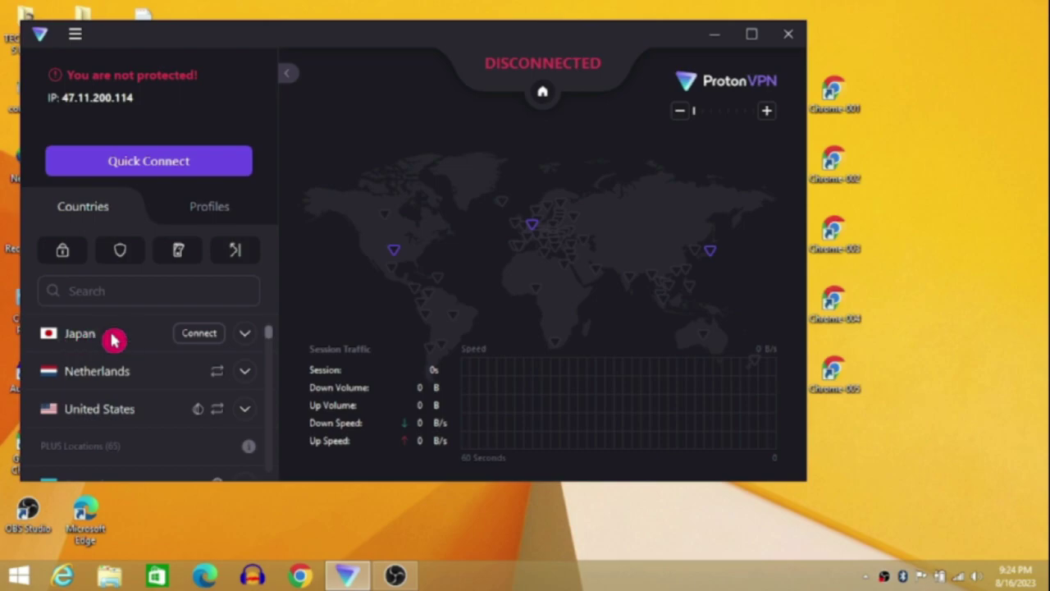
- Expand the free Netherlands servers and connect to NL-FREE#106139
click(248, 370)
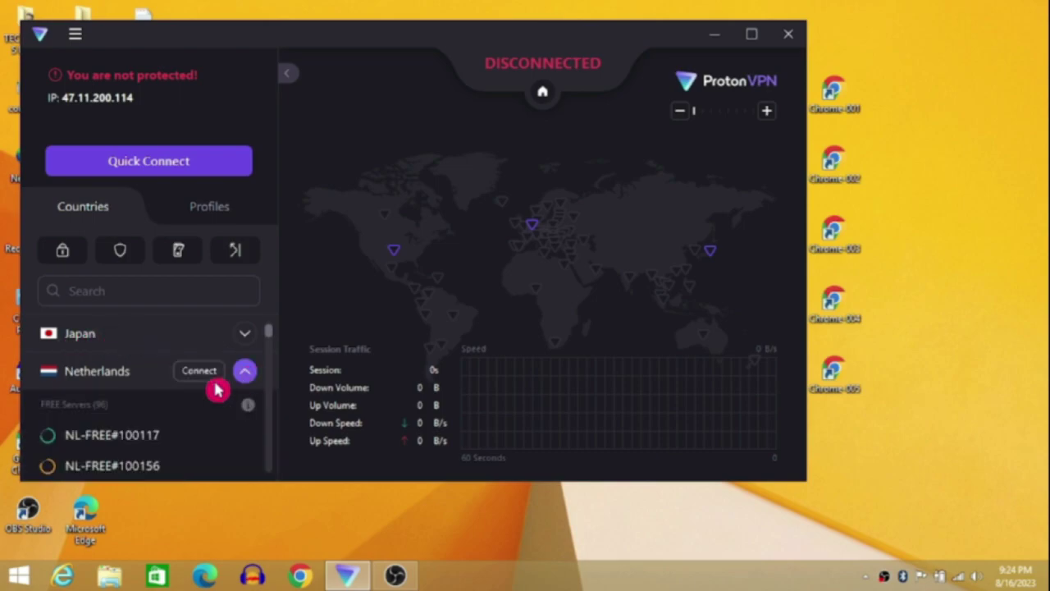
scroll(217, 391, down, 1)
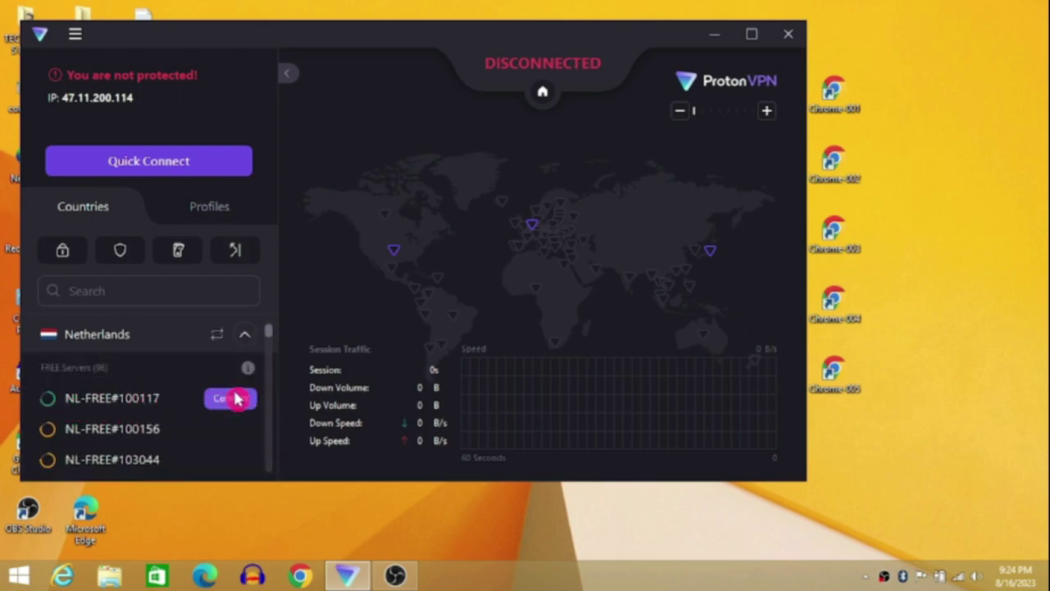
scroll(136, 399, down, 2)
scroll(123, 378, up, 1)
scroll(217, 370, down, 1)
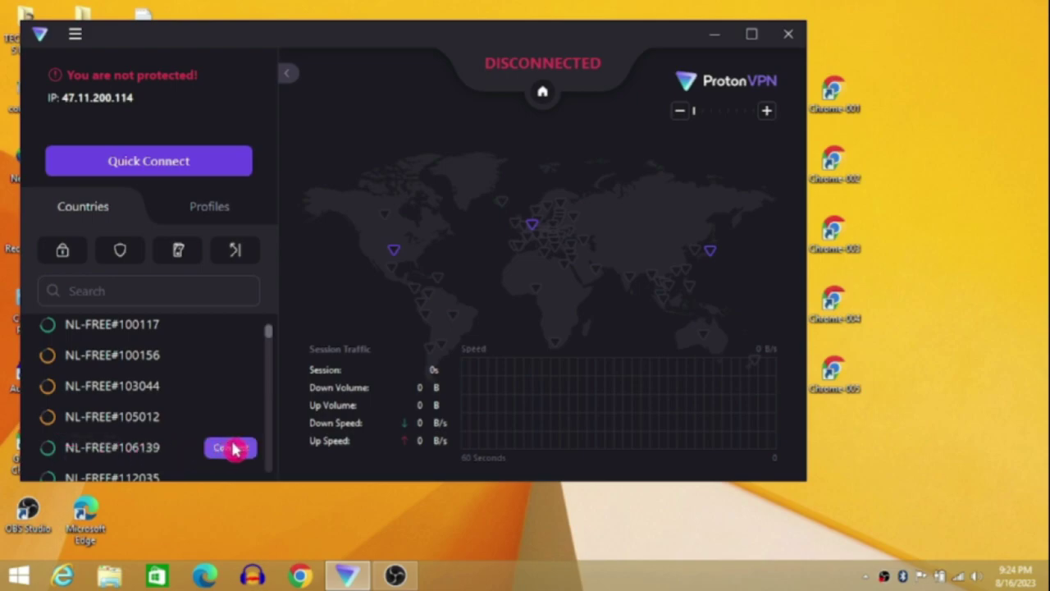
click(234, 449)
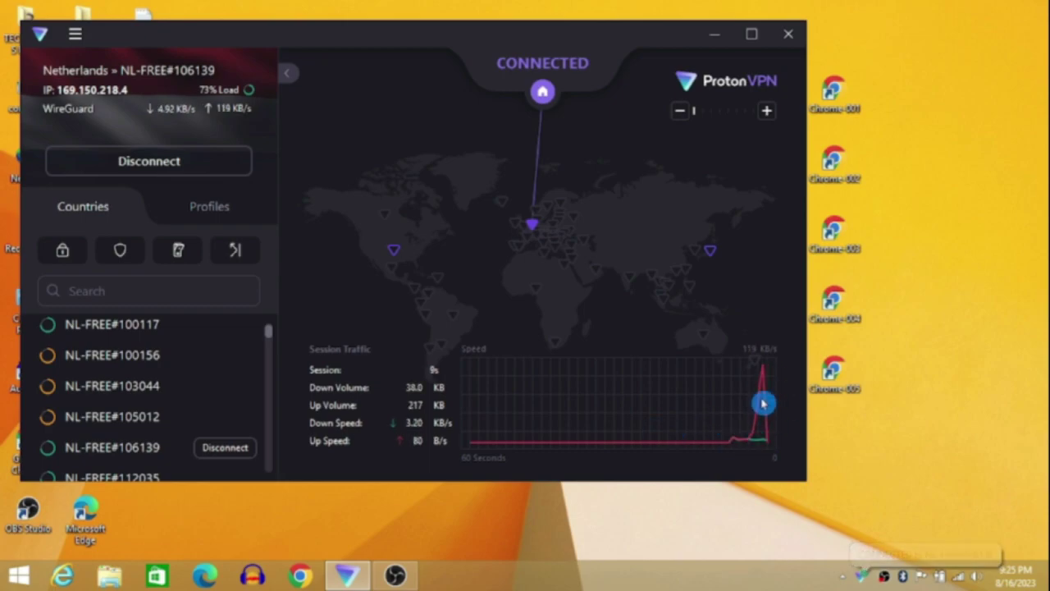
- Minimize Proton VPN, launch the Chrome-001 profile from the desktop, and search Google for the suggested YouTube website
click(714, 36)
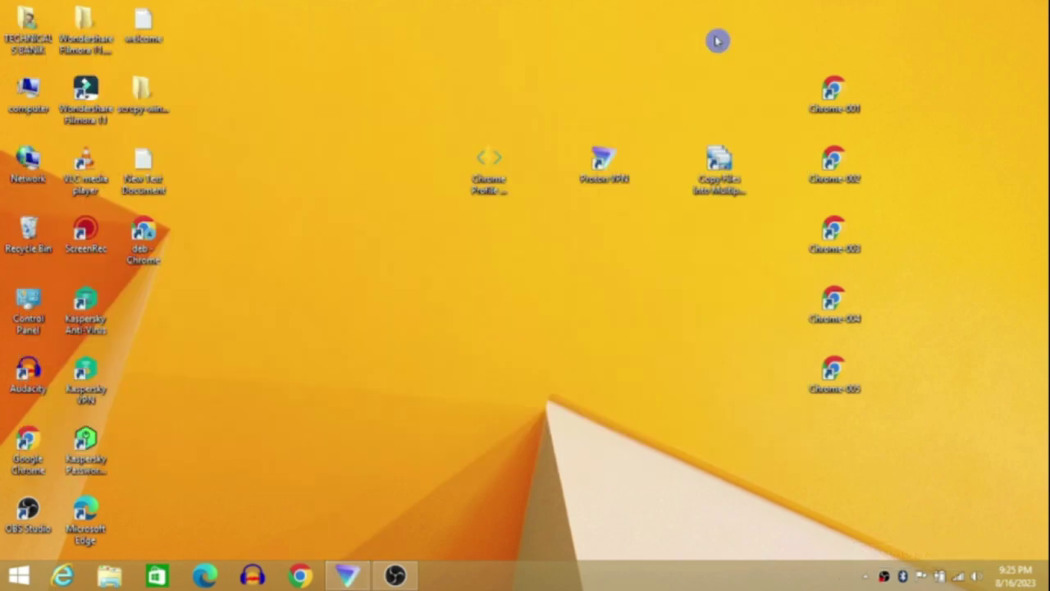
double_click(840, 95)
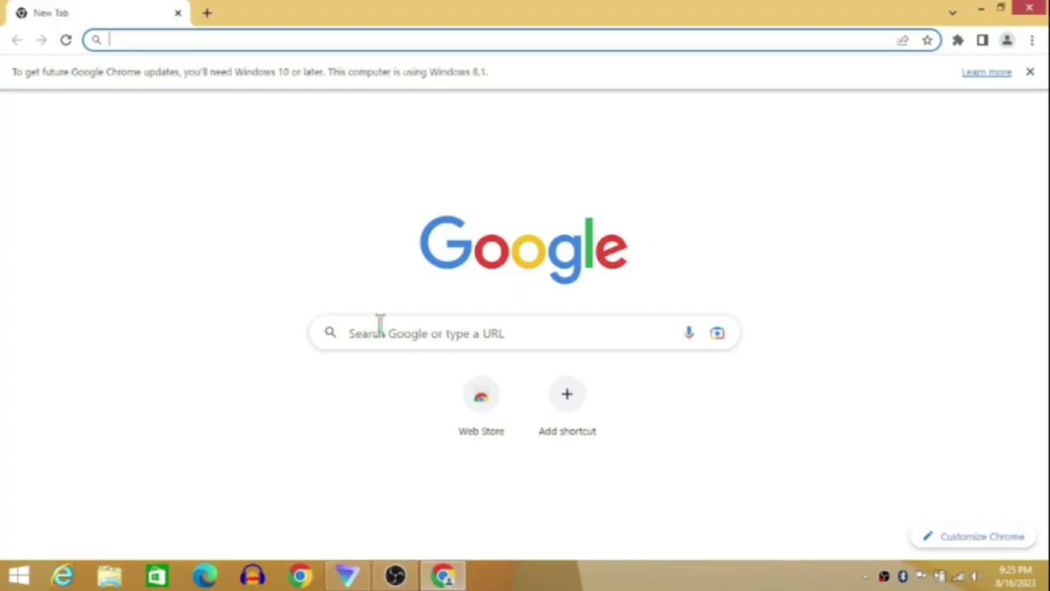
click(391, 329)
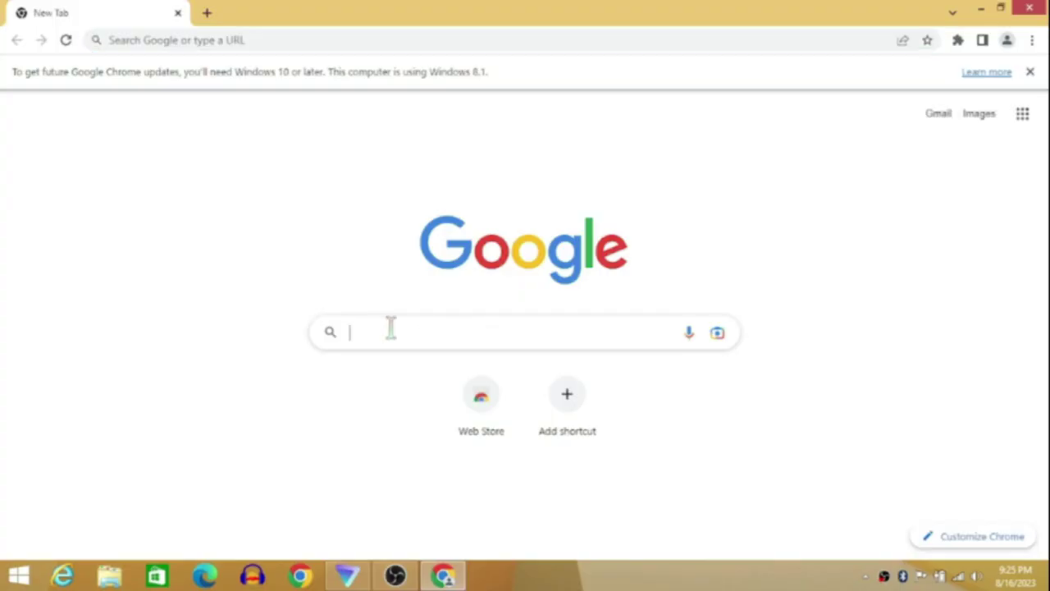
text(you)
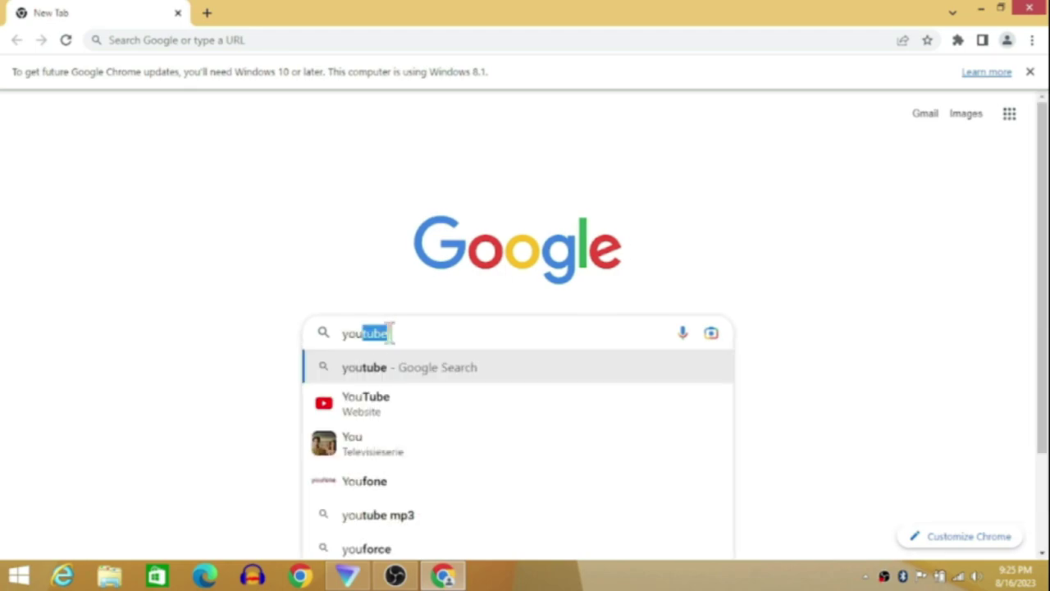
click(349, 408)
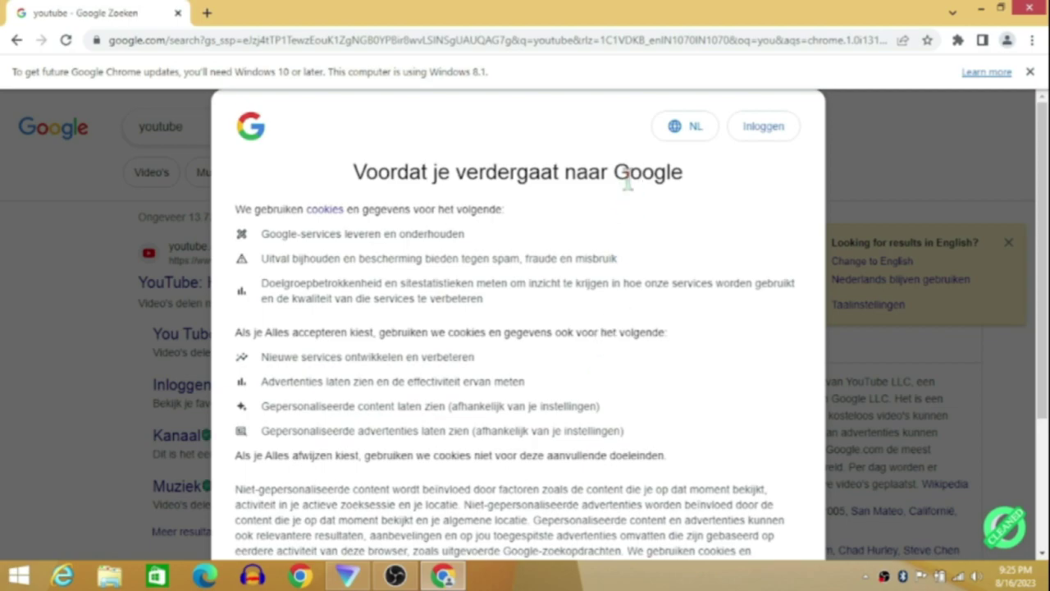
- Accept all cookies in Google's consent notice and open the YouTube home page from the search results
scroll(630, 190, down, 3)
scroll(630, 191, down, 1)
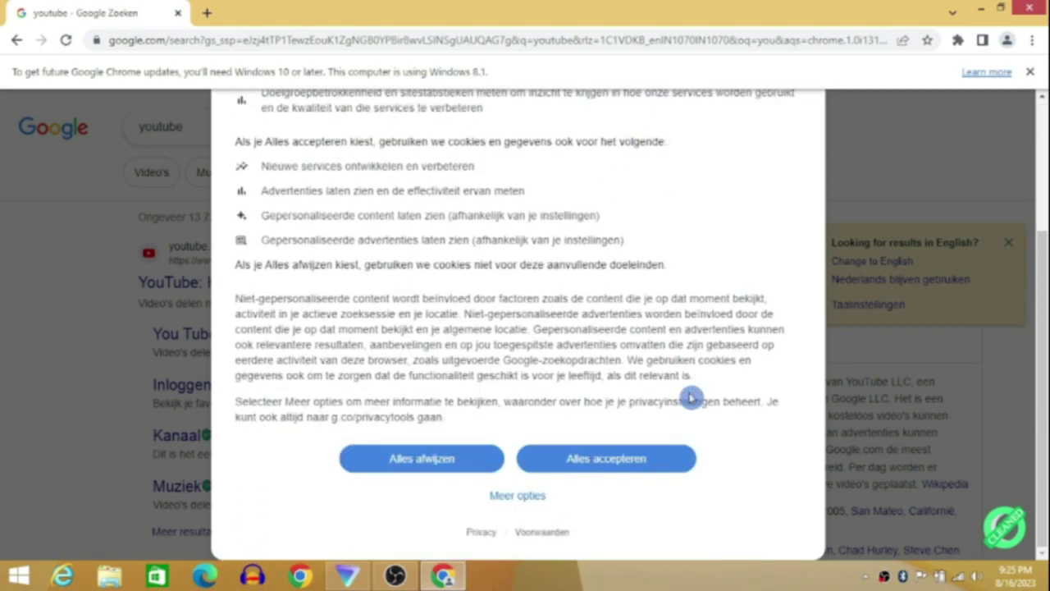
click(606, 458)
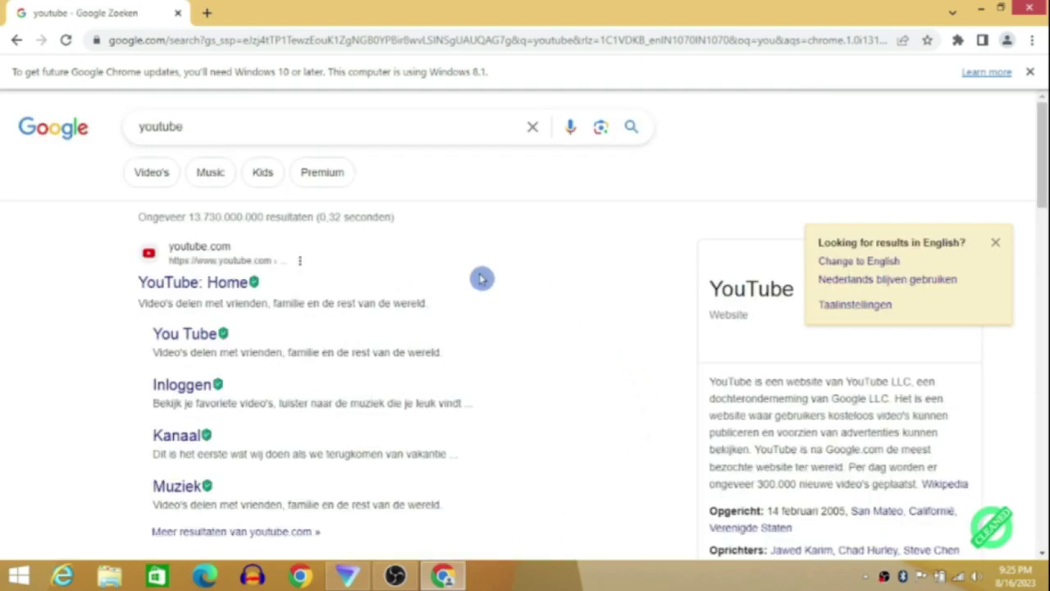
click(161, 293)
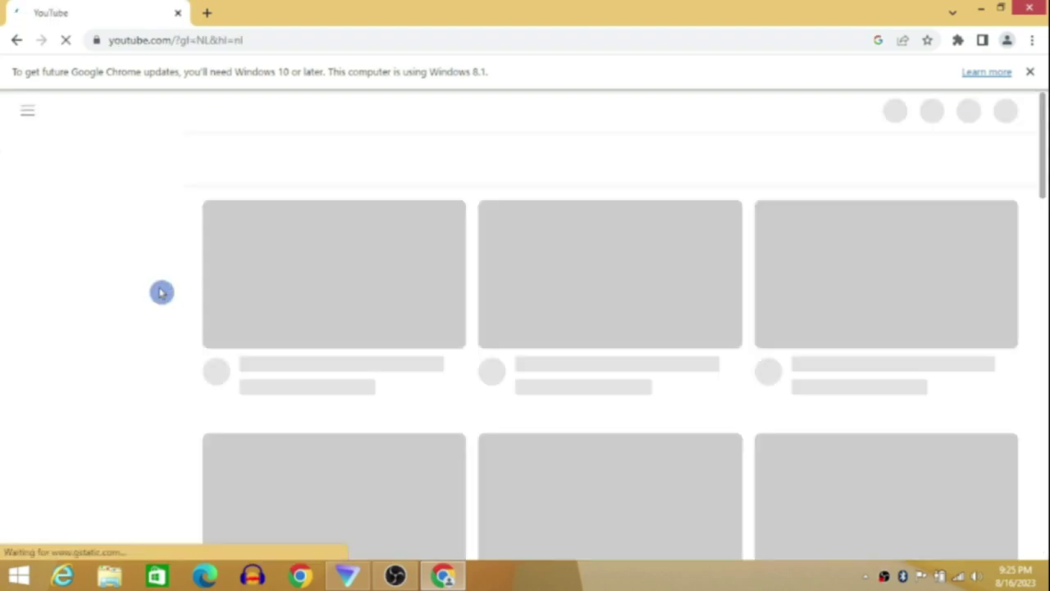
- Accept all cookies in YouTube's consent dialog
scroll(637, 240, down, 3)
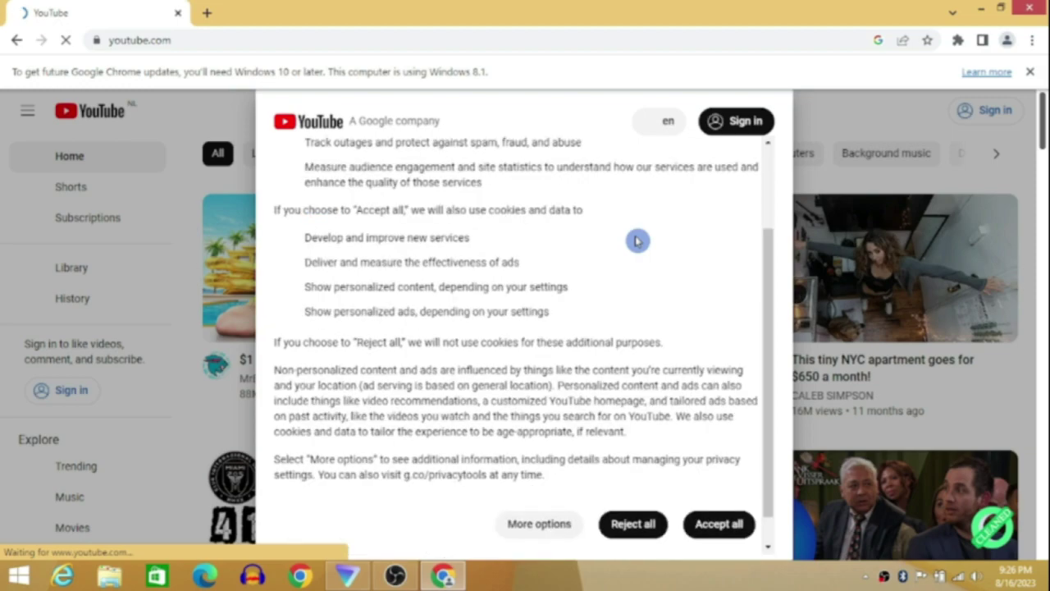
scroll(637, 240, down, 1)
click(734, 495)
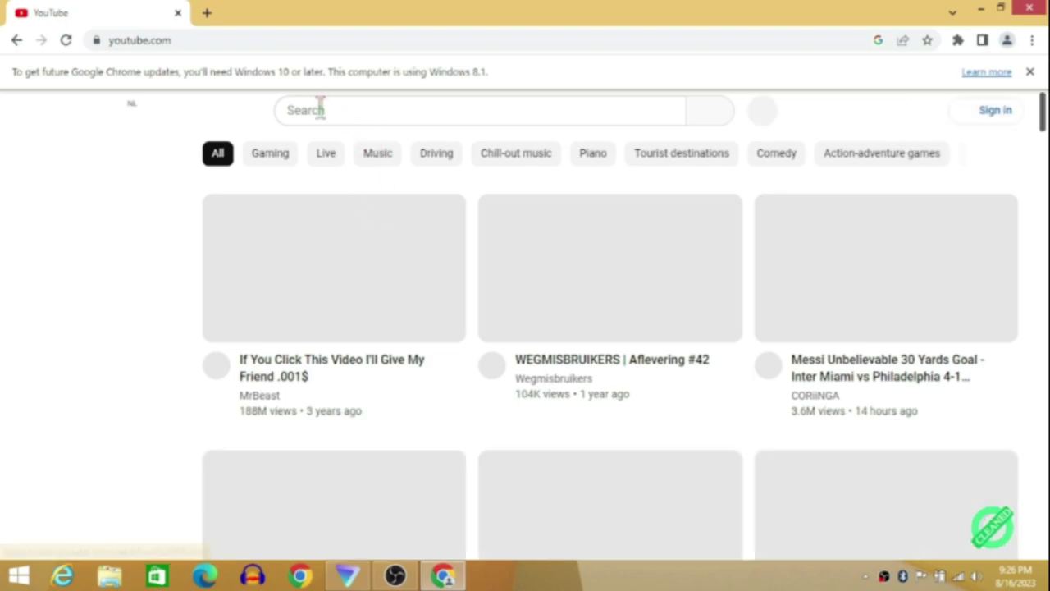
- Search YouTube for "technical sbanik" and open the Technical s banik channel
click(320, 109)
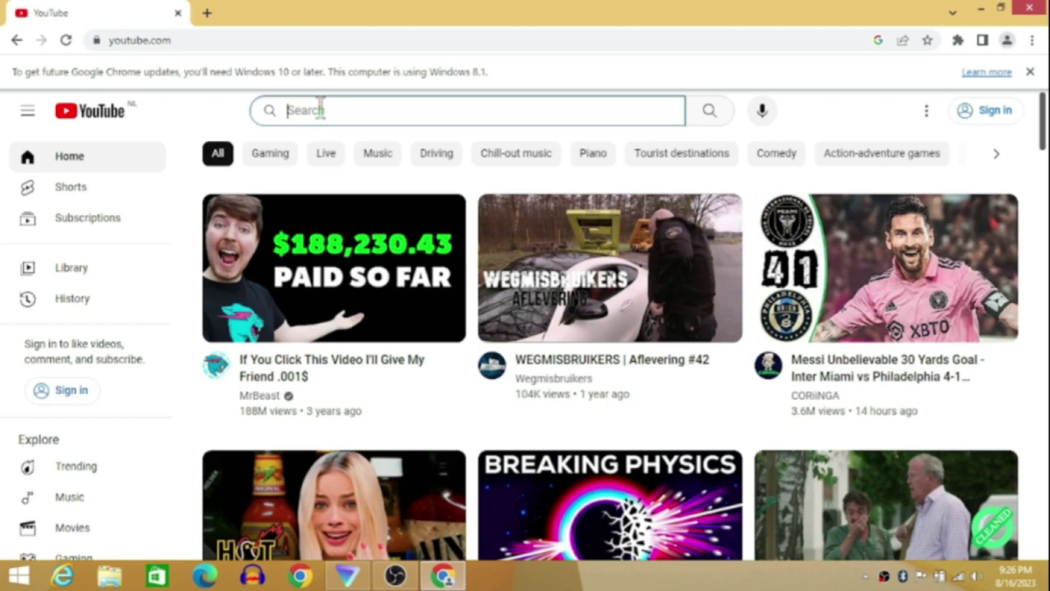
text(technical sbanik)
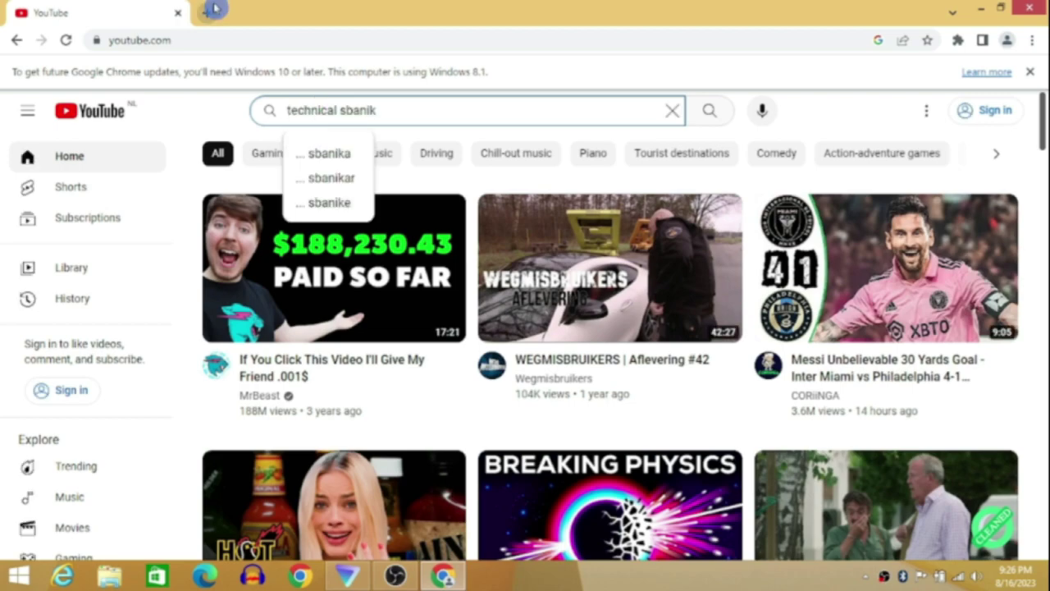
click(711, 113)
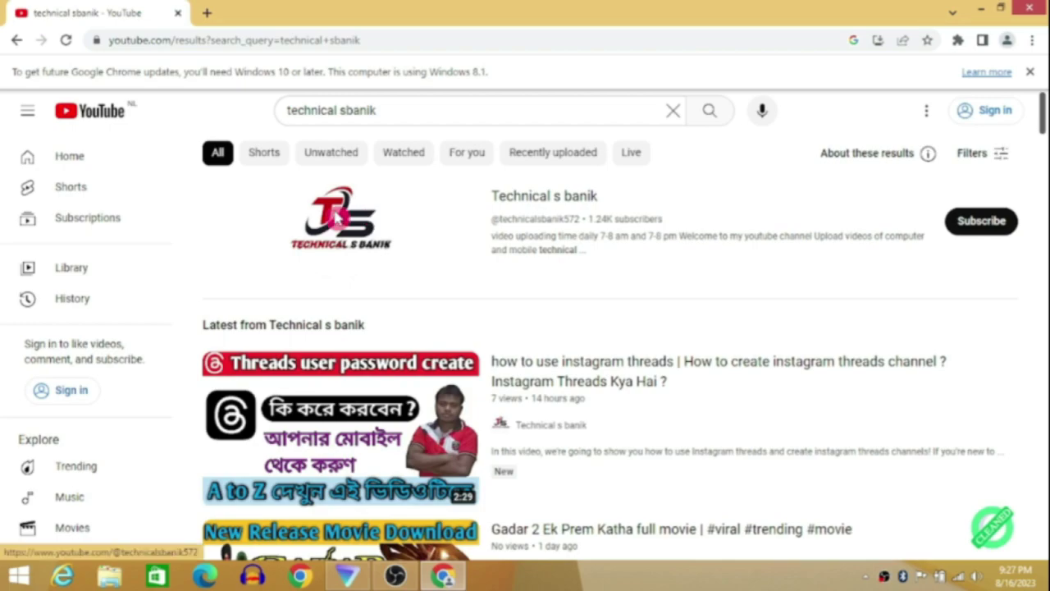
click(336, 215)
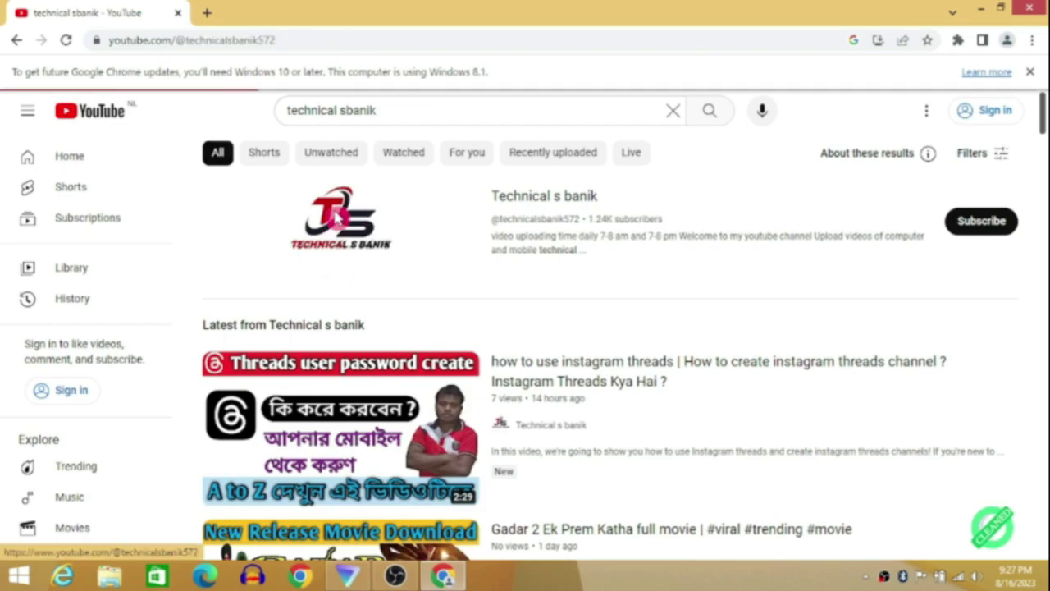
- Copy the web address of the Technical s banik channel page
scroll(466, 197, down, 1)
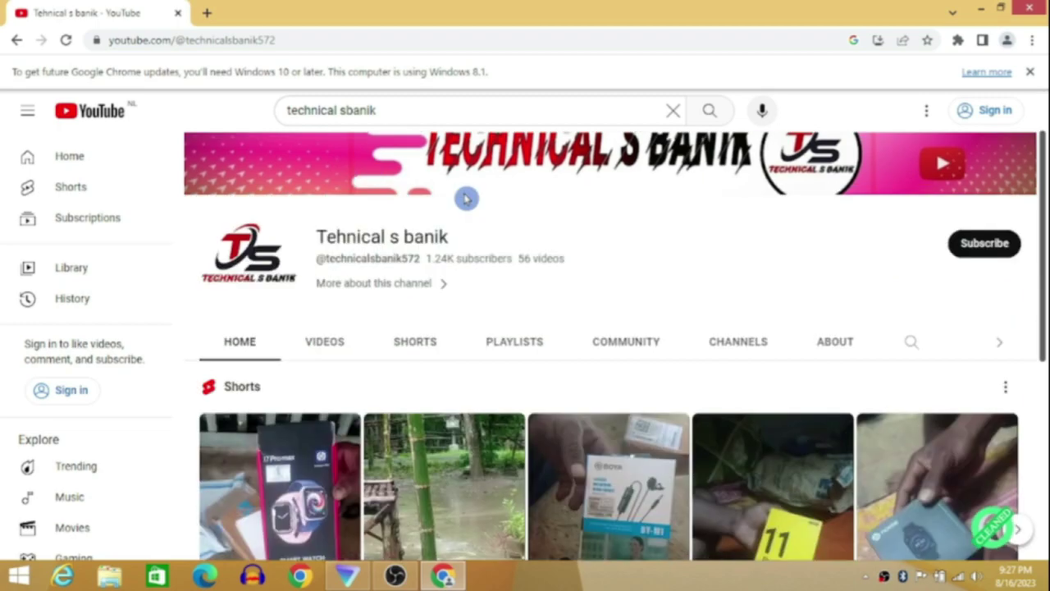
scroll(467, 204, down, 4)
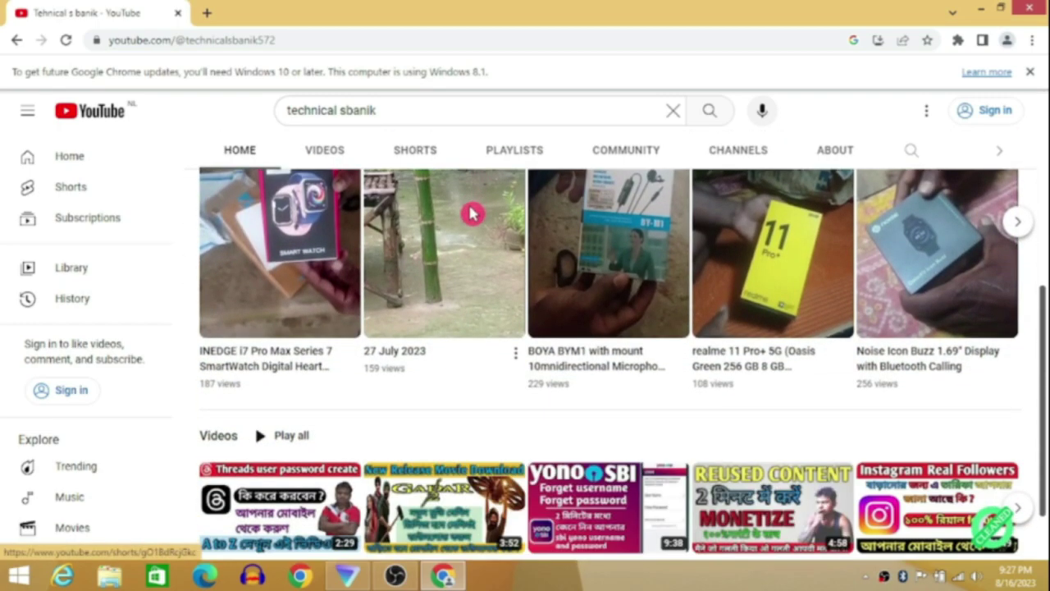
scroll(471, 213, down, 1)
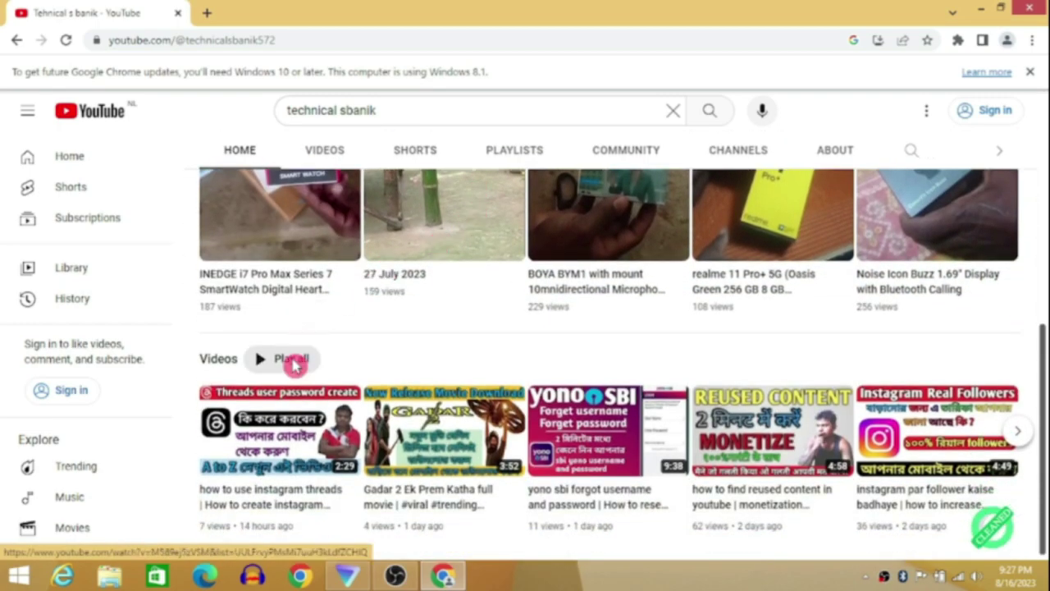
click(264, 40)
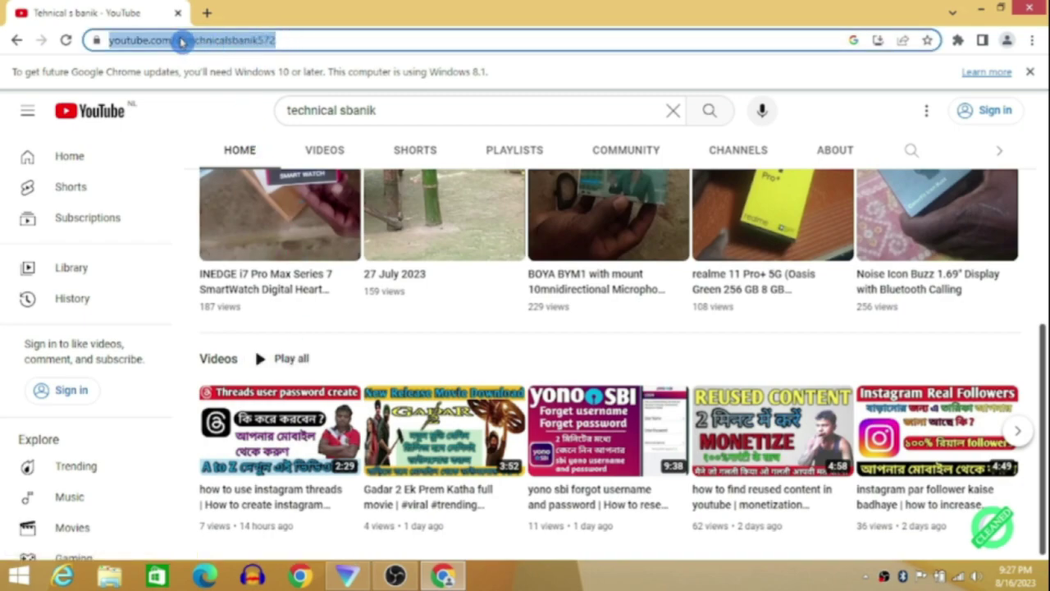
right_click(255, 40)
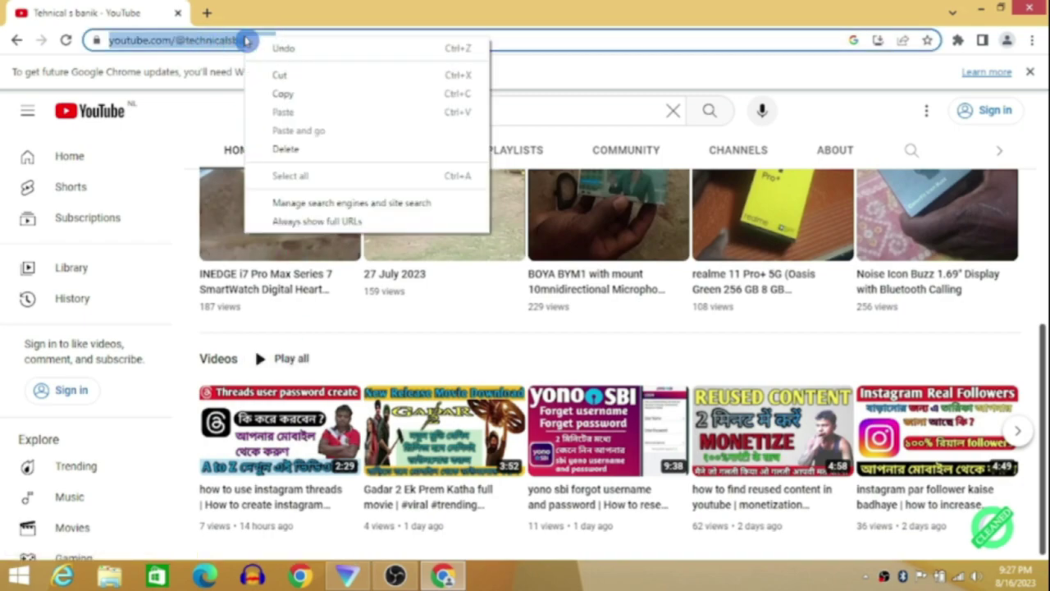
click(282, 93)
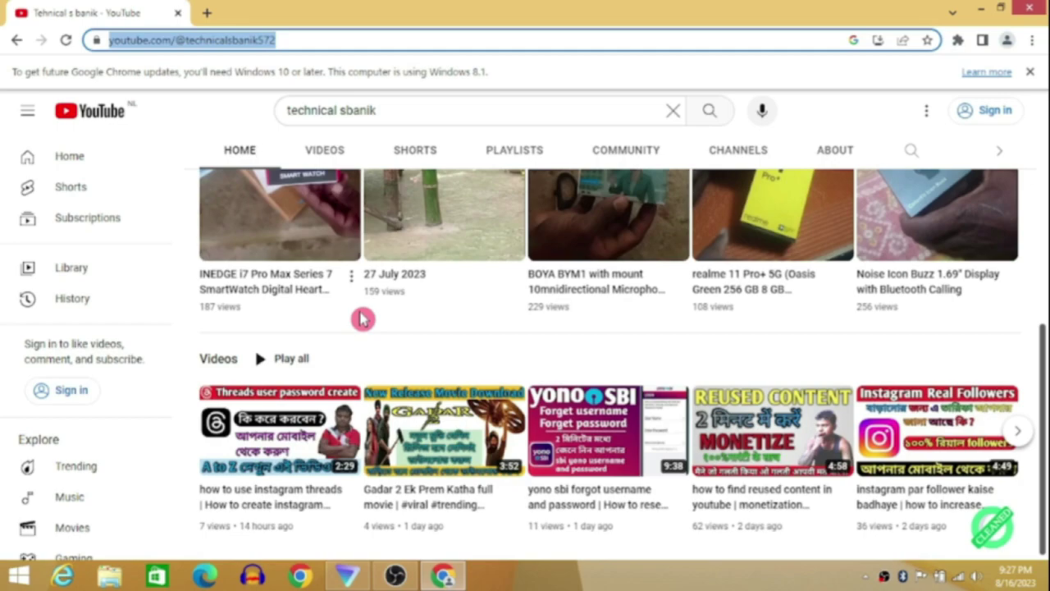
- Play all of the channel's videos as a playlist and turn on playlist looping
click(295, 358)
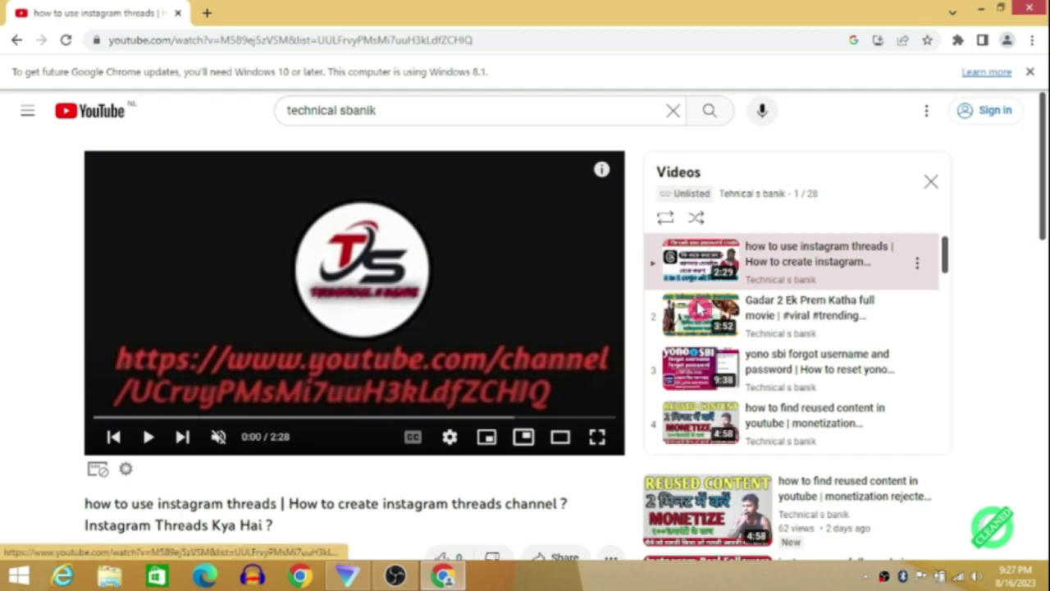
scroll(700, 308, down, 3)
scroll(703, 341, down, 1)
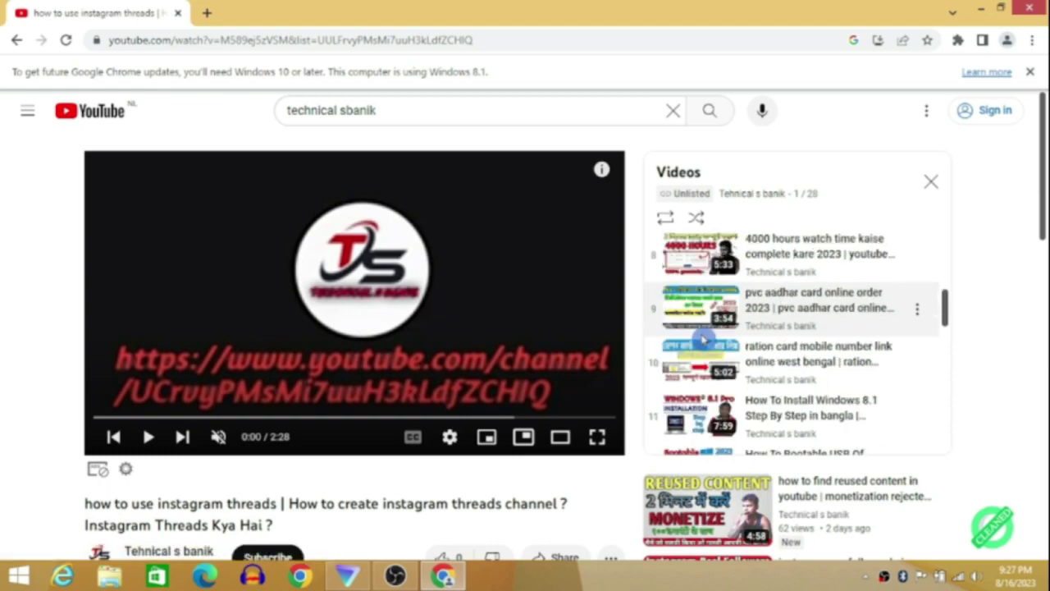
scroll(703, 341, down, 1)
scroll(742, 342, up, 5)
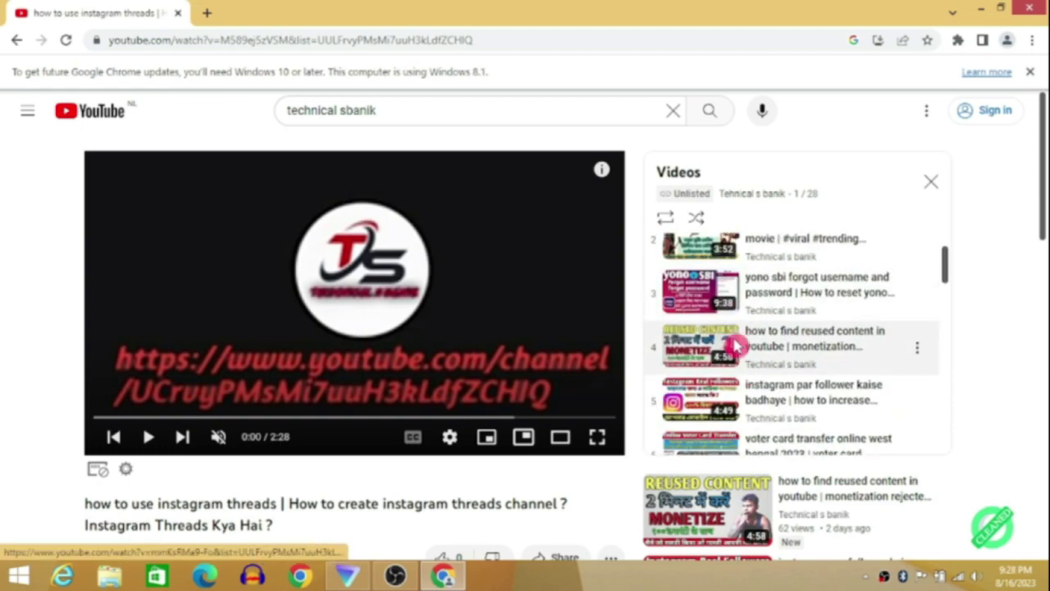
scroll(742, 341, up, 1)
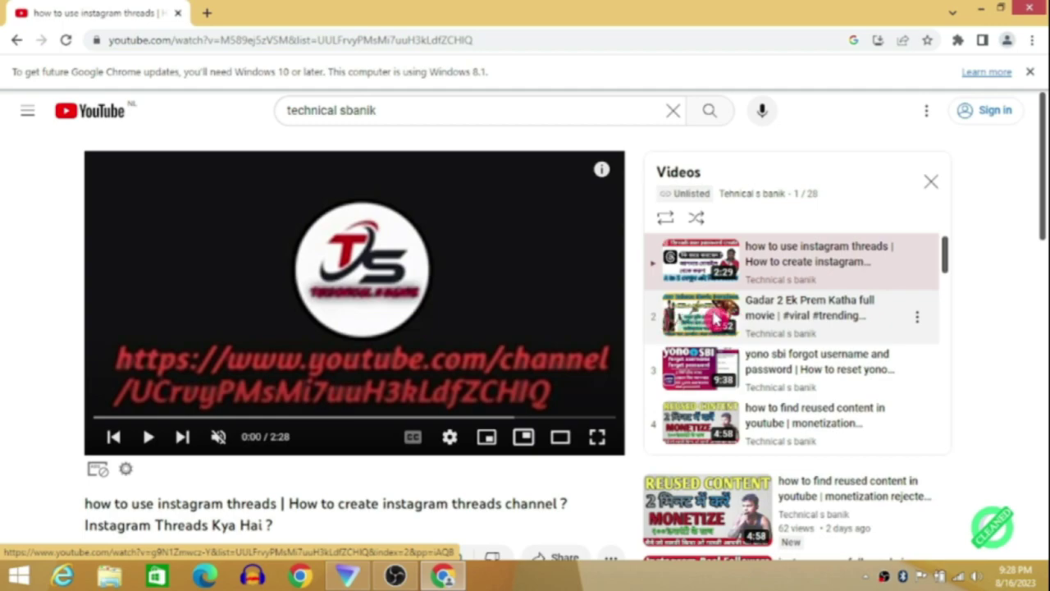
click(666, 220)
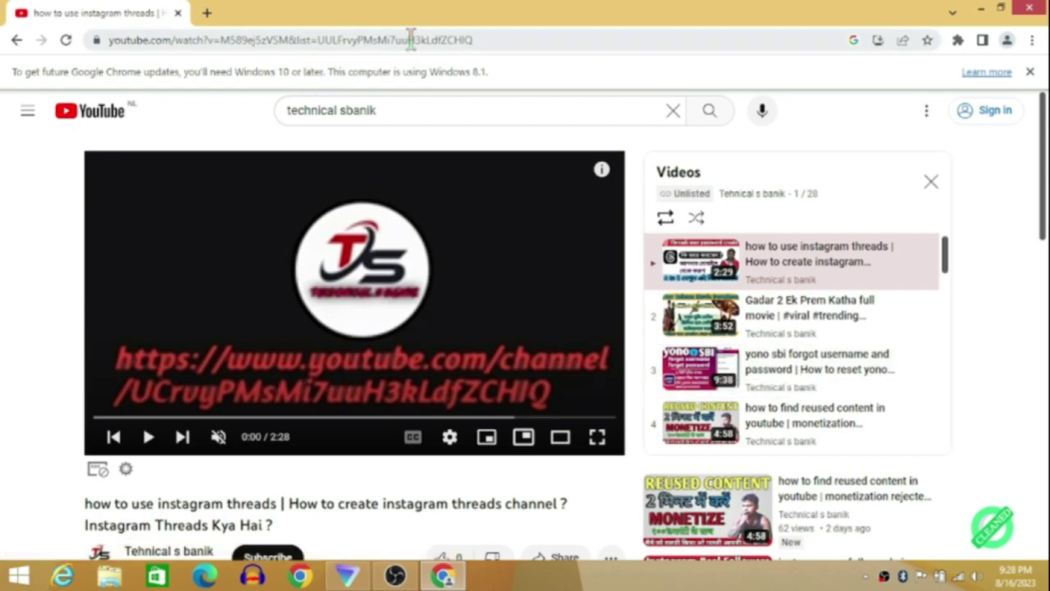
- Copy the playlist's web address, minimize the browser window, and launch the Chrome-002 profile from the desktop
click(411, 39)
click(981, 9)
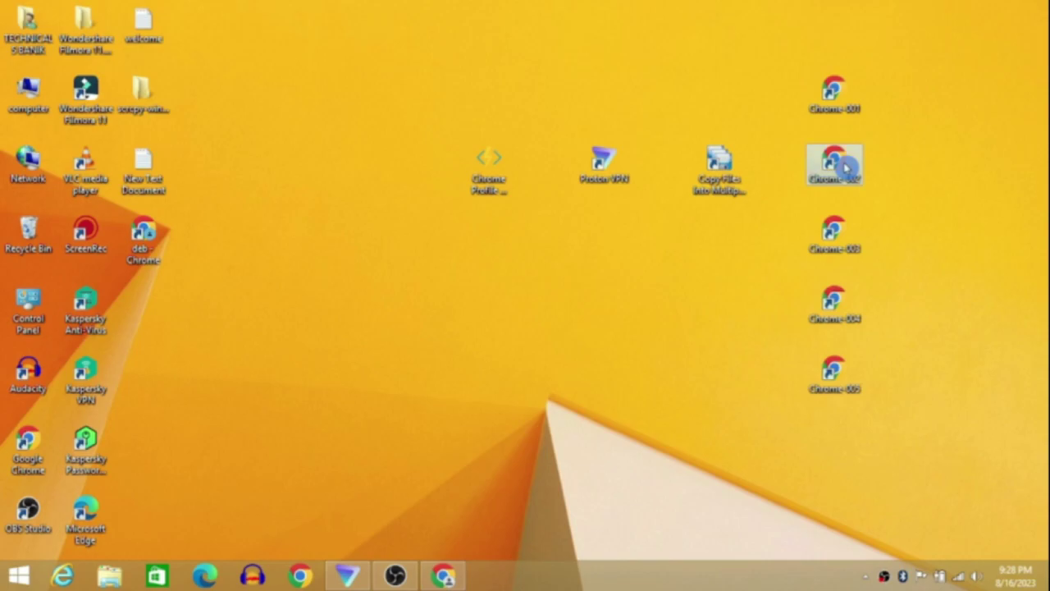
double_click(845, 167)
- Open the copied playlist address in the Chrome-002 profile and accept all cookies in YouTube's consent dialog
click(429, 287)
key(ctrl+v)
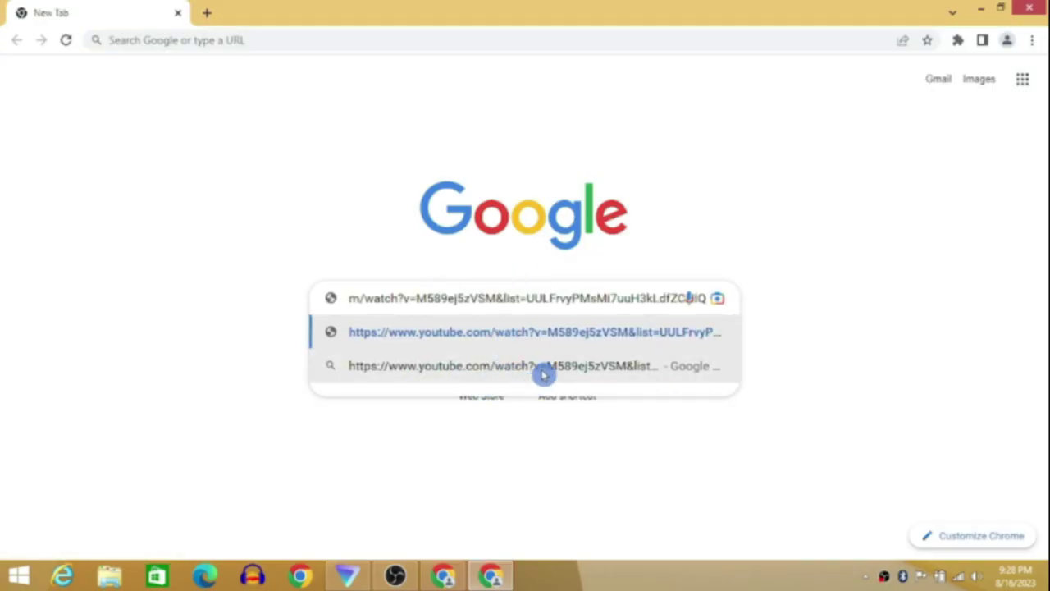
click(547, 336)
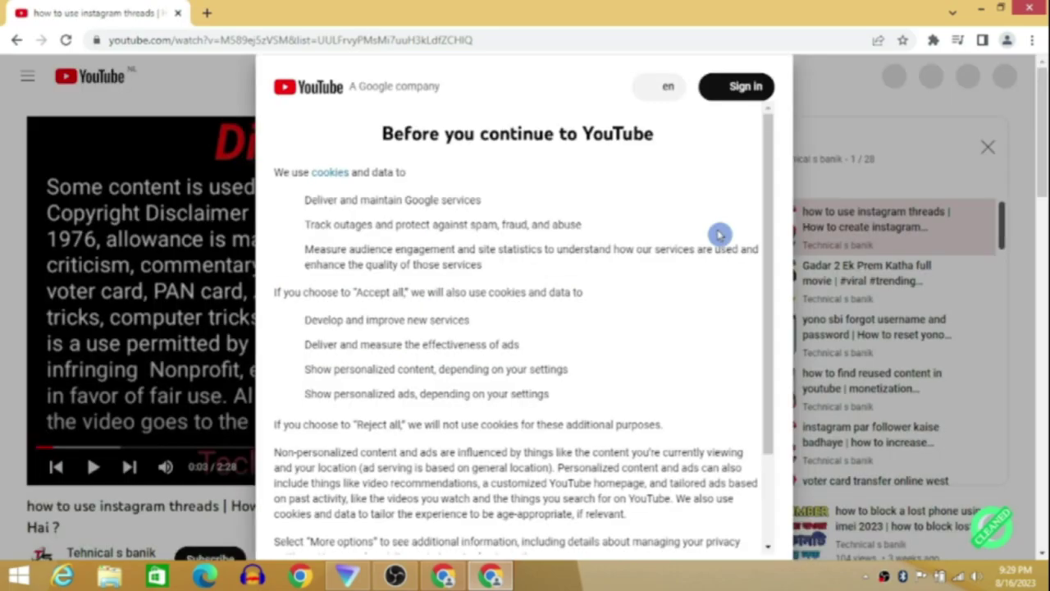
scroll(721, 329, down, 3)
click(722, 489)
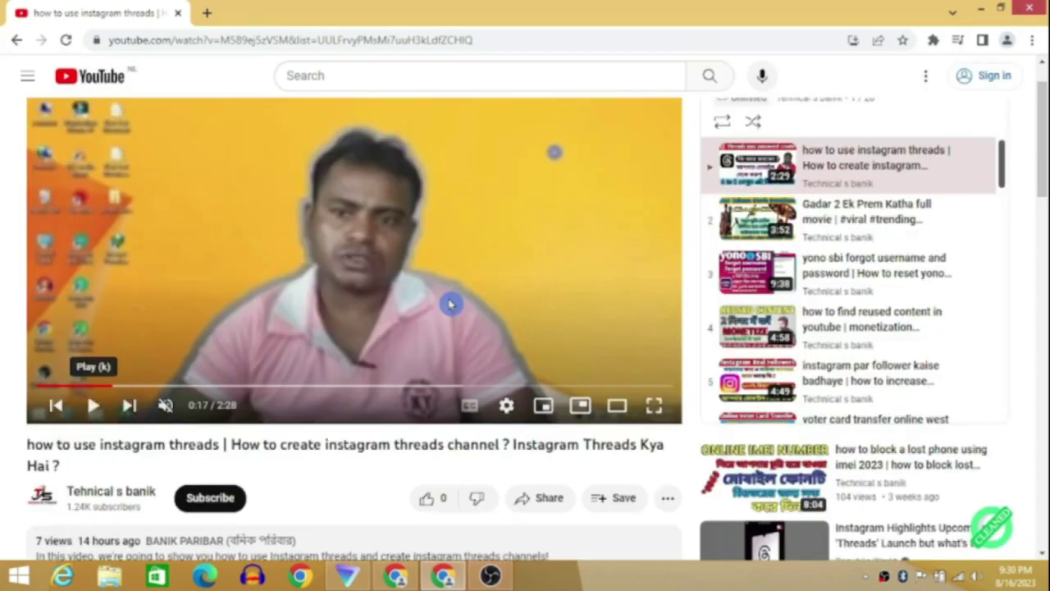
- Switch to the playlist's second video, "Gadar 2 Ek Prem Katha full movie", look through the playlist, and minimize the browser window
click(792, 224)
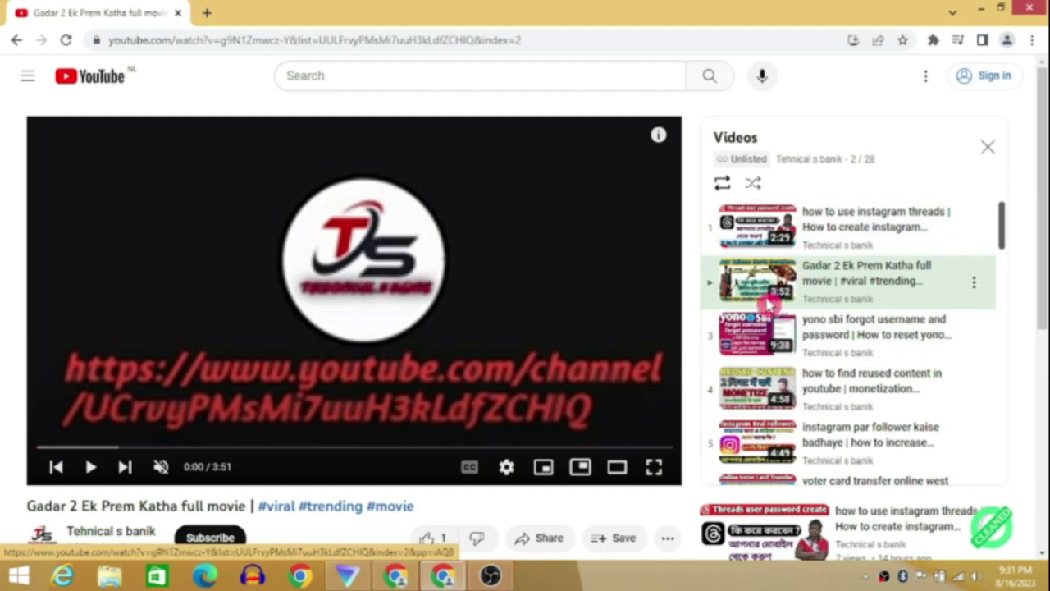
scroll(785, 394, down, 2)
scroll(785, 394, down, 2)
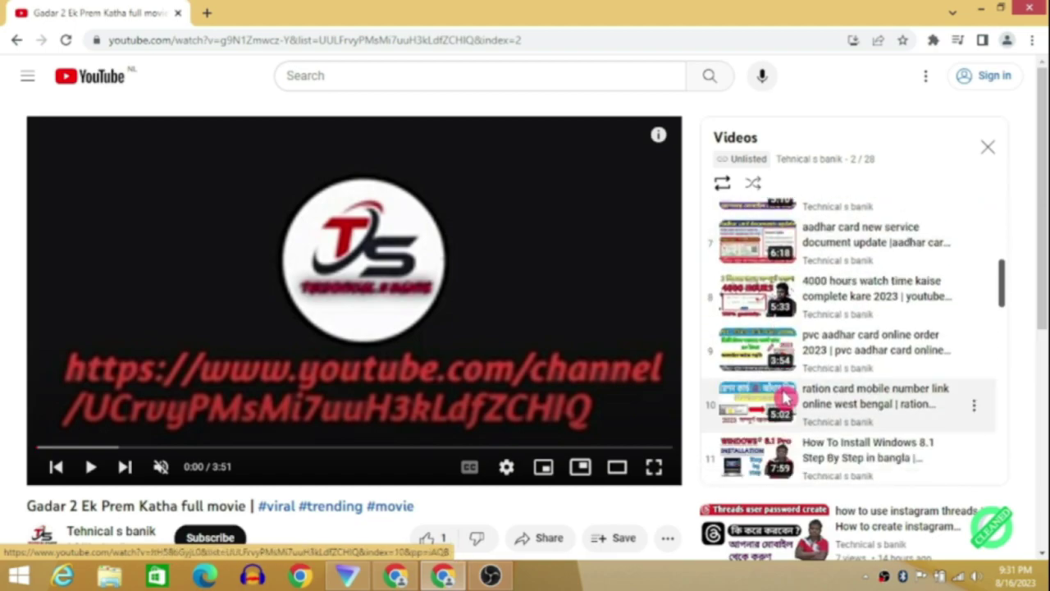
scroll(779, 345, up, 5)
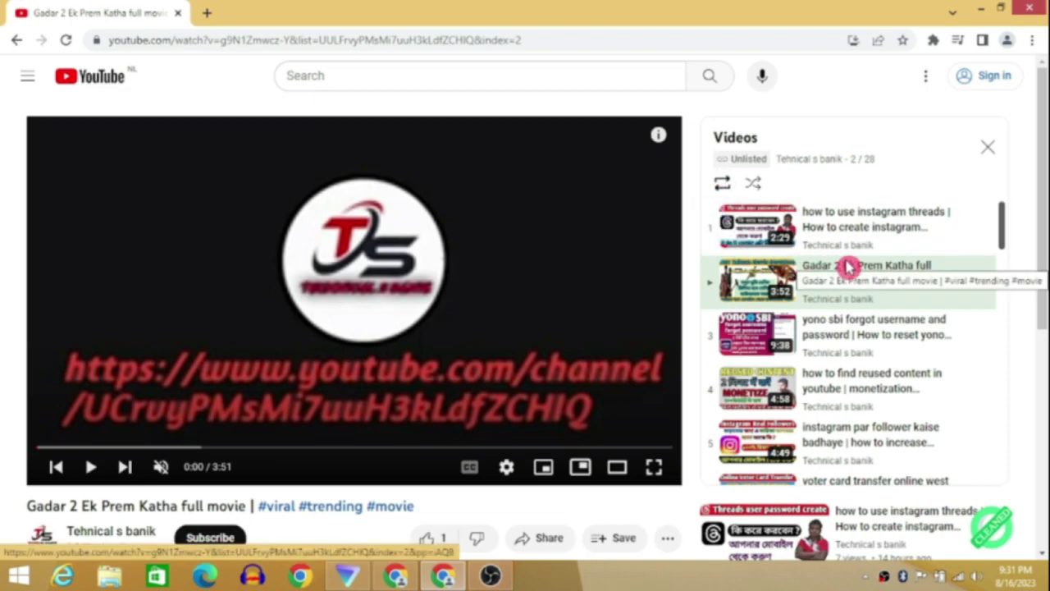
click(981, 8)
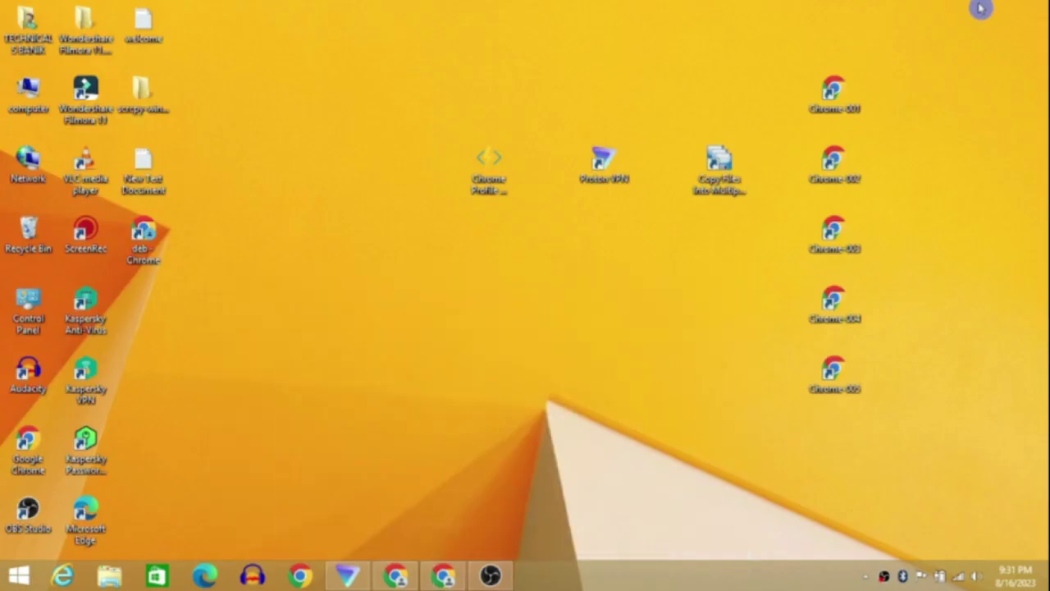